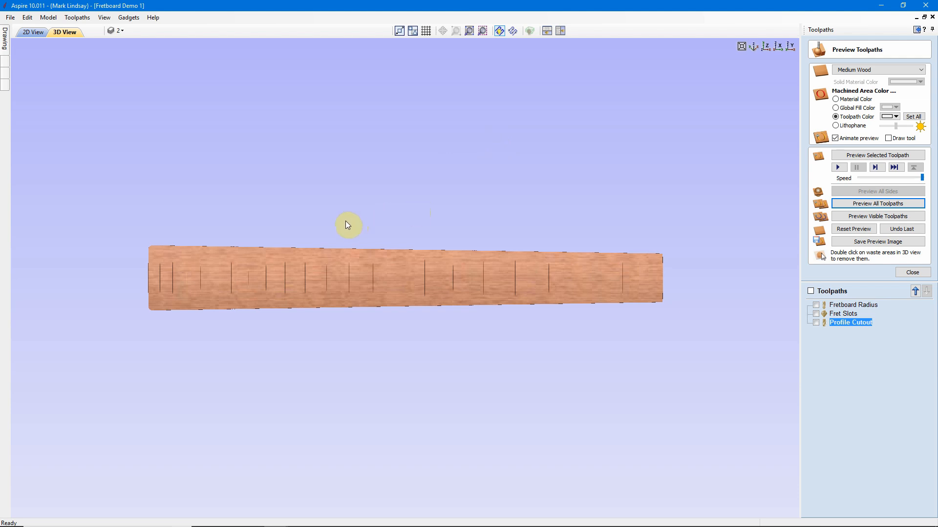
# Examine the finished fretboard toolpath preview in 3D, checking its curved surface, fret slots and edges from several angles
pyautogui.moveTo(345, 223); pyautogui.dragTo(398, 308)
pyautogui.scroll(2, 266, 256)
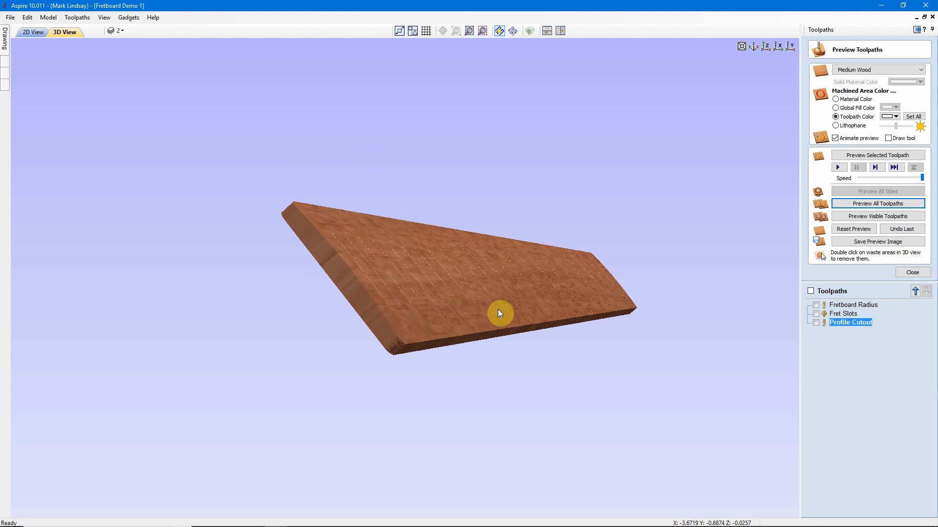
pyautogui.click(764, 47)
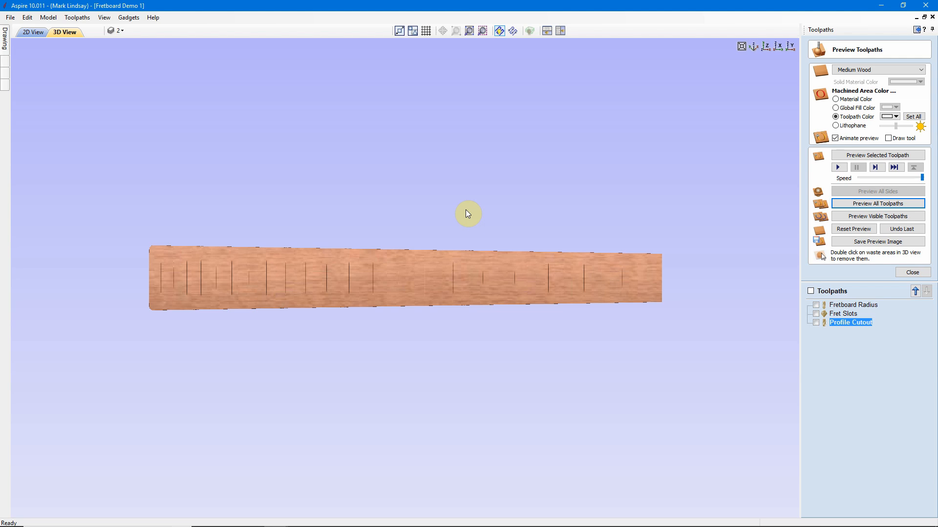
pyautogui.scroll(1, 465, 210)
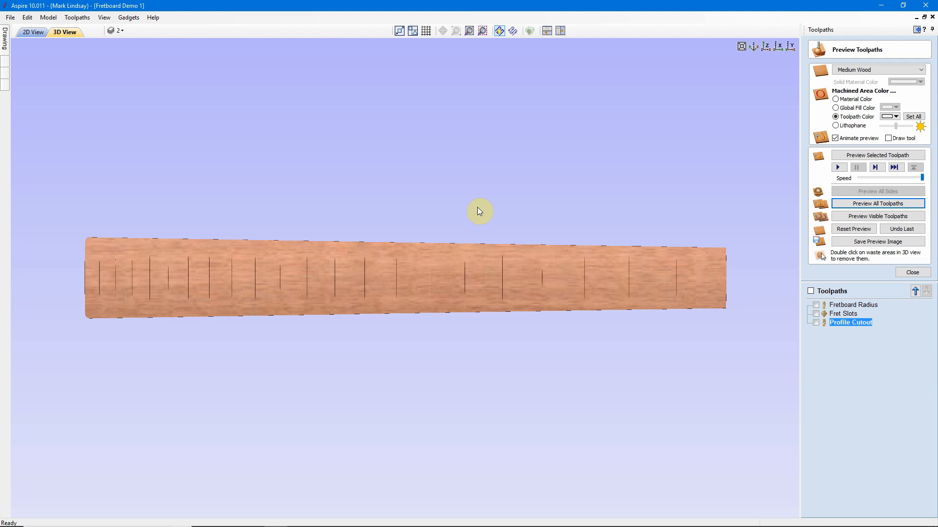
pyautogui.moveTo(494, 256); pyautogui.dragTo(489, 154)
pyautogui.moveTo(391, 275); pyautogui.dragTo(416, 228)
pyautogui.moveTo(316, 284); pyautogui.dragTo(497, 268)
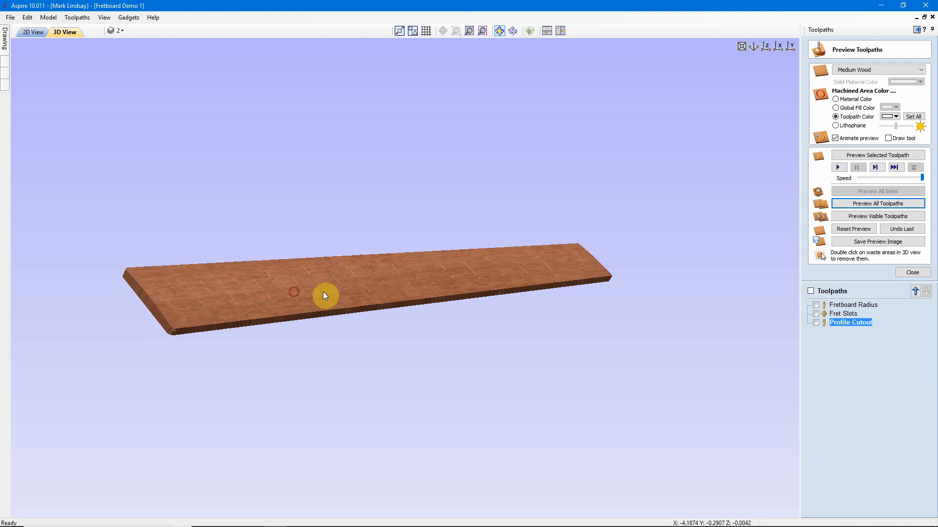
pyautogui.moveTo(313, 293); pyautogui.dragTo(347, 289)
pyautogui.moveTo(530, 273); pyautogui.dragTo(342, 319)
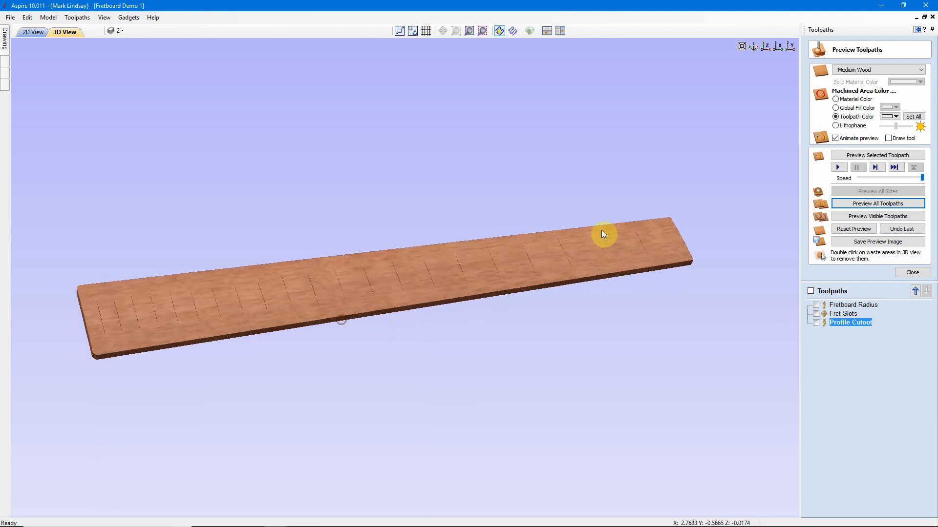
pyautogui.click(765, 47)
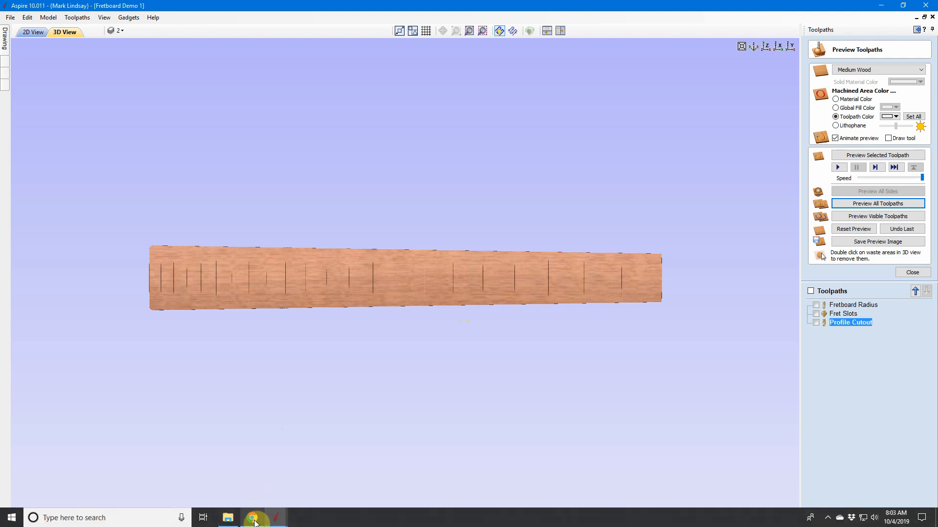
# Switch to the FretFind2D page in Chrome and set the number of frets to 22
pyautogui.click(254, 519)
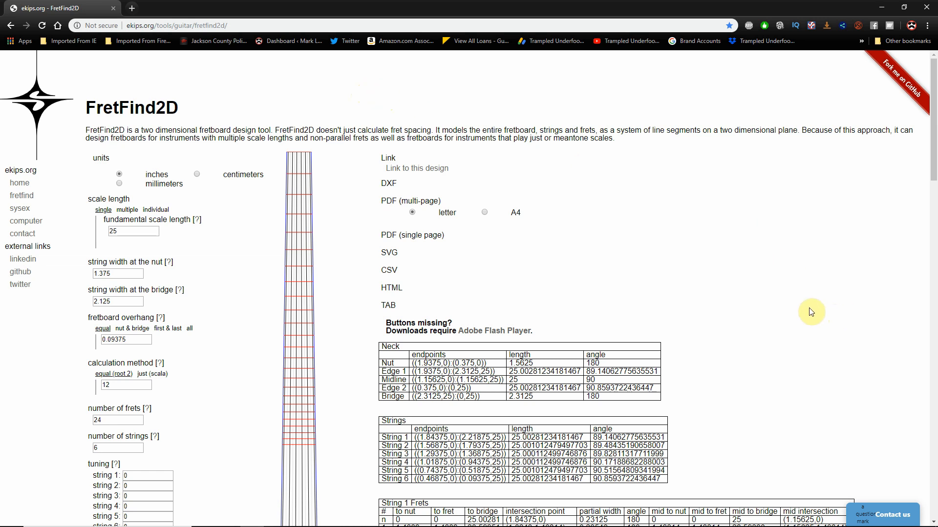
pyautogui.scroll(-1, 811, 312)
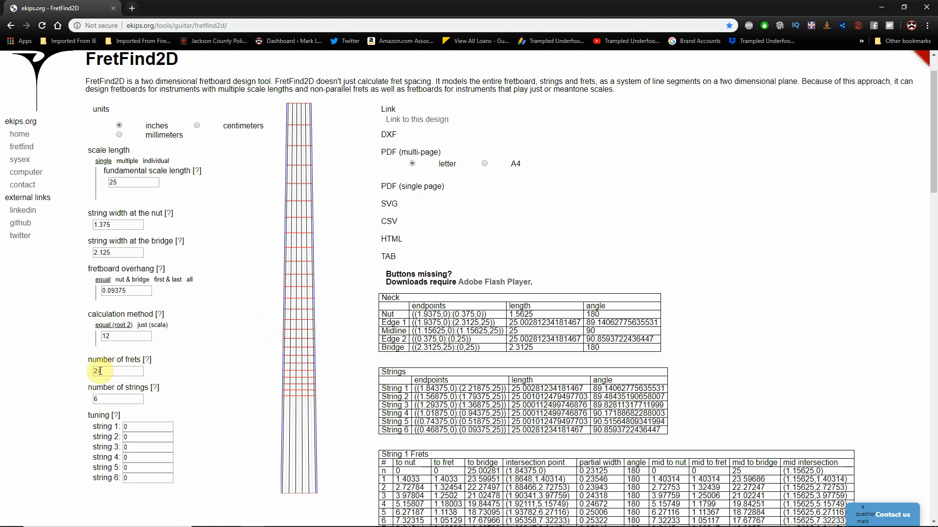
pyautogui.moveTo(97, 371); pyautogui.dragTo(113, 371)
pyautogui.write('2')
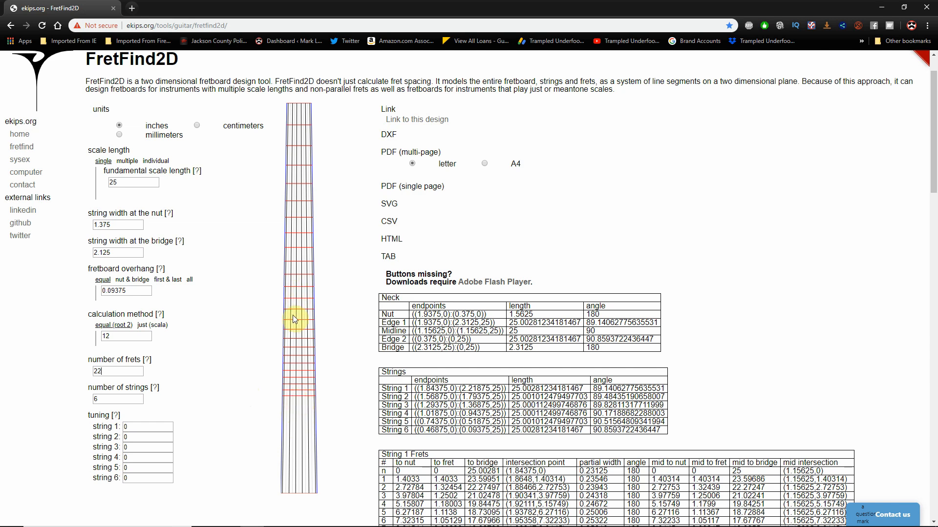
pyautogui.click(298, 395)
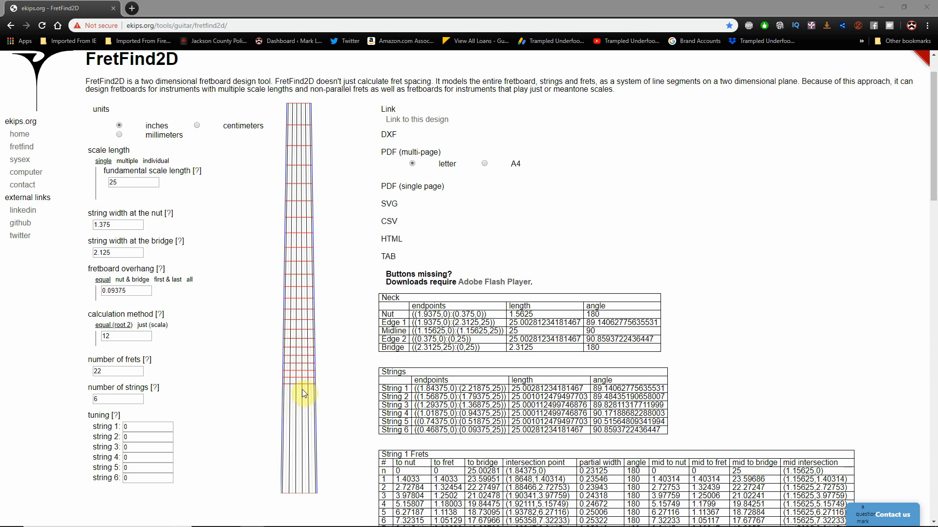
pyautogui.click(248, 264)
# Try a fundamental scale length of 24 inches and set it back to 25 inches
pyautogui.click(120, 184)
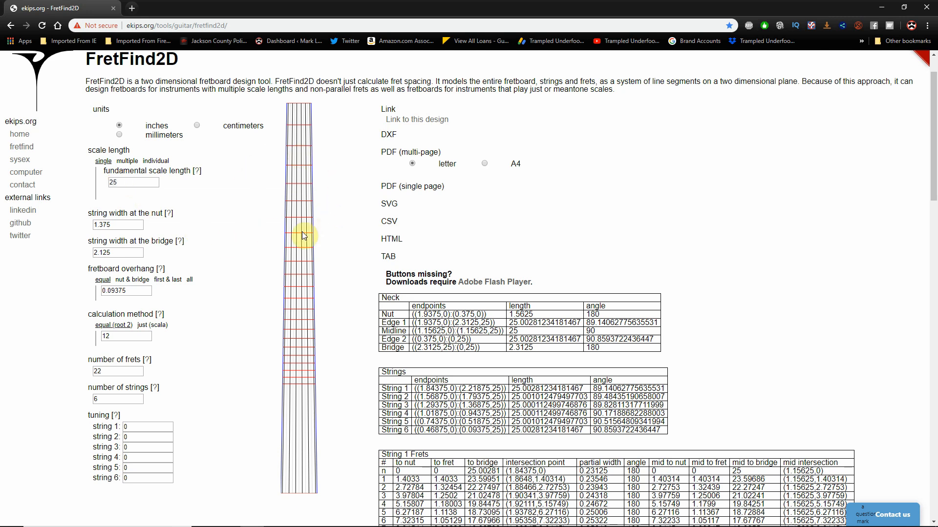
pyautogui.moveTo(111, 181); pyautogui.dragTo(129, 179)
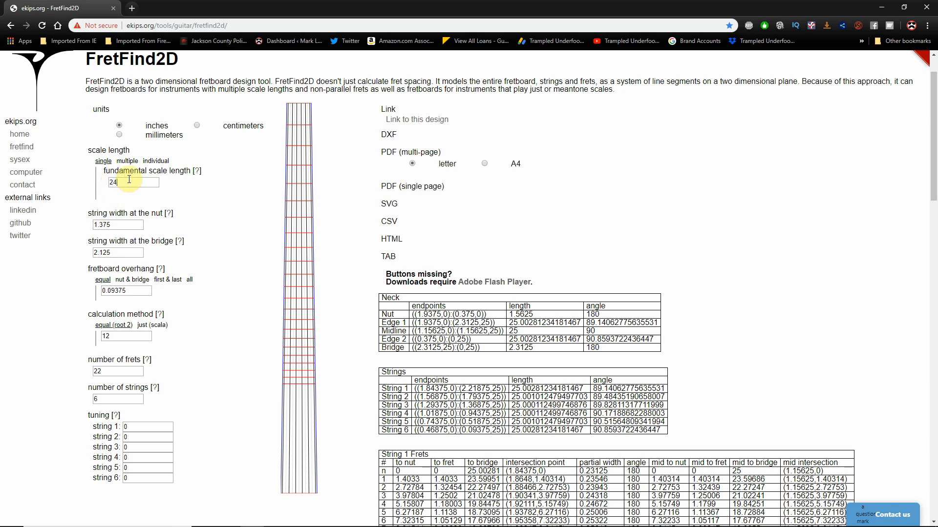
pyautogui.write('4')
pyautogui.click(212, 203)
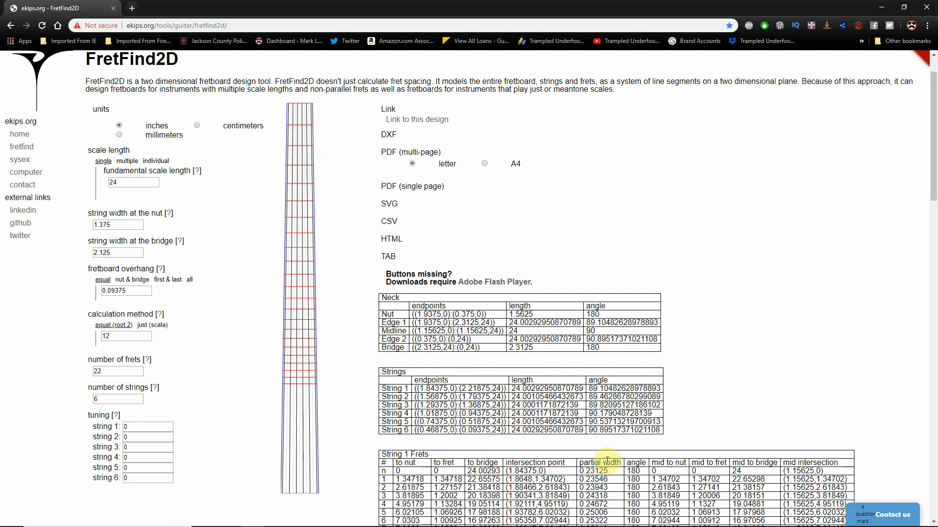
pyautogui.moveTo(113, 180); pyautogui.dragTo(128, 181)
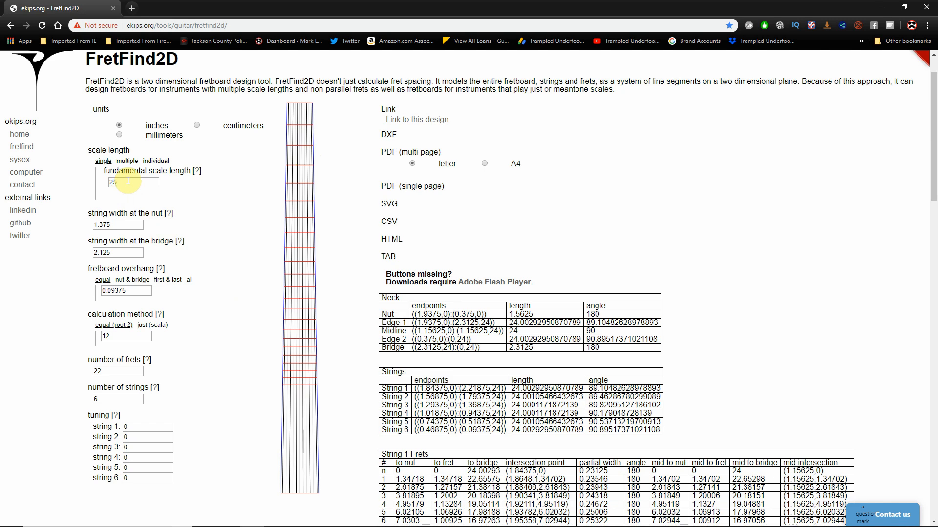
pyautogui.click(208, 206)
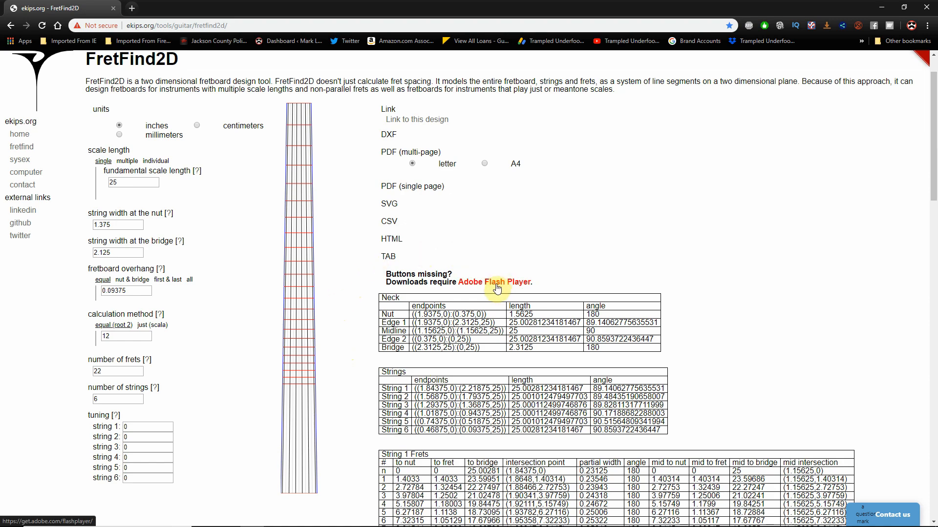
# Allow the FretFind2D site to run Flash so that its file downloads can be used
pyautogui.scroll(-3, 733, 362)
pyautogui.scroll(-4, 762, 360)
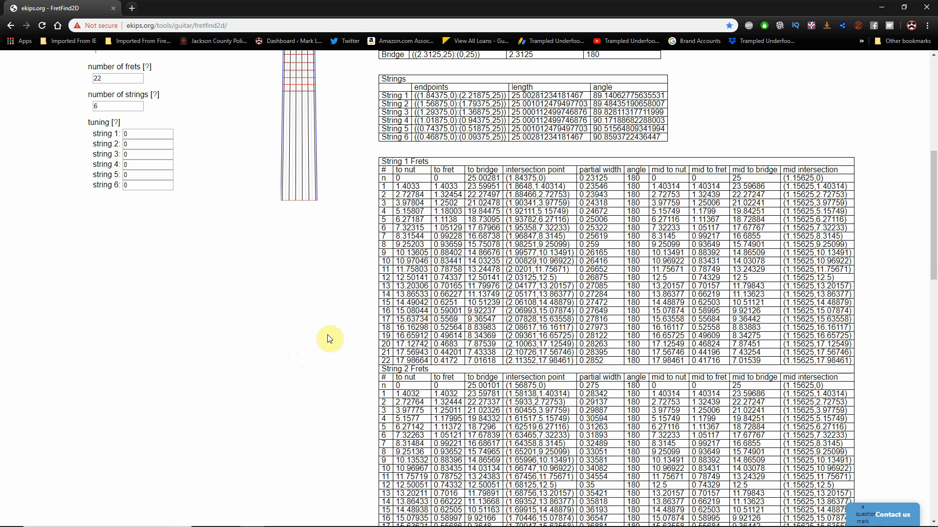
pyautogui.scroll(6, 337, 332)
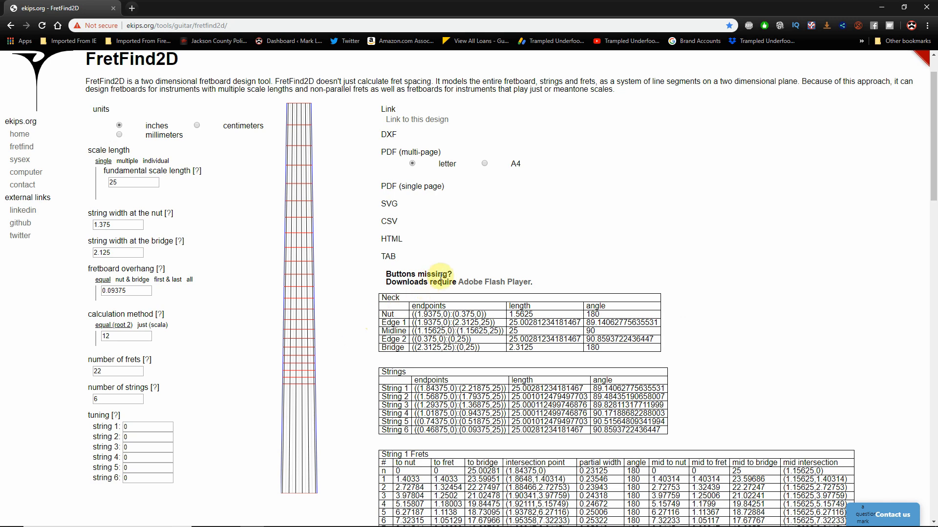
pyautogui.click(484, 286)
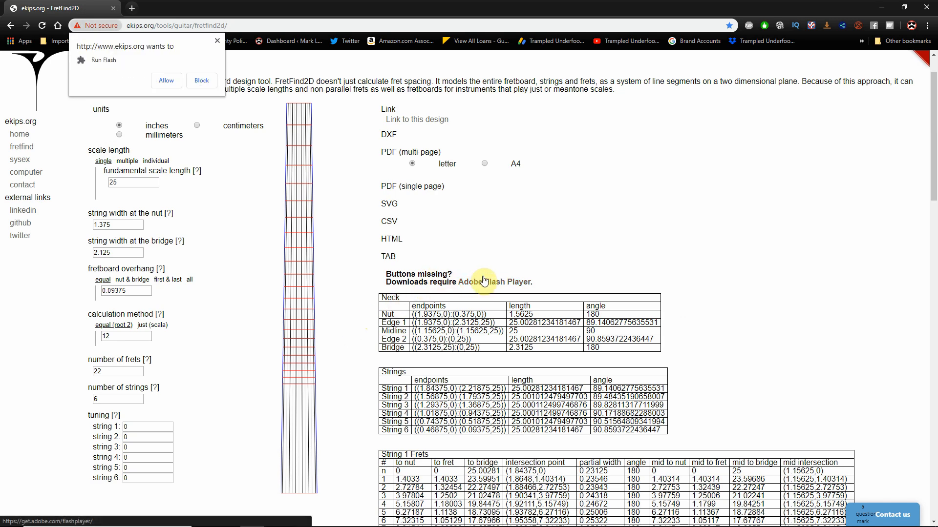
pyautogui.click(165, 80)
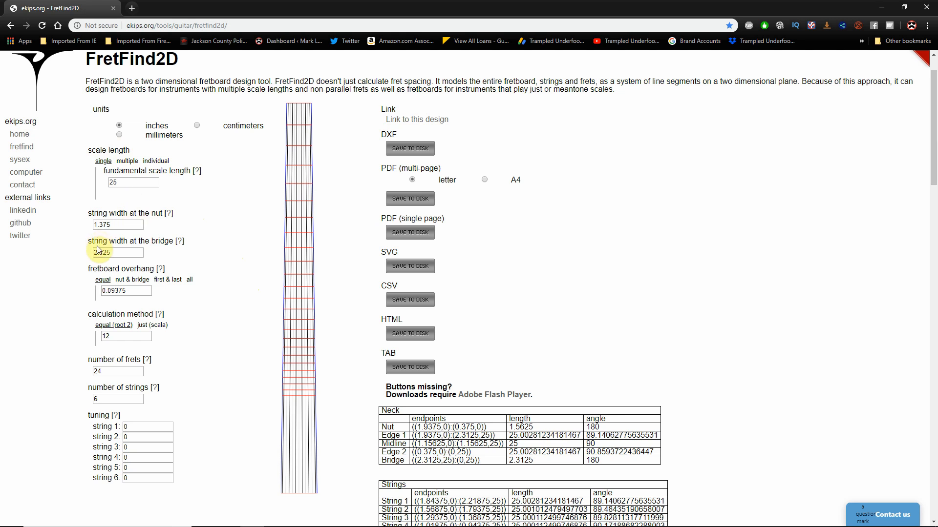
# Set the fret count to 22 again for the fretboard design on the reloaded page
pyautogui.click(98, 371)
pyautogui.moveTo(97, 371); pyautogui.dragTo(111, 371)
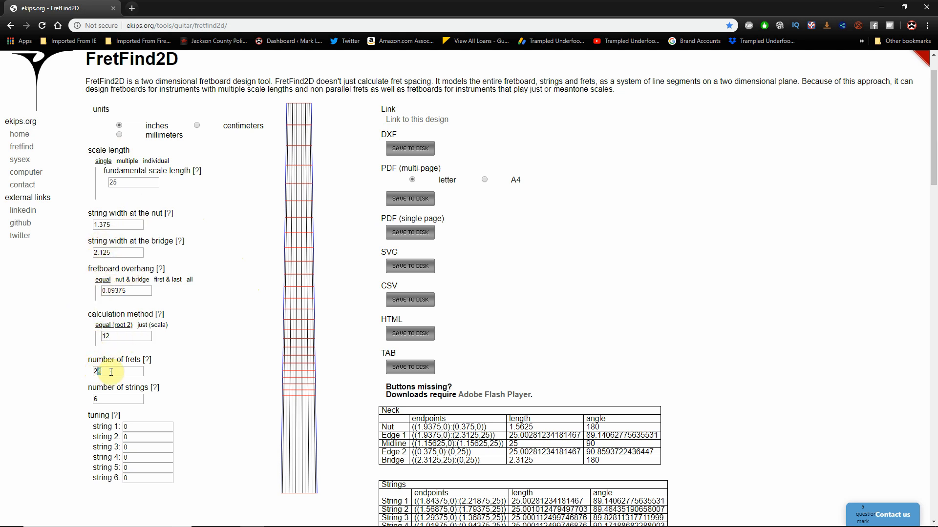
pyautogui.write('2')
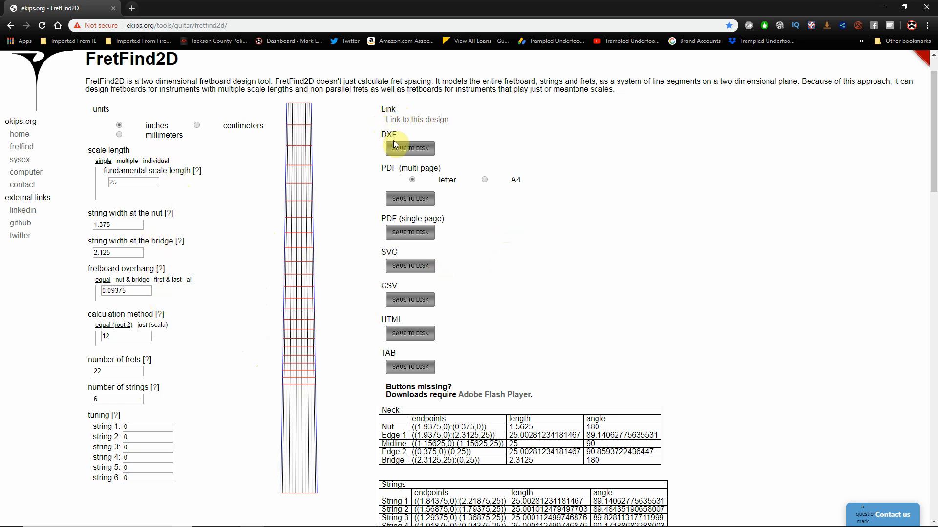
# Save the fretboard design as the DXF file fretboard.dxf in the Moulding Toolpath folder, replacing the existing file
pyautogui.click(409, 154)
pyautogui.click(411, 153)
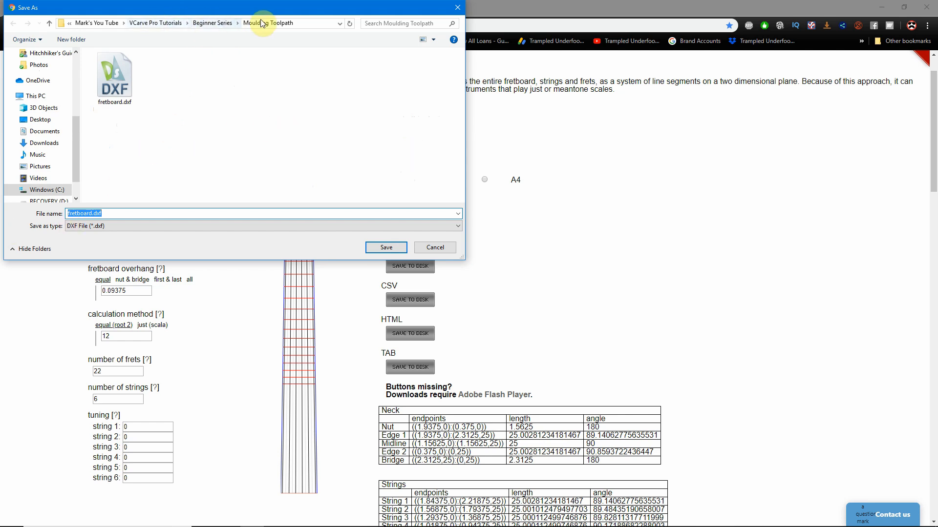
pyautogui.click(107, 74)
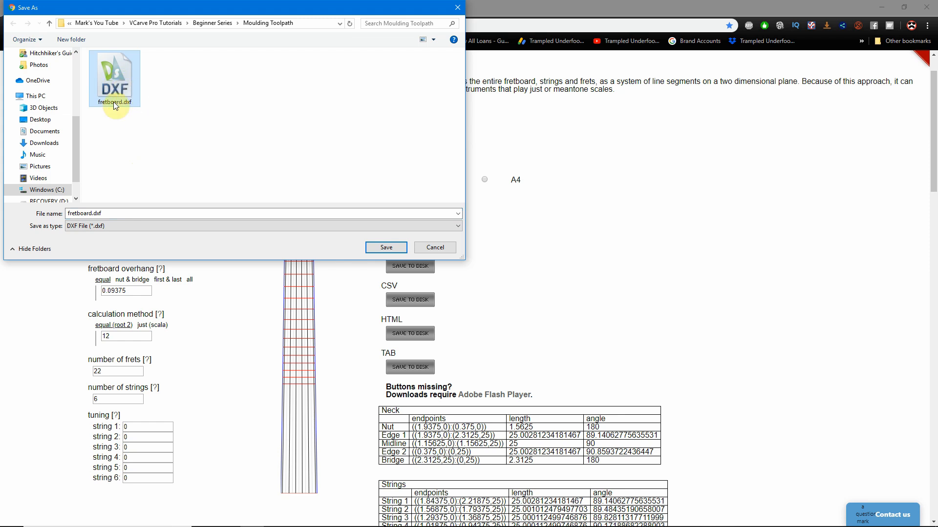
pyautogui.click(387, 248)
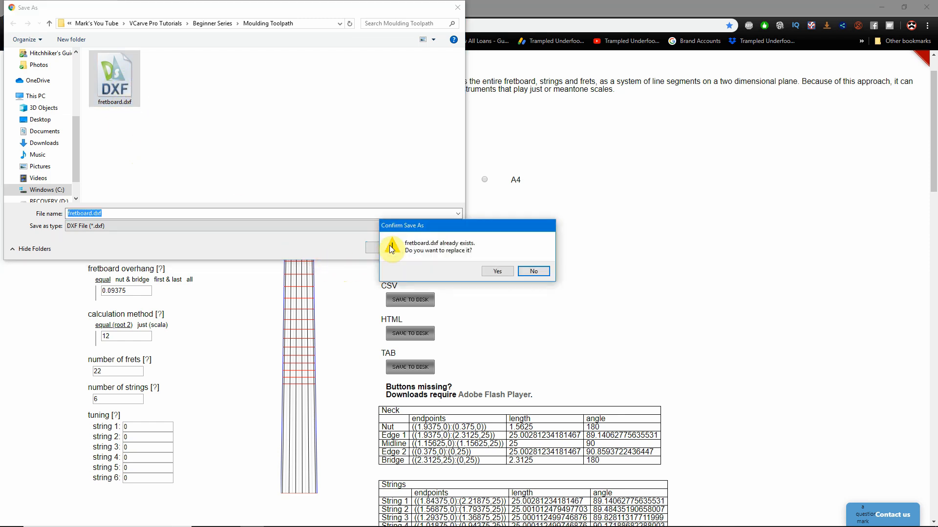
pyautogui.click(493, 271)
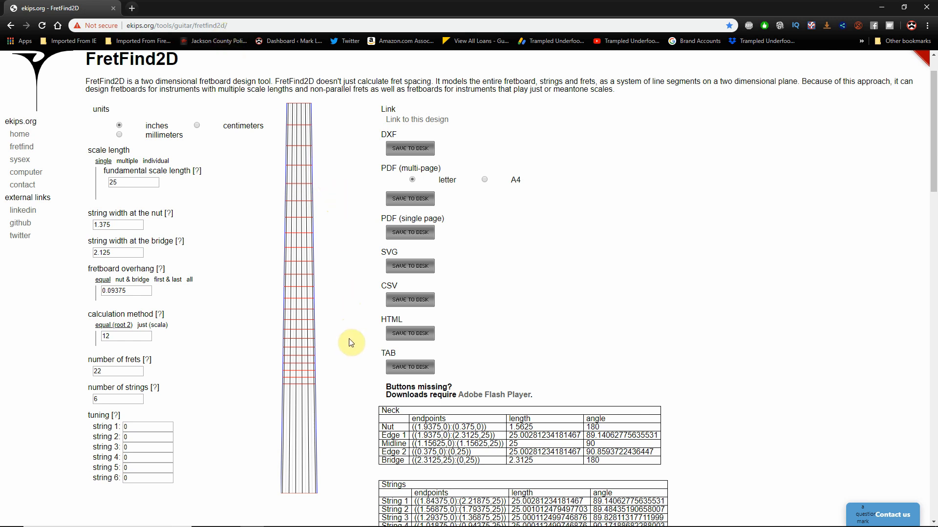
# Minimize the browser and switch to the second Aspire window, which has no job open
pyautogui.click(881, 7)
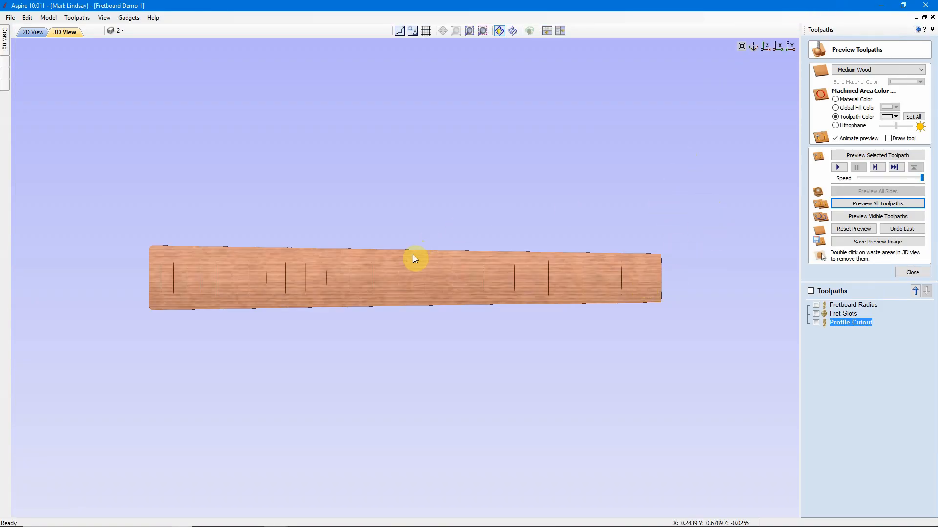
pyautogui.moveTo(247, 515)
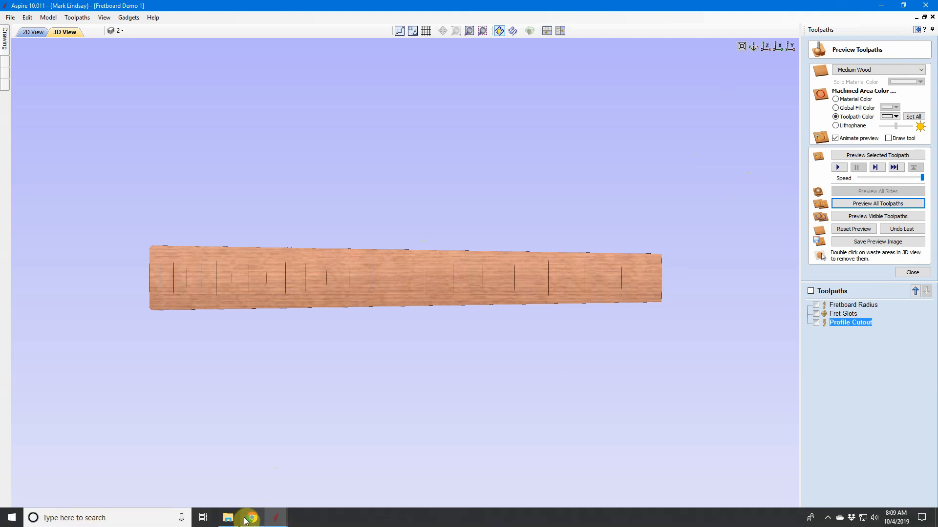
pyautogui.moveTo(283, 521)
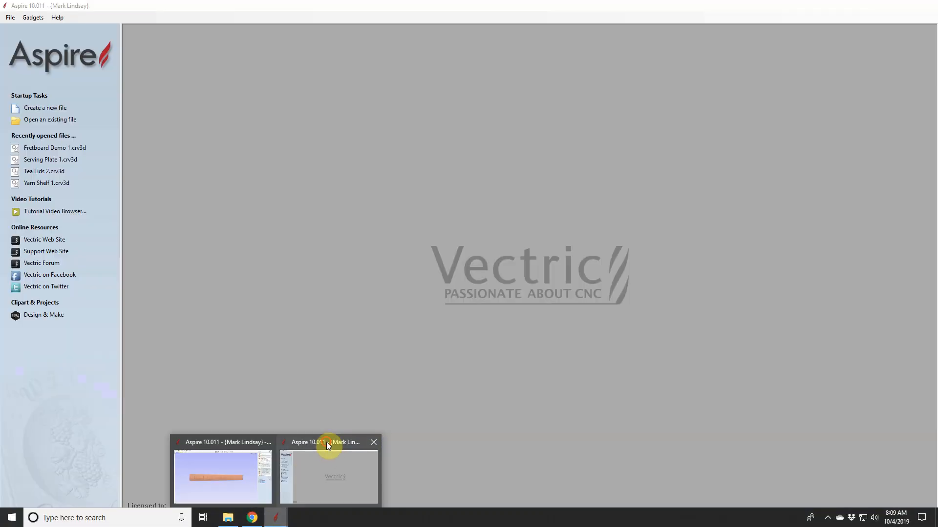
pyautogui.click(325, 442)
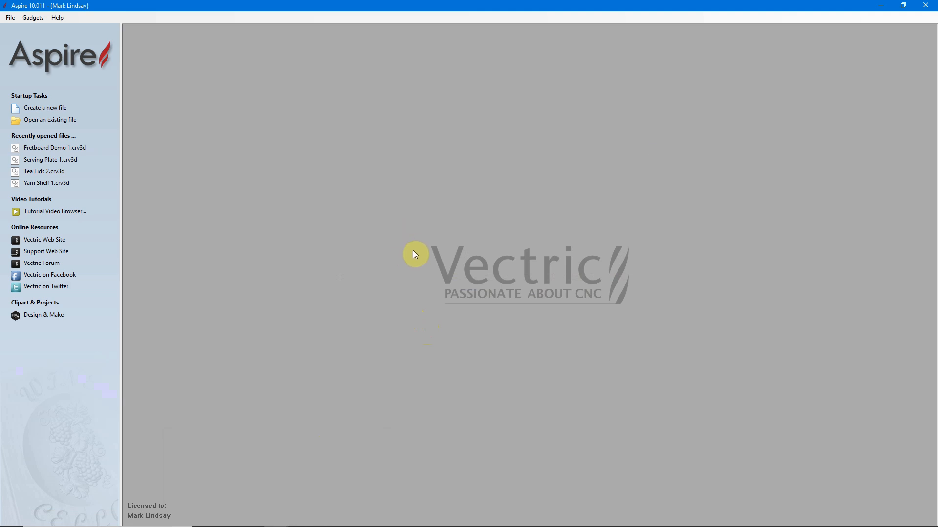
# Create a new single-sided job 24 inches wide, 3 inches high and 0.25 inches thick, with the XY datum at the centre
pyautogui.click(35, 107)
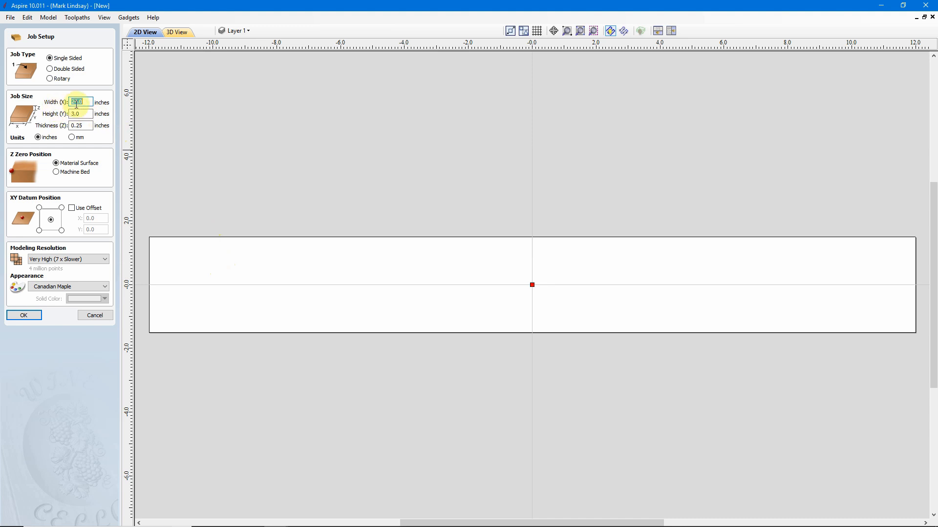
pyautogui.moveTo(88, 100); pyautogui.dragTo(54, 115)
pyautogui.moveTo(88, 126); pyautogui.dragTo(64, 125)
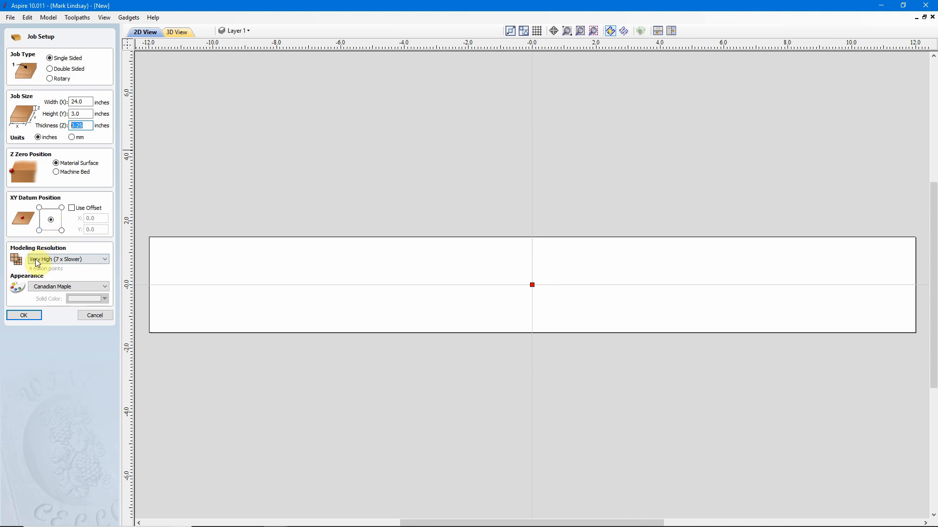
pyautogui.click(30, 318)
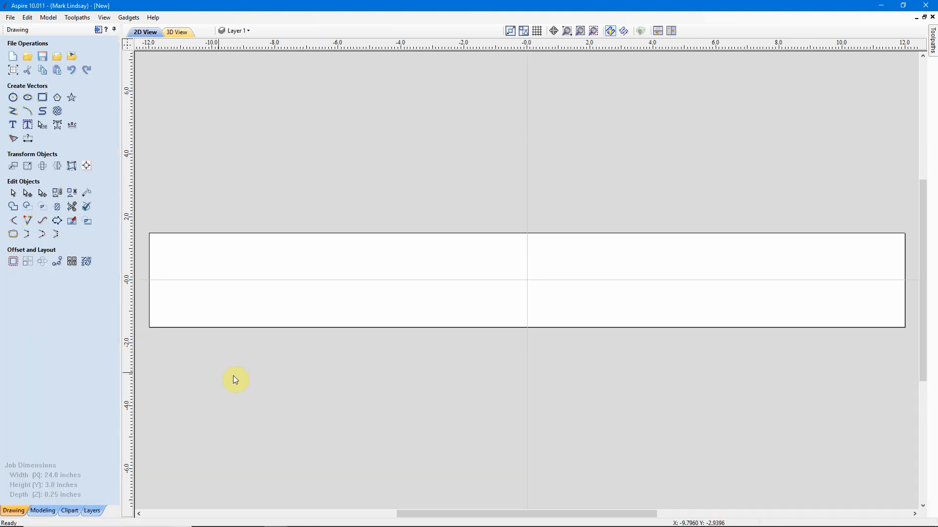
# Import the vectors from fretboard.dxf in the Moulding Toolpath folder into the new job
pyautogui.scroll(-1, 337, 381)
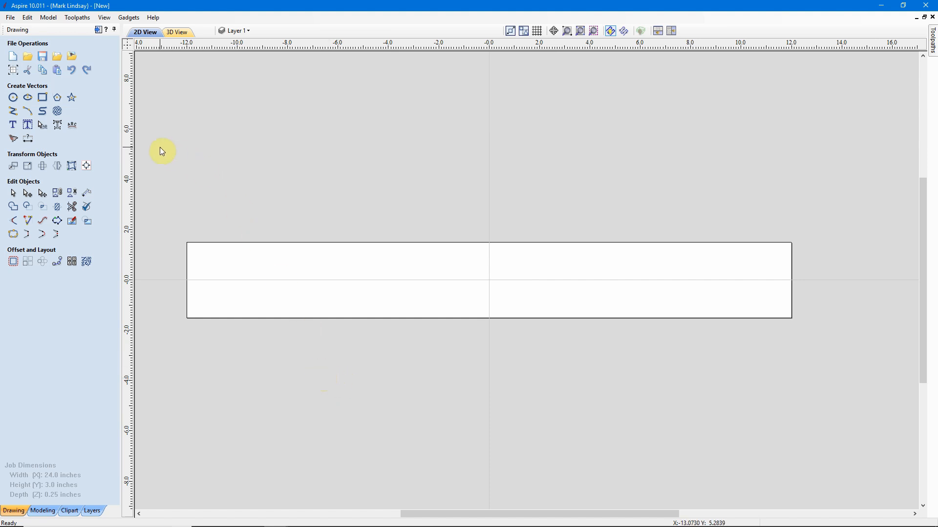
pyautogui.click(10, 18)
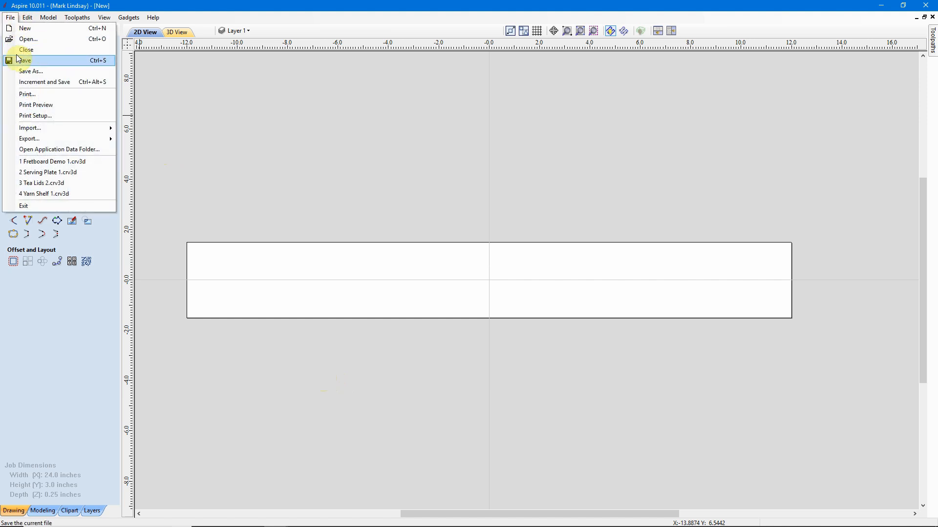
pyautogui.moveTo(48, 131)
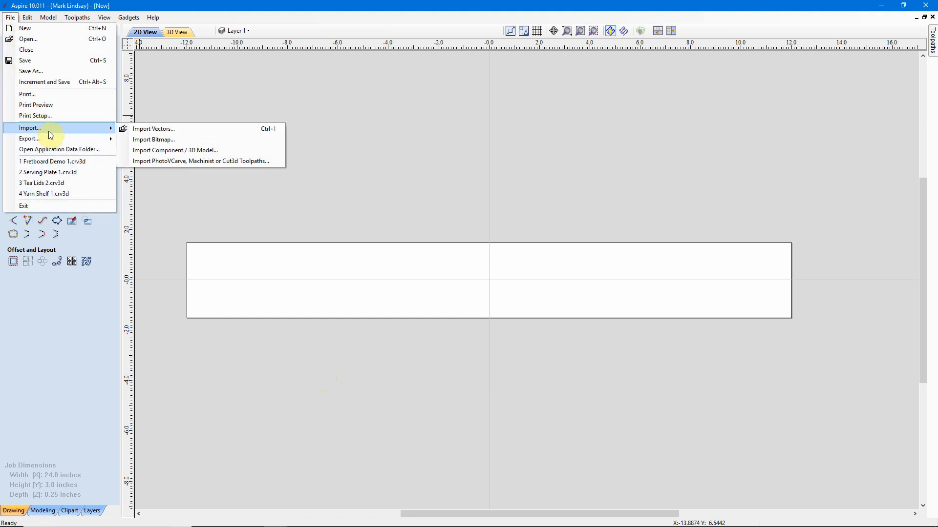
pyautogui.click(178, 130)
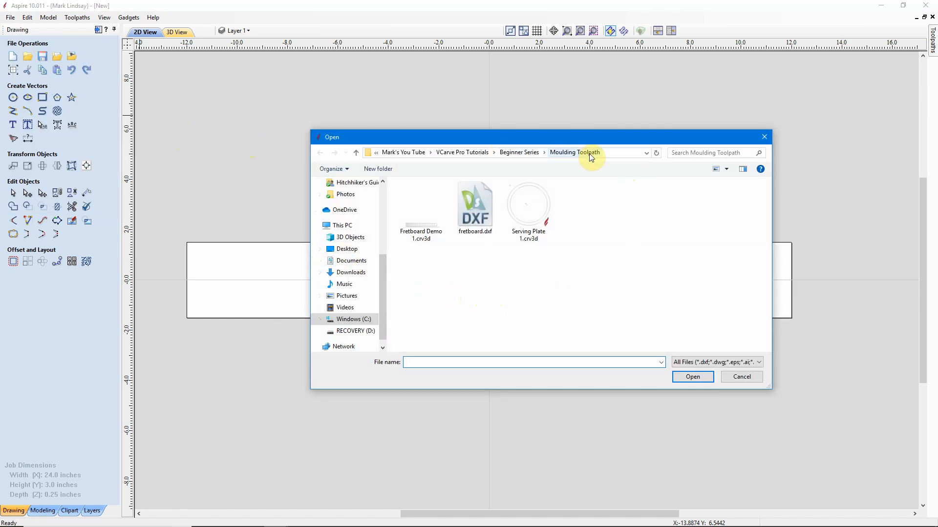
pyautogui.click(475, 225)
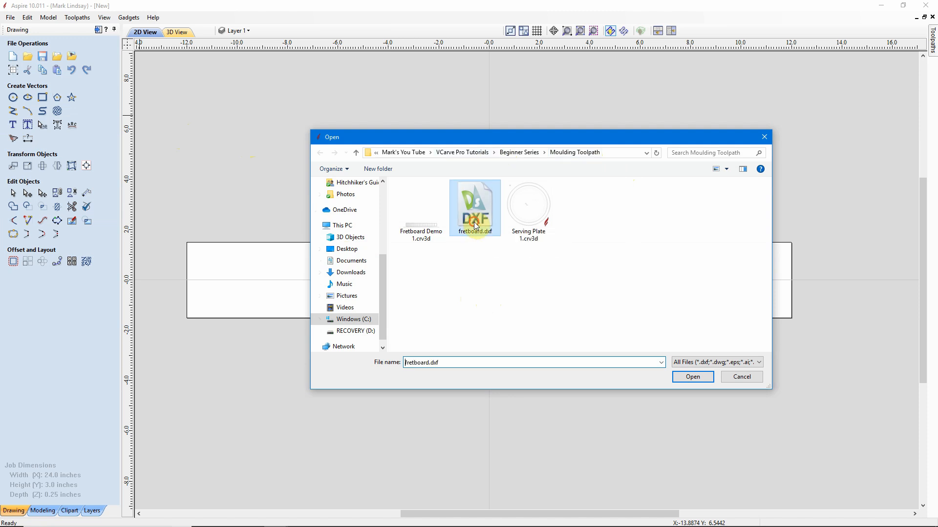
pyautogui.click(691, 376)
# Rotate the imported fretboard vectors 90 degrees counterclockwise and centre them in the material both horizontally and vertically
pyautogui.scroll(-5, 514, 367)
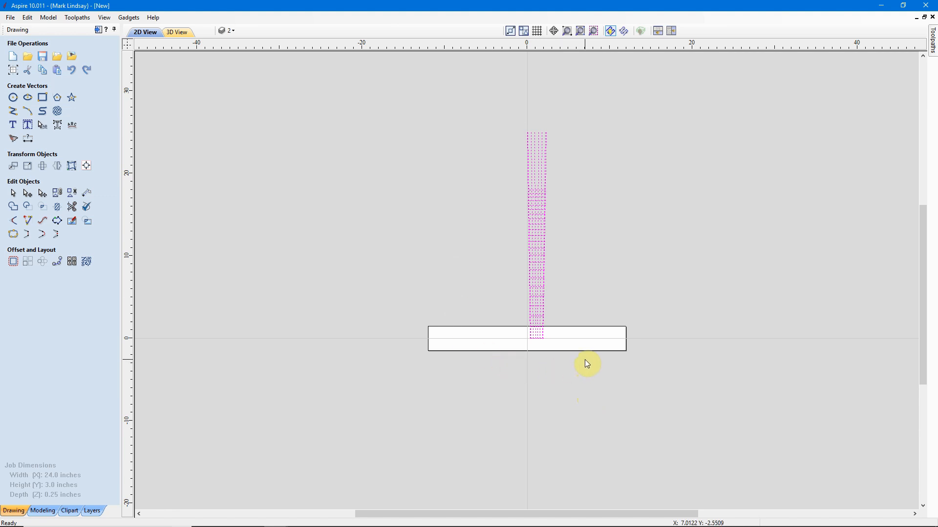
pyautogui.press('9')
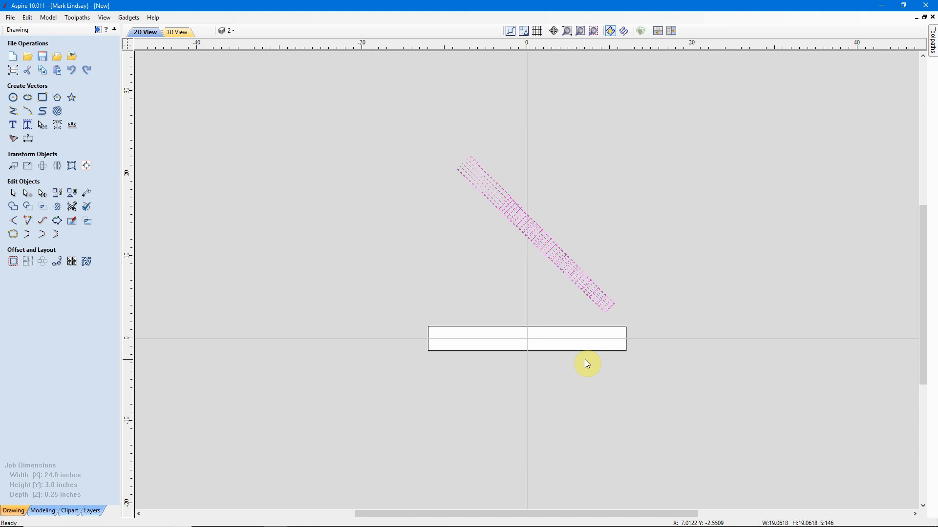
pyautogui.press('9')
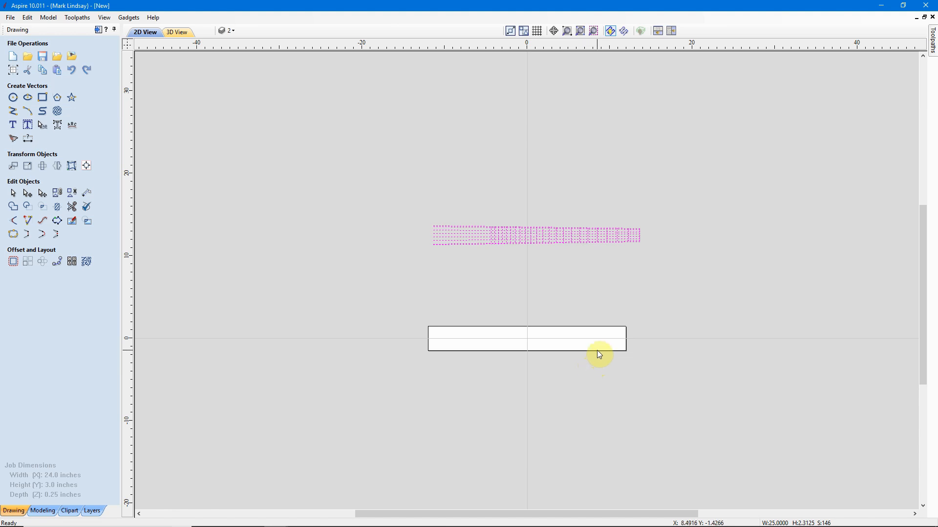
pyautogui.click(87, 166)
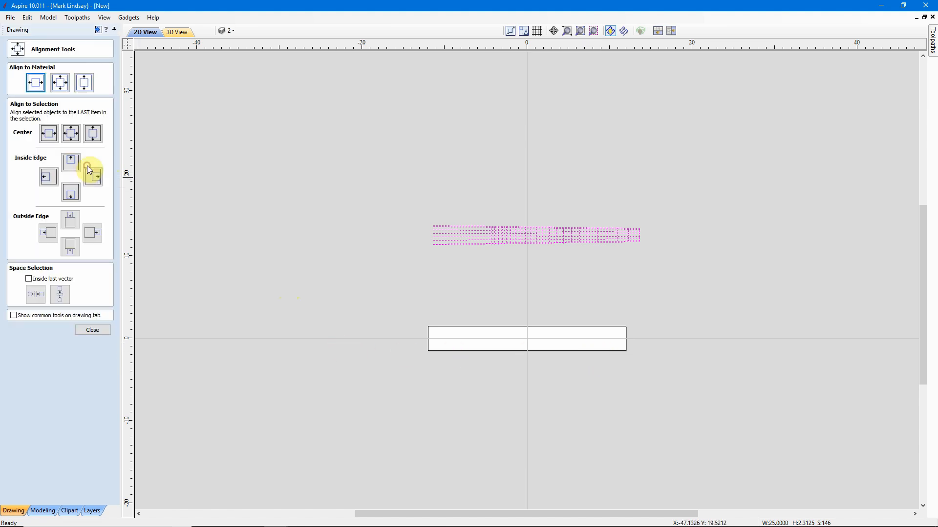
pyautogui.click(61, 84)
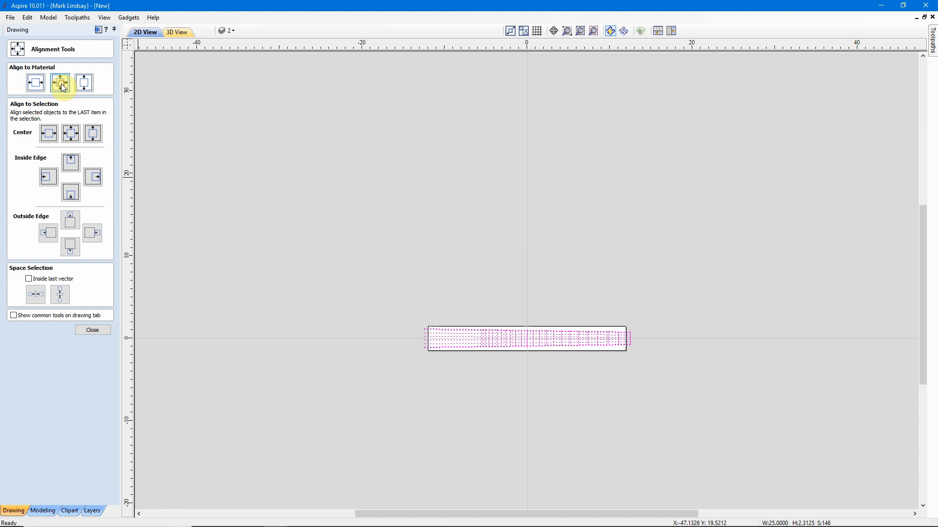
pyautogui.click(94, 333)
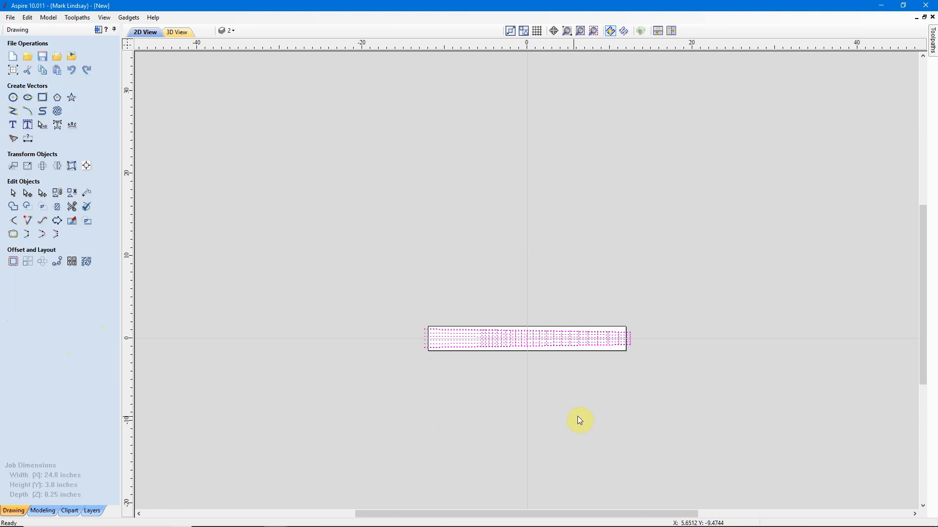
# Trim off the parts of the two outer fretboard edge lines that extend beyond the last fret at the wide end
pyautogui.scroll(1, 572, 387)
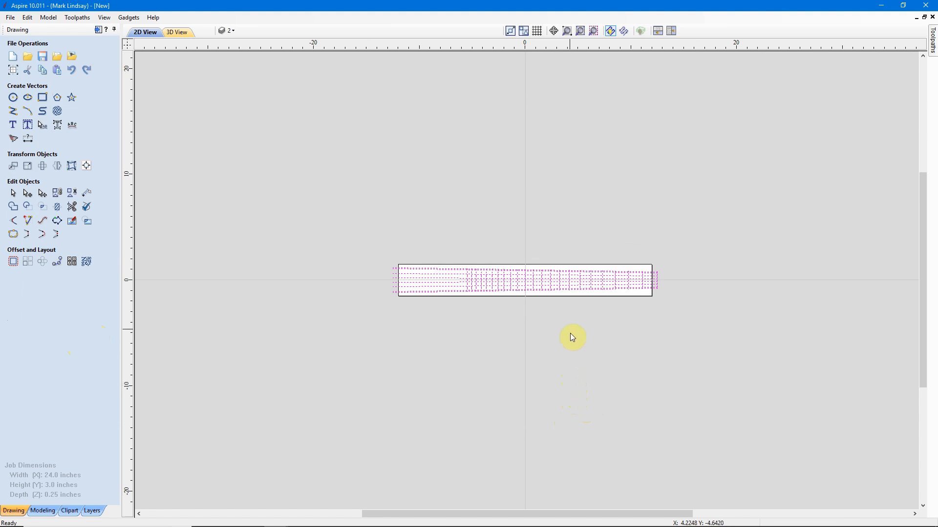
pyautogui.scroll(2, 544, 215)
pyautogui.scroll(1, 545, 216)
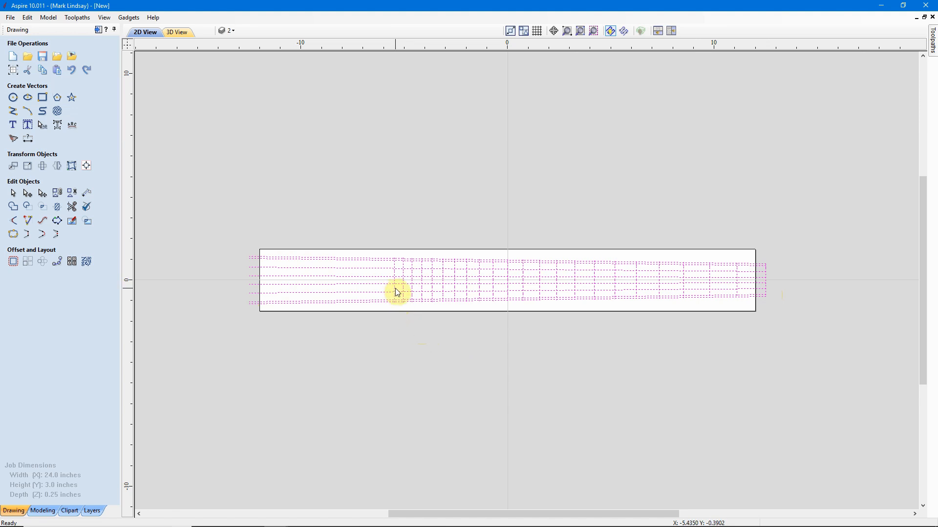
pyautogui.click(213, 268)
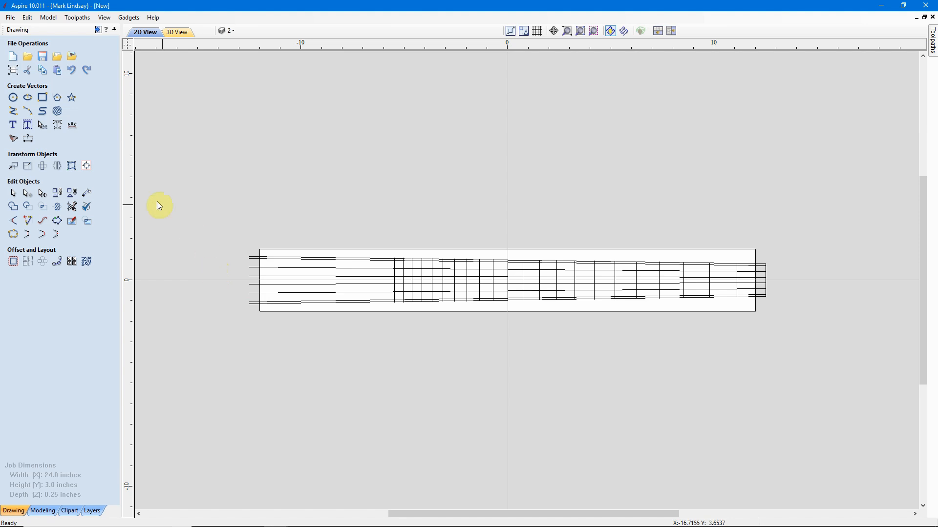
pyautogui.click(73, 212)
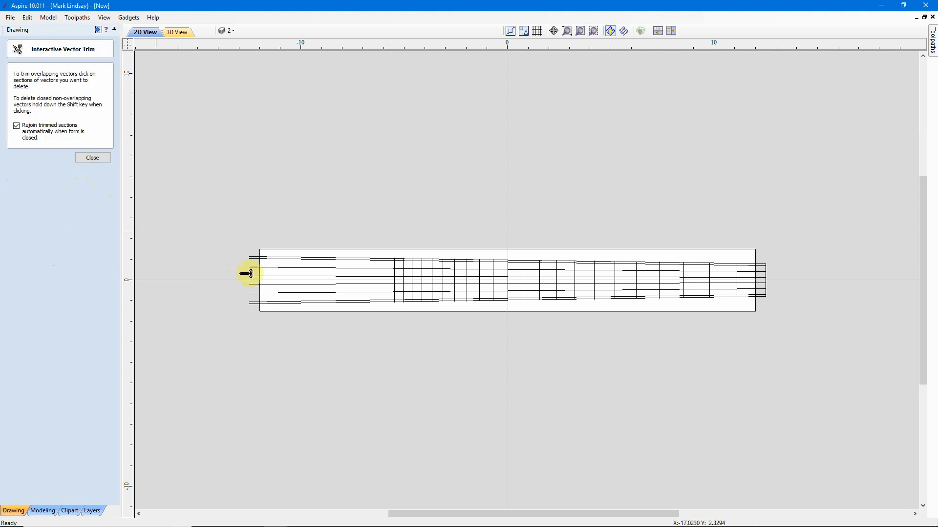
pyautogui.scroll(1, 393, 316)
pyautogui.scroll(3, 393, 317)
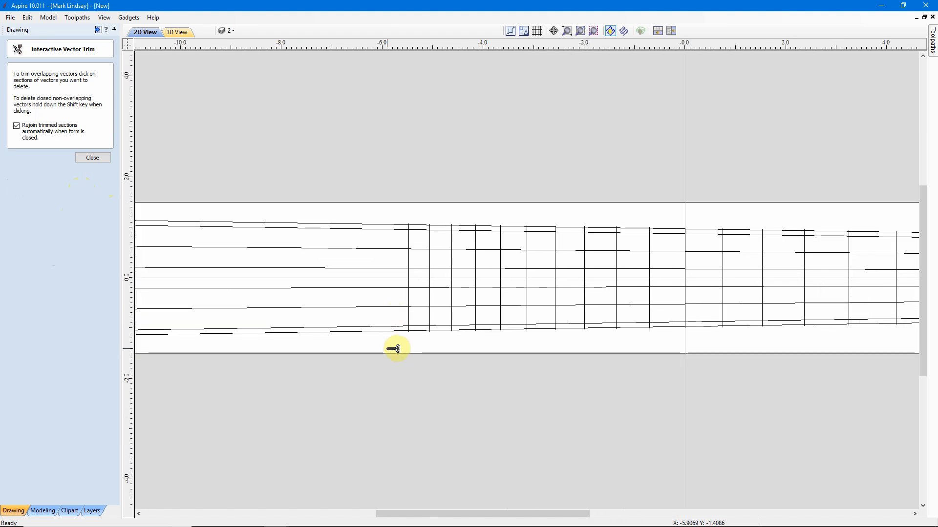
pyautogui.click(393, 332)
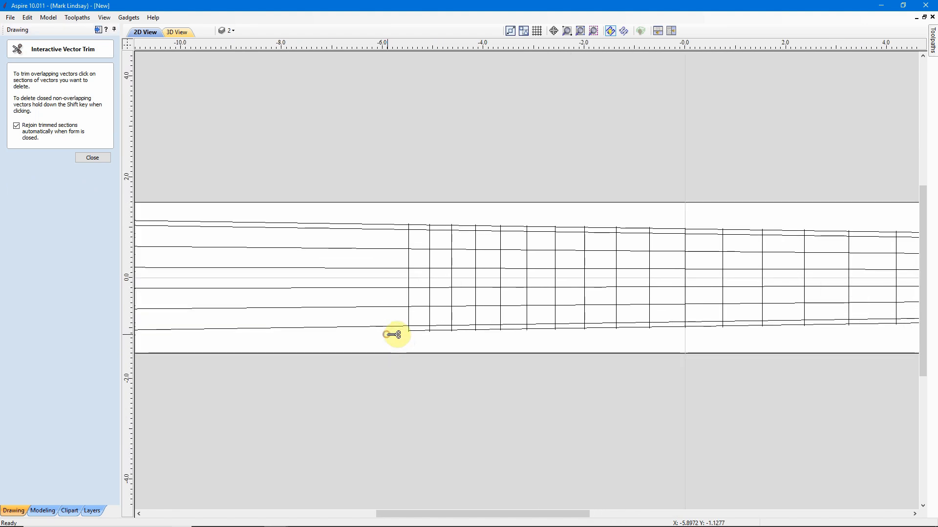
pyautogui.click(397, 223)
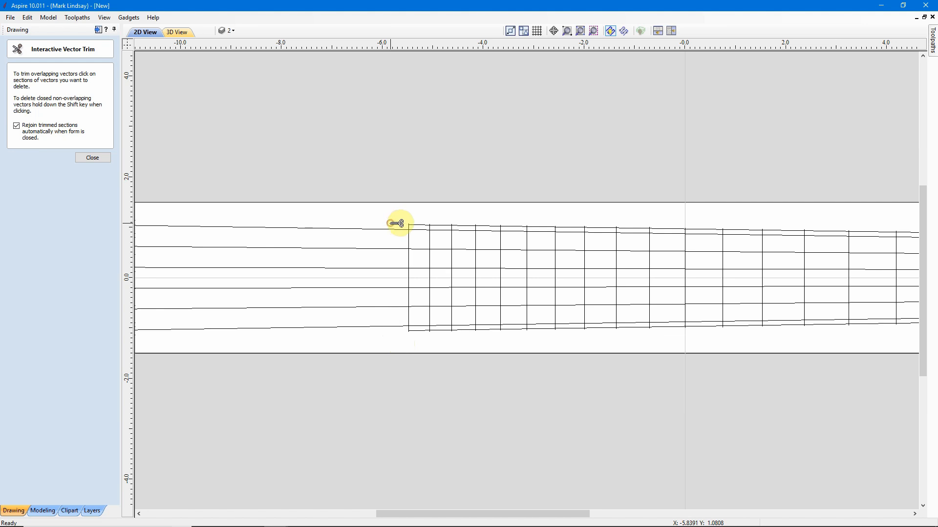
pyautogui.click(92, 158)
# Delete the six string lines running along the length of the fretboard
pyautogui.scroll(-2, 210, 186)
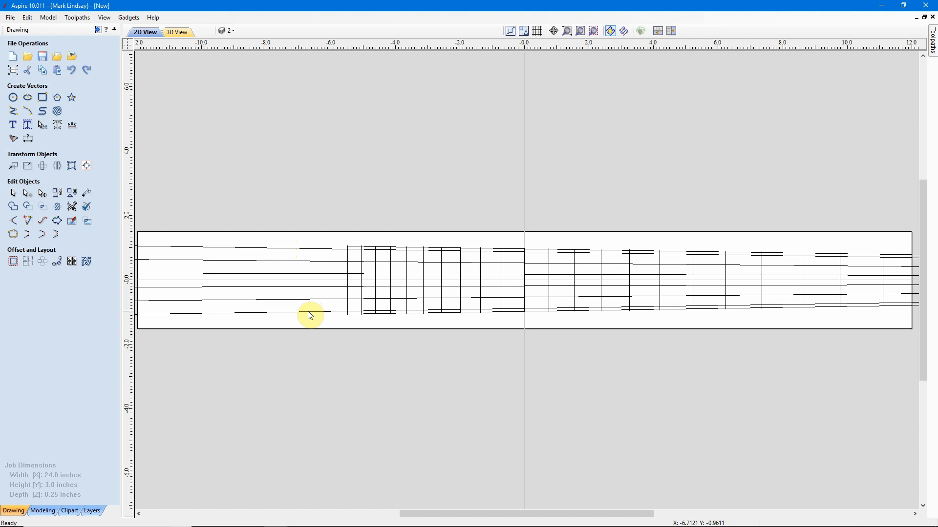
pyautogui.moveTo(313, 243); pyautogui.dragTo(272, 321)
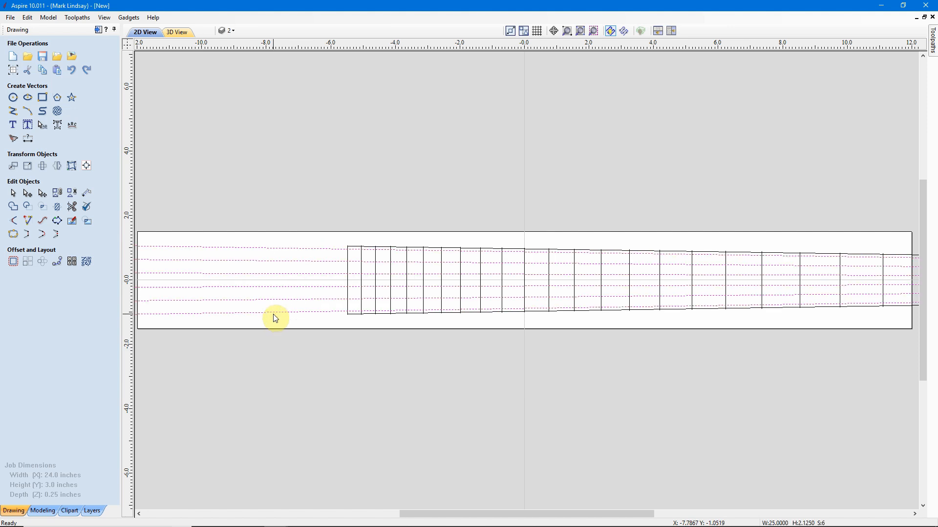
pyautogui.press('Delete')
# Select all the remaining fretboard edge and fret vectors and centre them in the material both horizontally and vertically
pyautogui.scroll(-2, 275, 318)
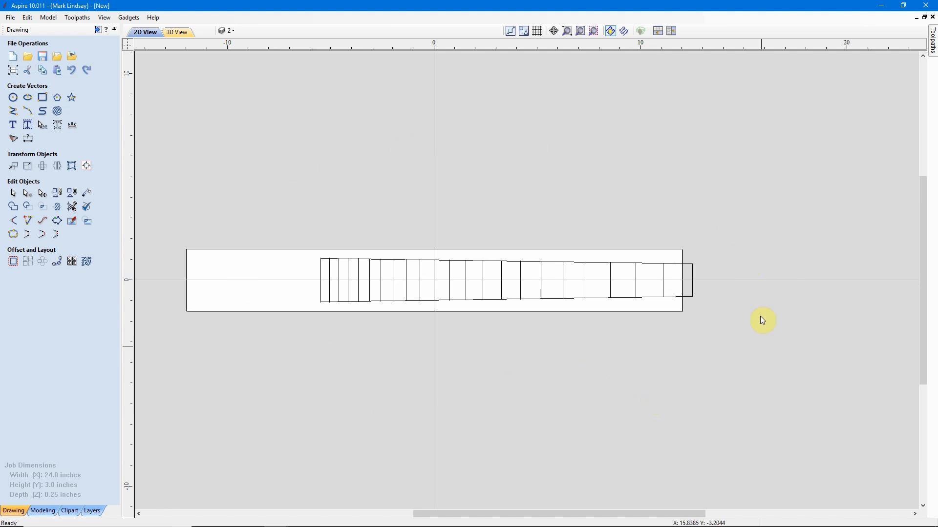
pyautogui.click(719, 223)
pyautogui.moveTo(718, 238); pyautogui.dragTo(303, 323)
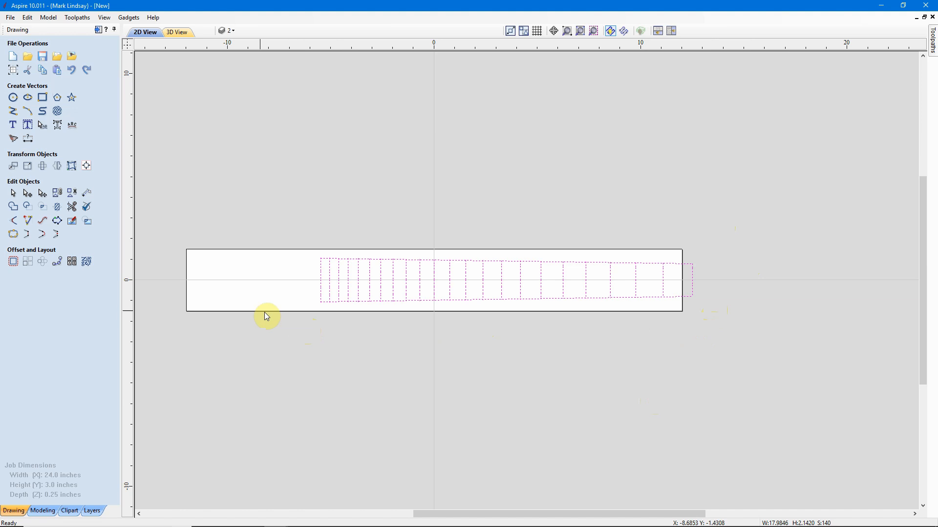
pyautogui.click(82, 167)
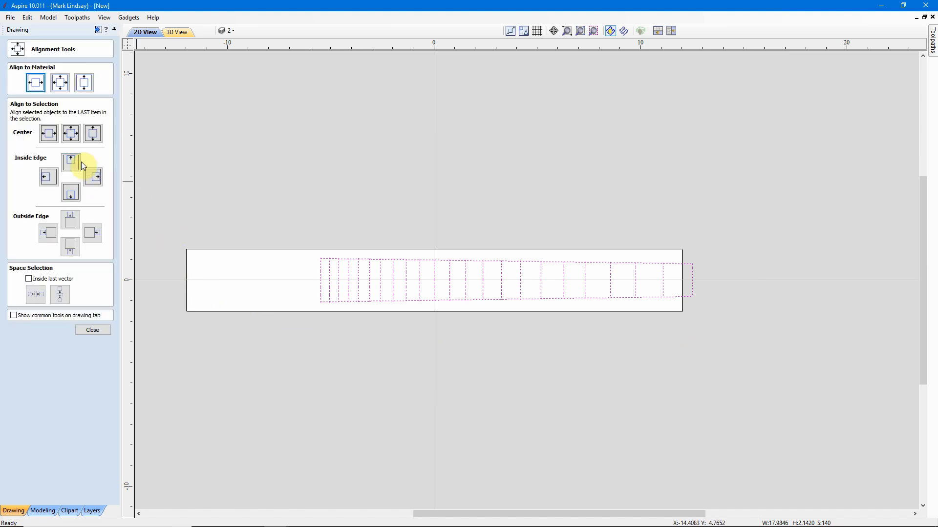
pyautogui.click(64, 85)
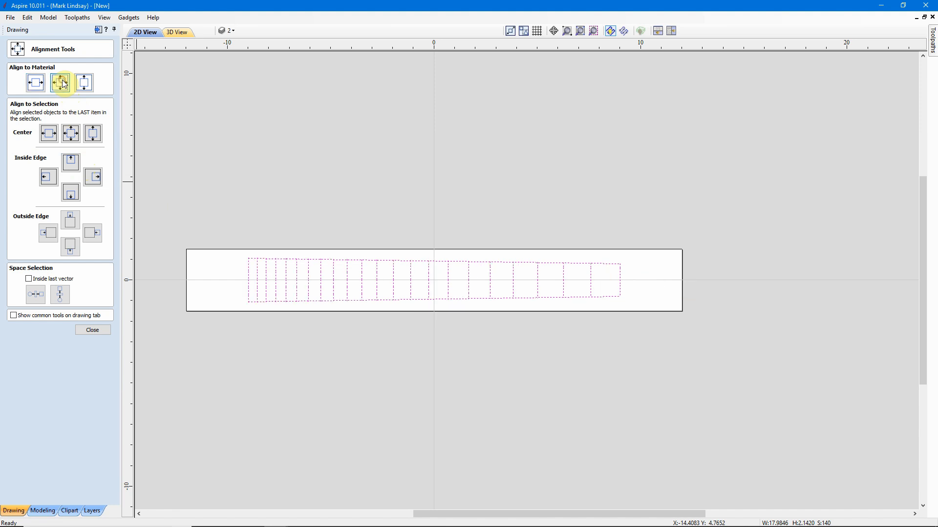
pyautogui.click(92, 330)
pyautogui.click(416, 374)
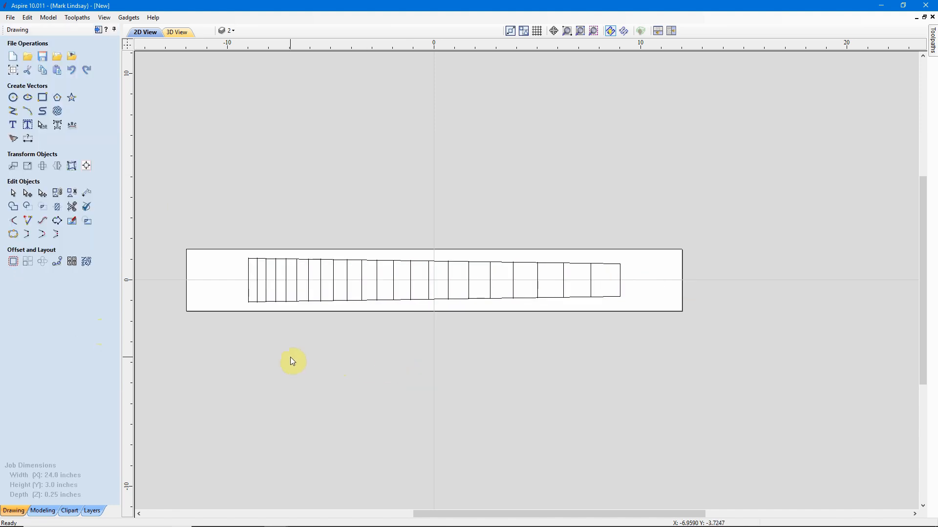
# Check how the fretboard vectors are divided by selecting each long edge and individual segments of the last fret line
pyautogui.scroll(1, 292, 351)
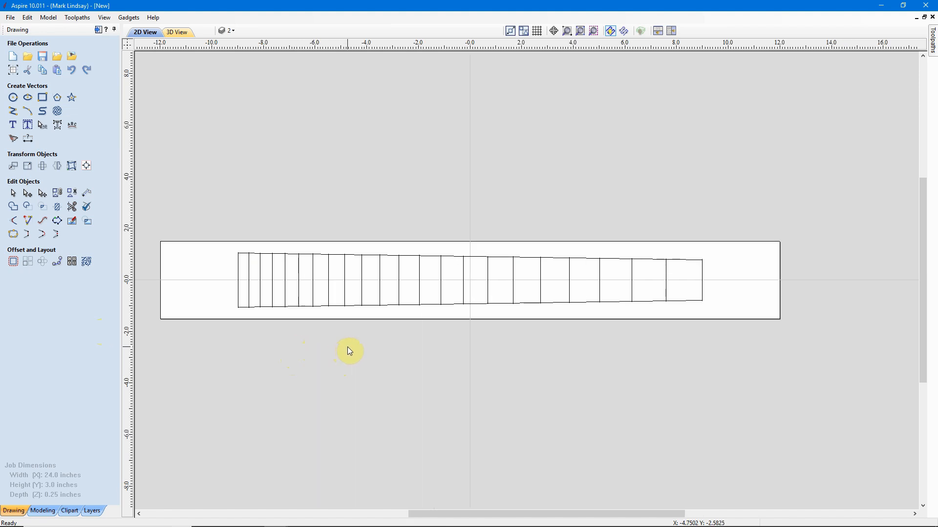
pyautogui.click(352, 306)
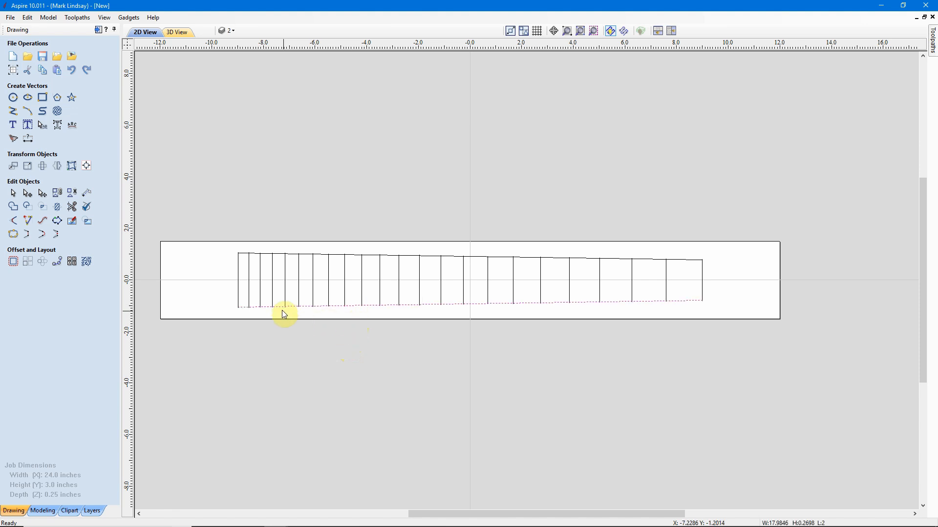
pyautogui.click(352, 255)
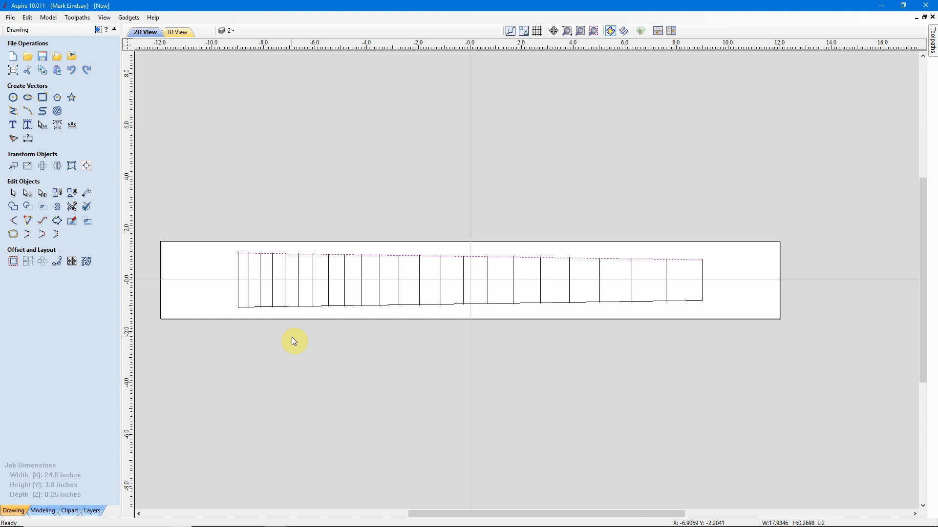
pyautogui.click(239, 302)
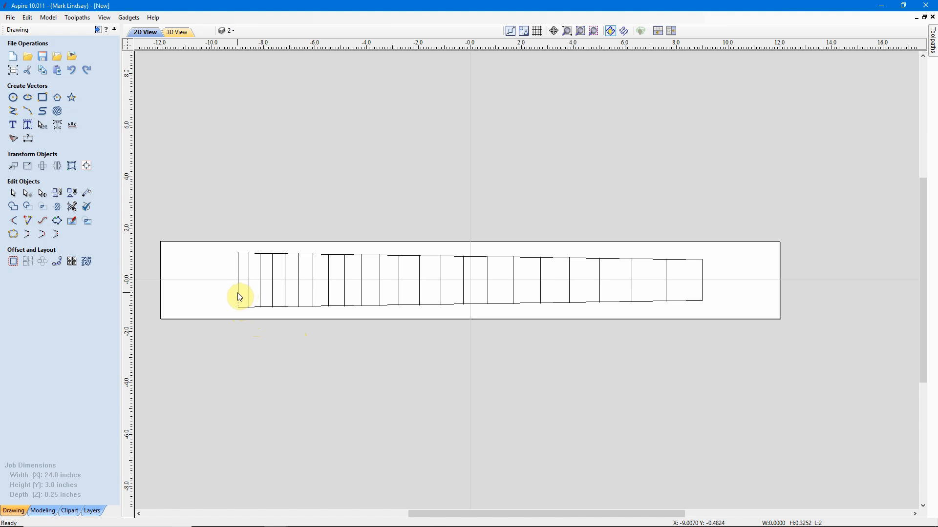
pyautogui.click(239, 279)
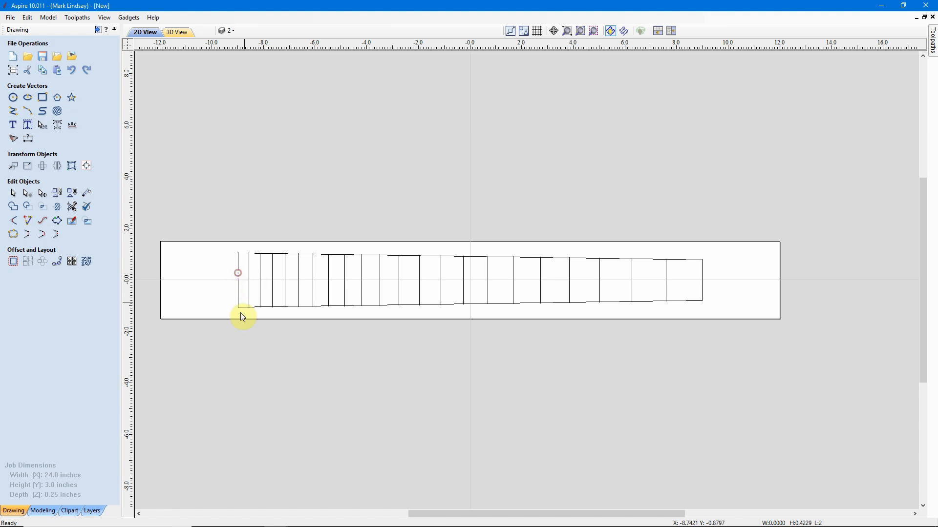
pyautogui.click(236, 352)
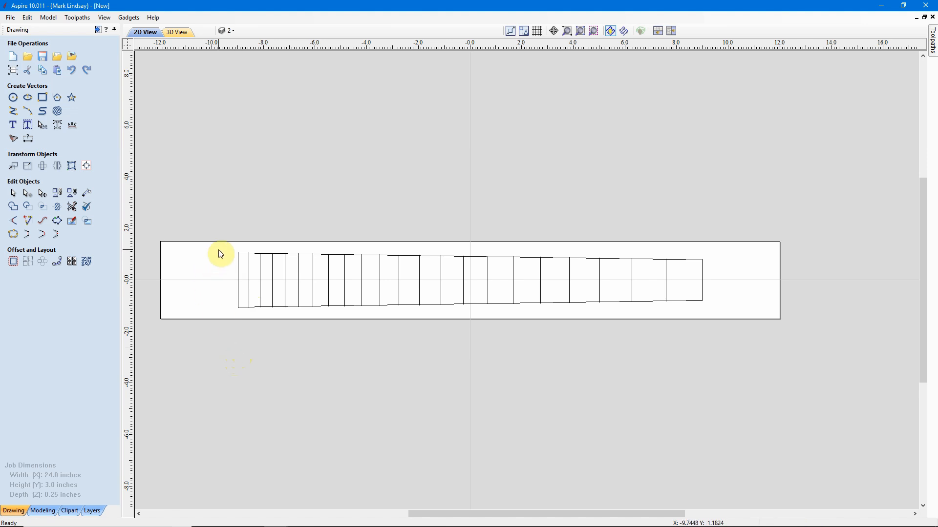
# Join the segments of all the fret lines, leaving out the two long fretboard edges, with a tolerance of 0.4 inches
pyautogui.moveTo(224, 233); pyautogui.dragTo(747, 349)
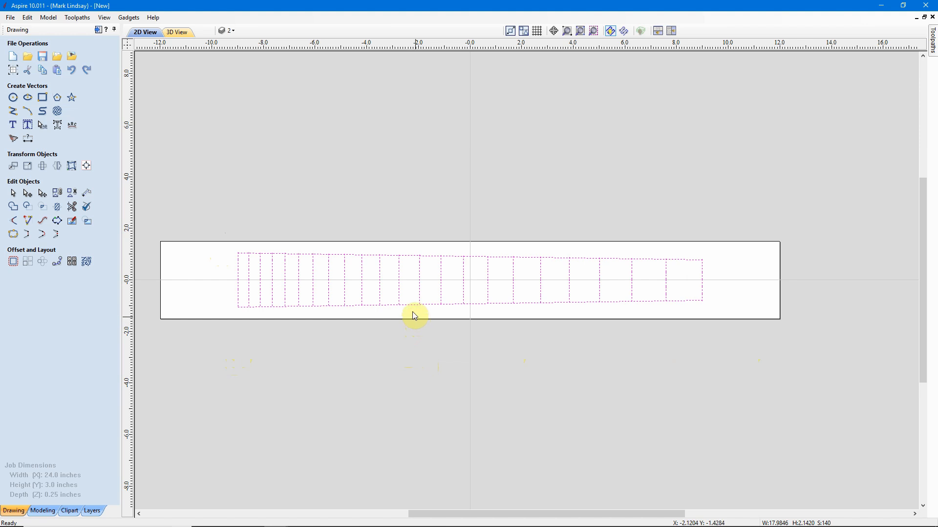
pyautogui.keyDown('shift'); pyautogui.click(412, 255); pyautogui.keyUp('shift')
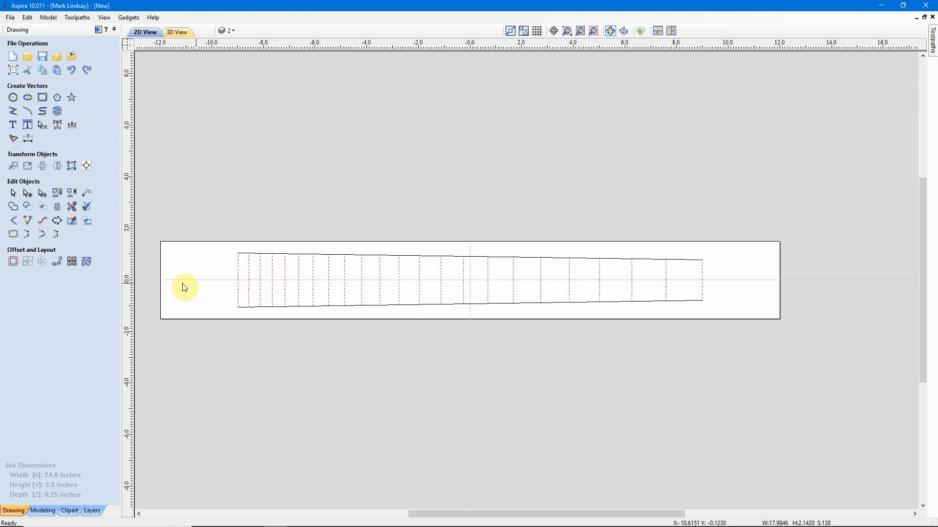
pyautogui.click(13, 234)
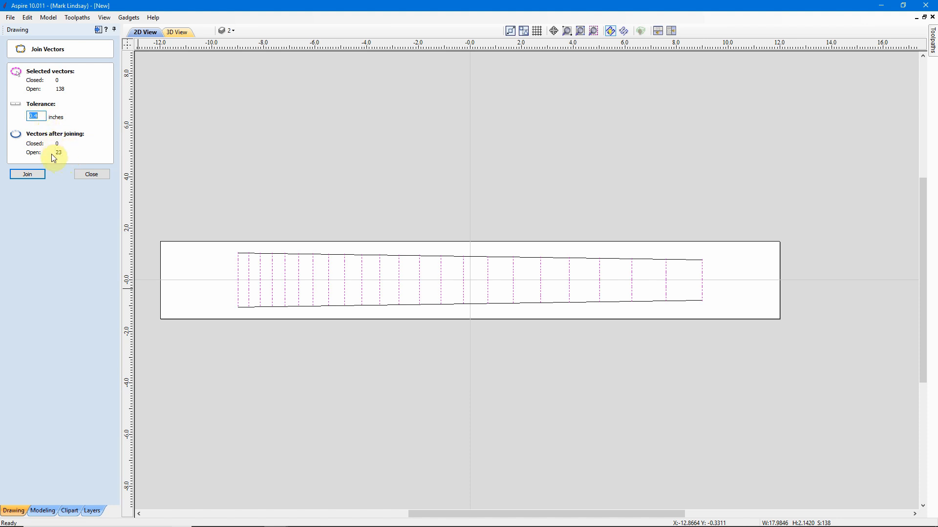
pyautogui.click(41, 118)
pyautogui.write('00')
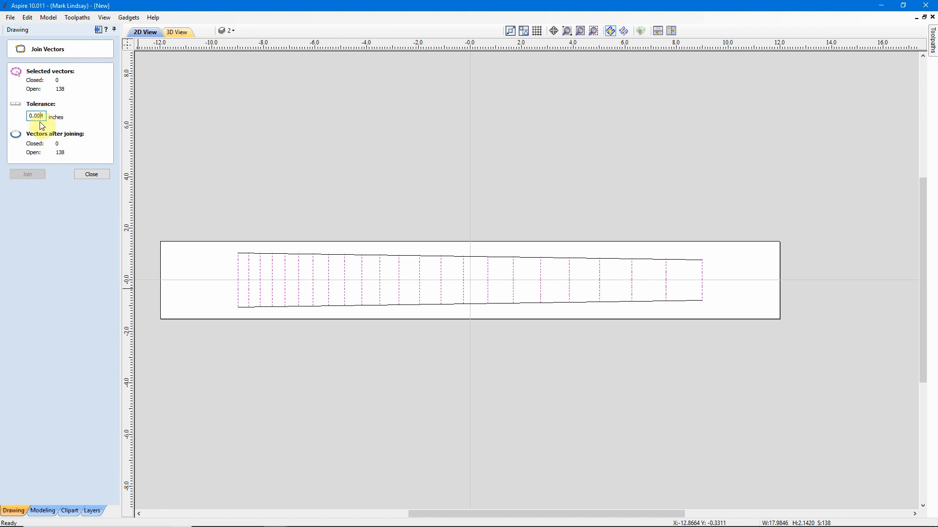
pyautogui.write('0')
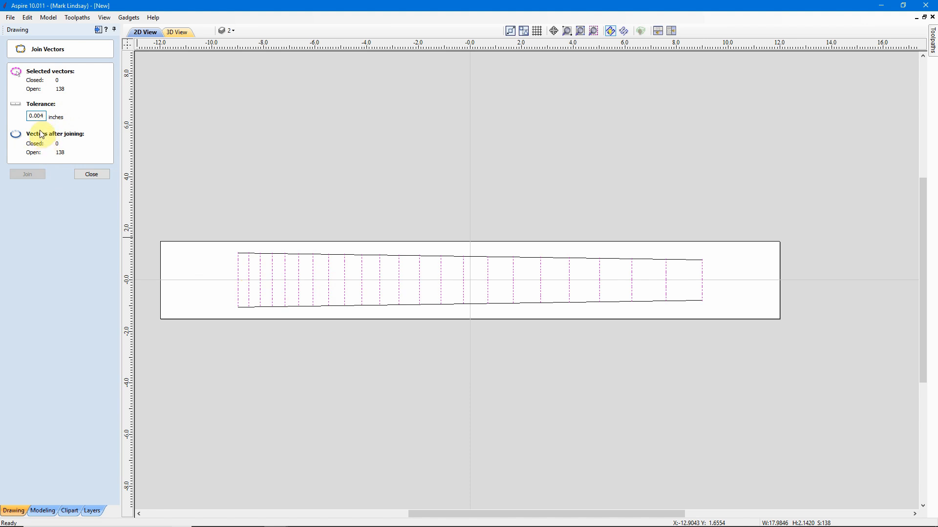
pyautogui.press('BackSpace')
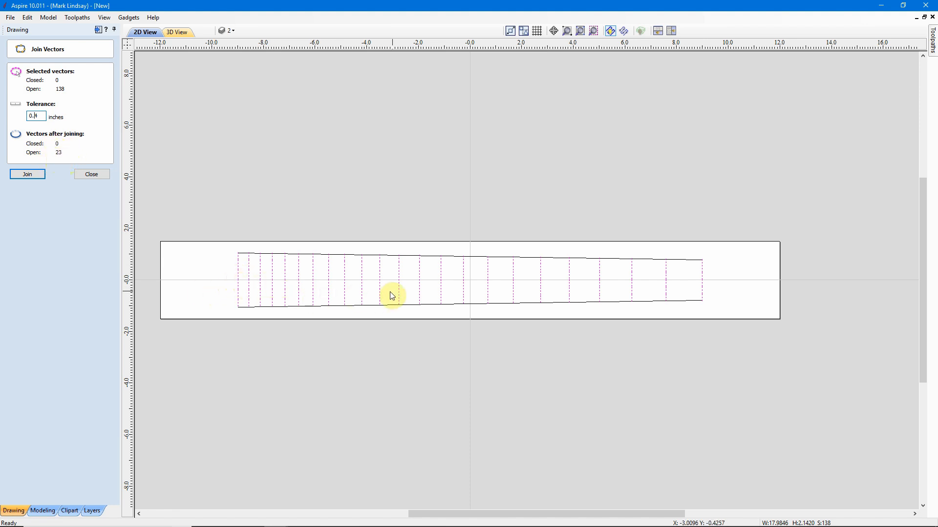
pyautogui.click(27, 174)
pyautogui.click(92, 175)
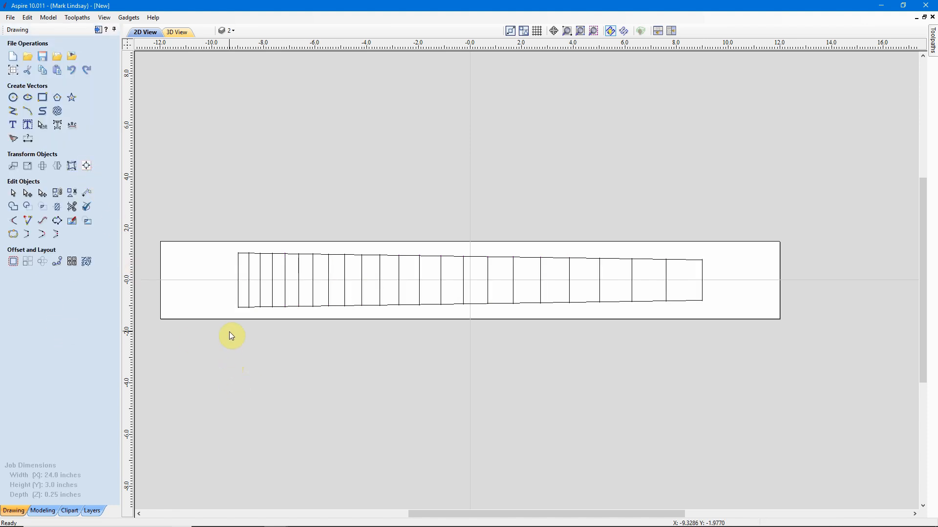
# Check how the fretboard vectors are joined by individually selecting several fret lines, both long edges and both end lines
pyautogui.click(238, 297)
pyautogui.click(248, 297)
pyautogui.click(272, 292)
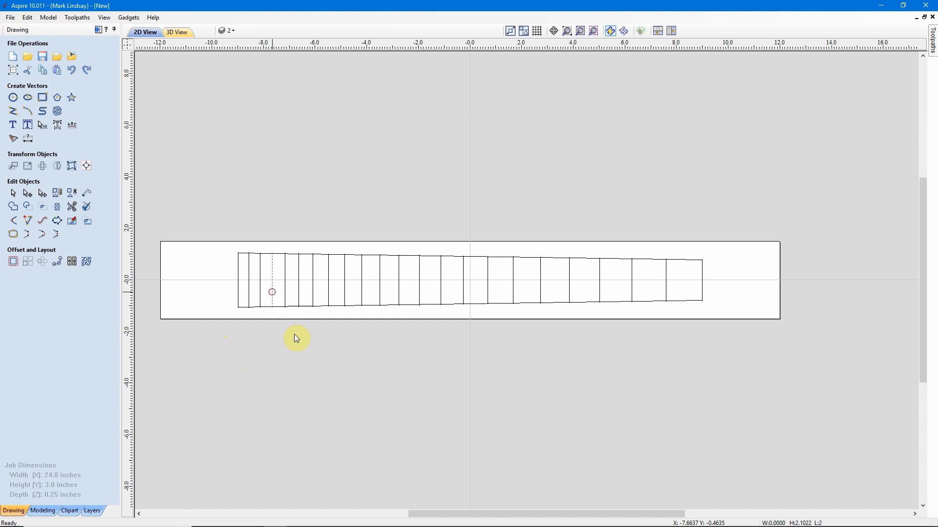
pyautogui.click(296, 364)
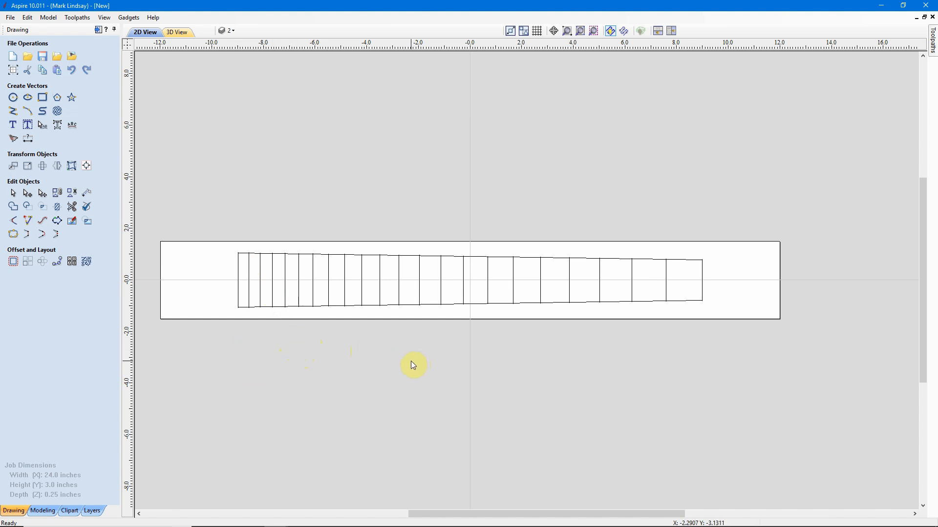
pyautogui.click(431, 306)
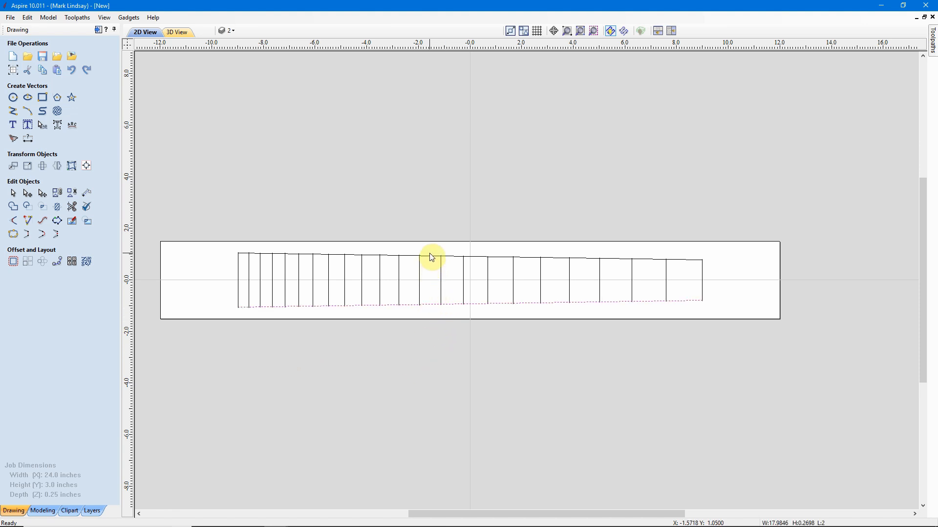
pyautogui.click(430, 256)
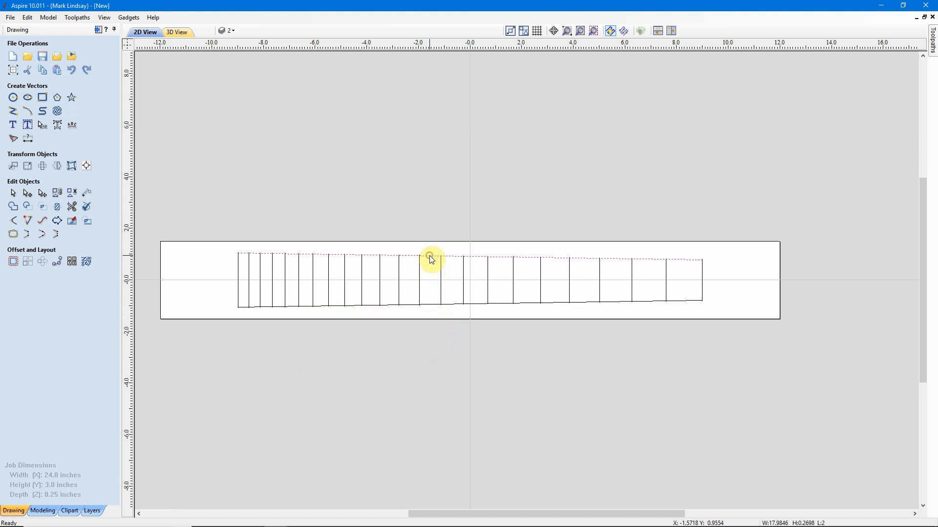
pyautogui.click(702, 284)
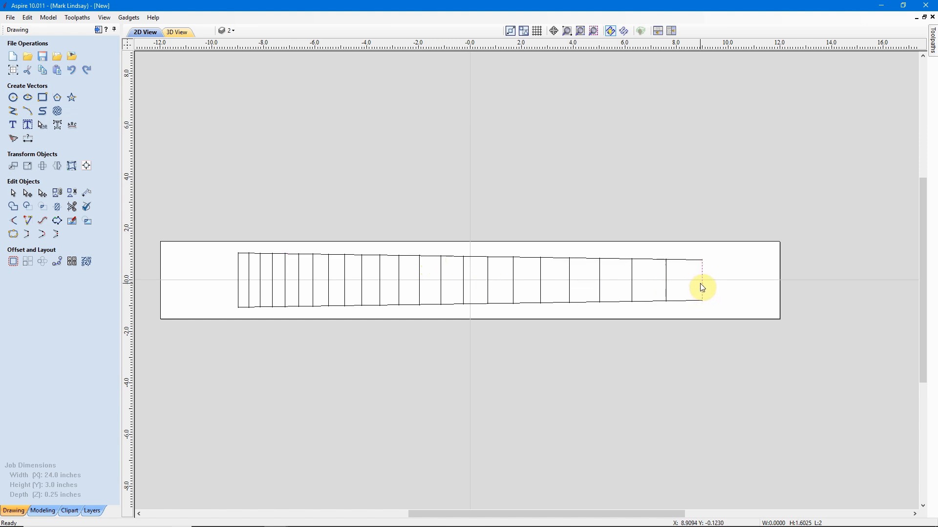
pyautogui.click(239, 278)
pyautogui.click(272, 357)
# Trim off the parts of the end fret line that overhang the two long edges at the fretboard's wide end
pyautogui.click(72, 207)
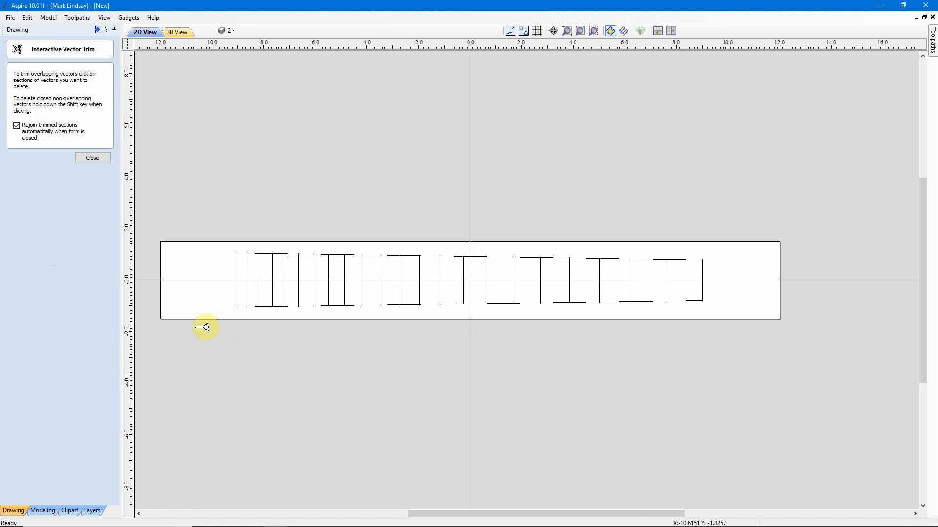
pyautogui.scroll(6, 211, 327)
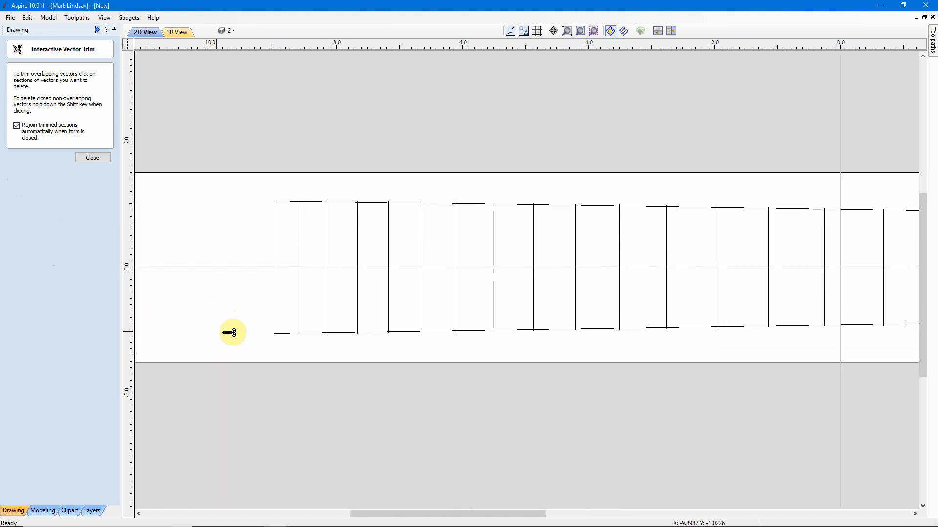
pyautogui.scroll(4, 242, 342)
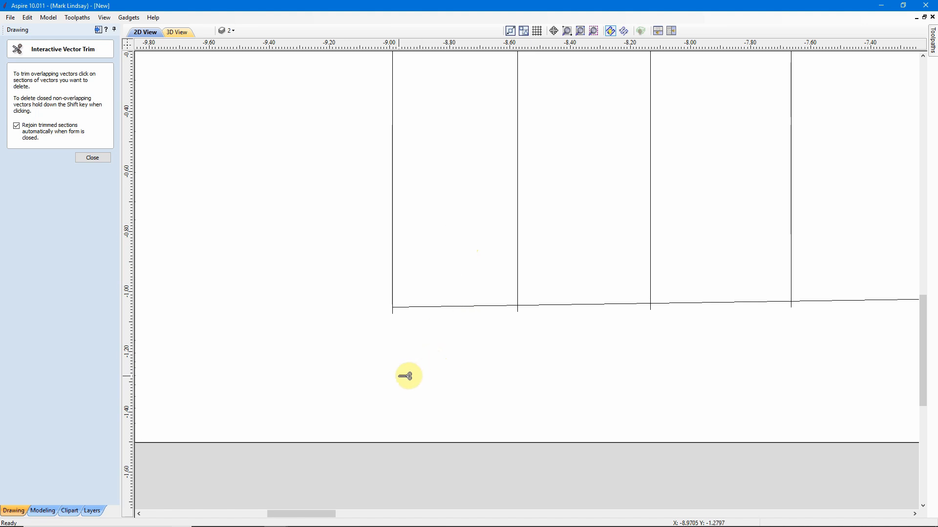
pyautogui.scroll(2, 404, 363)
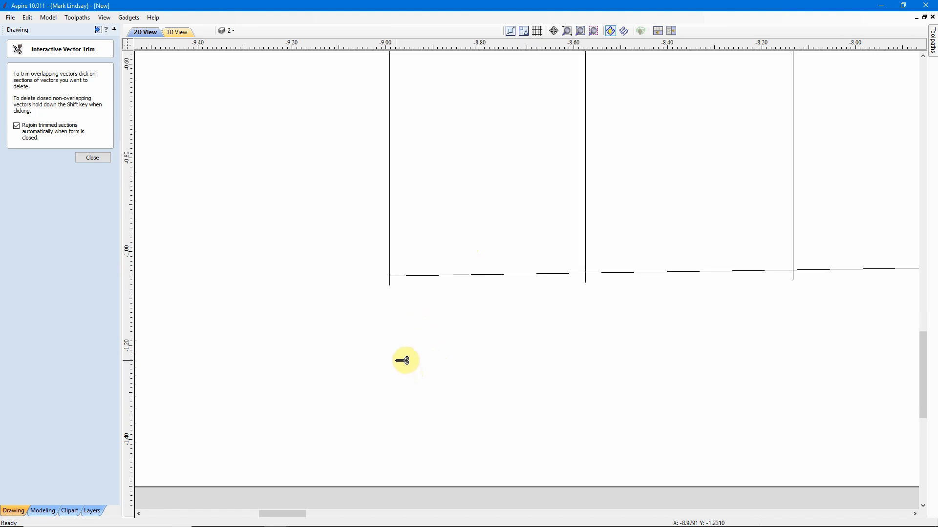
pyautogui.click(390, 282)
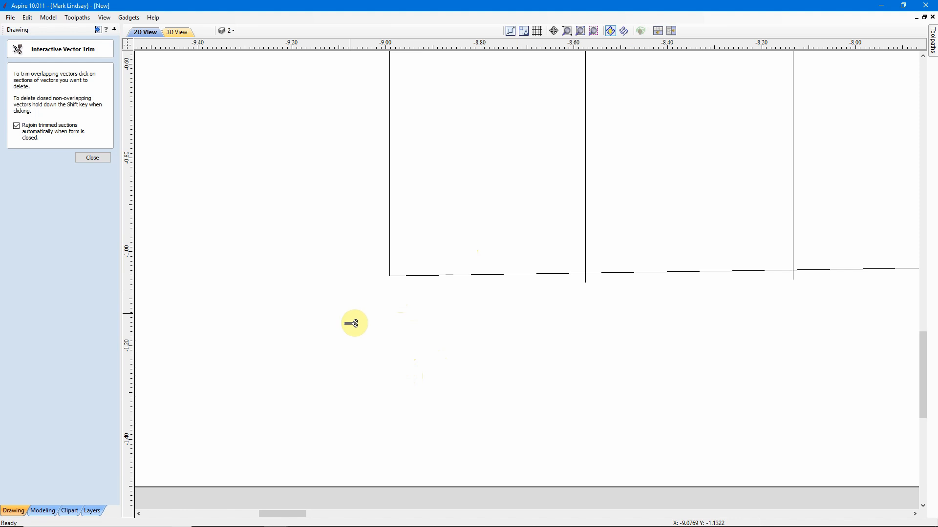
pyautogui.scroll(-3, 357, 329)
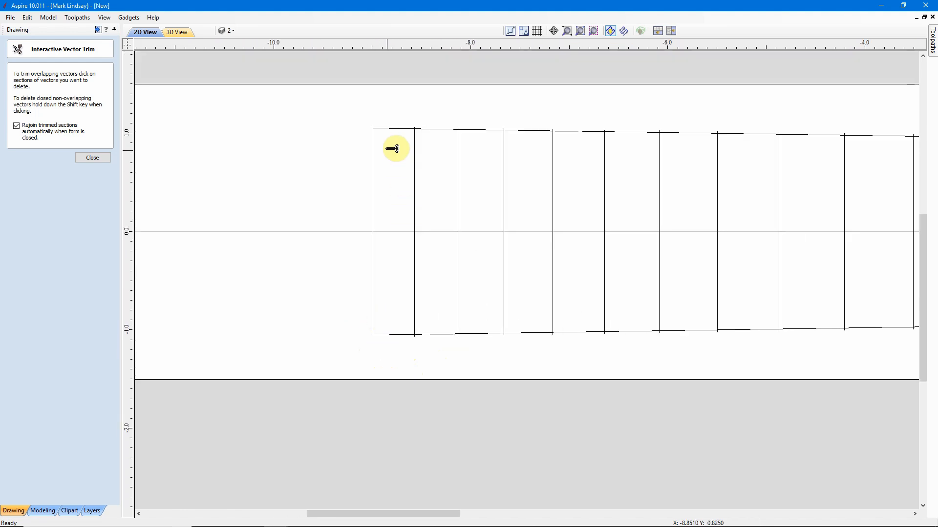
pyautogui.scroll(3, 394, 153)
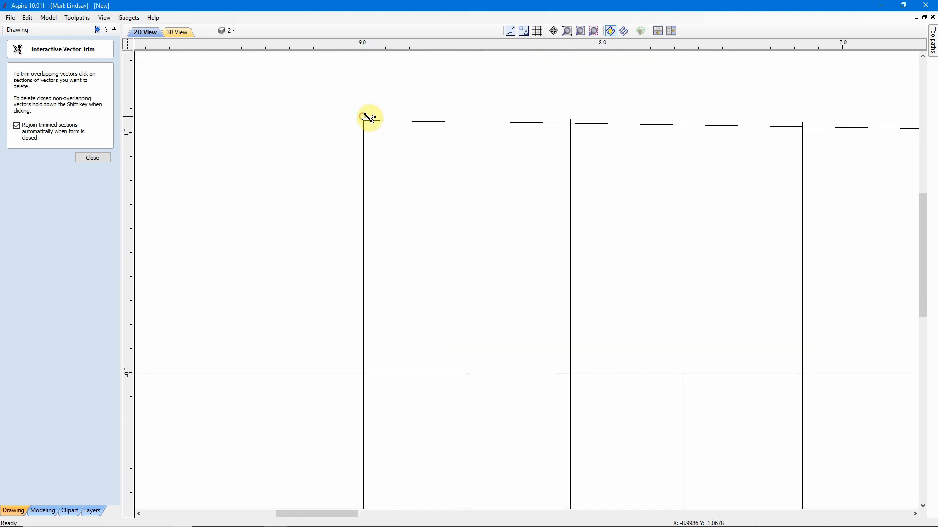
# Trim off the overhanging parts of the end line at both corners of the fretboard's narrow end
pyautogui.scroll(-6, 356, 181)
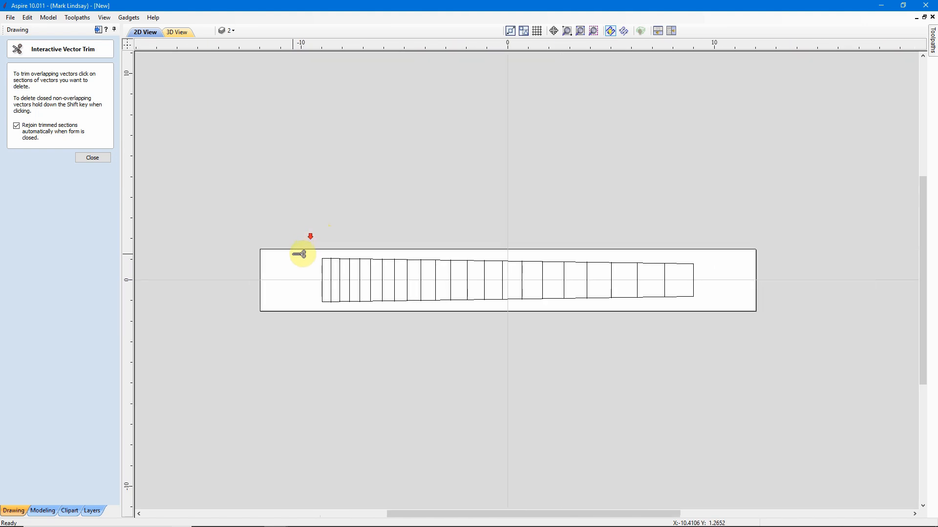
pyautogui.scroll(-1, 299, 254)
pyautogui.scroll(10, 571, 291)
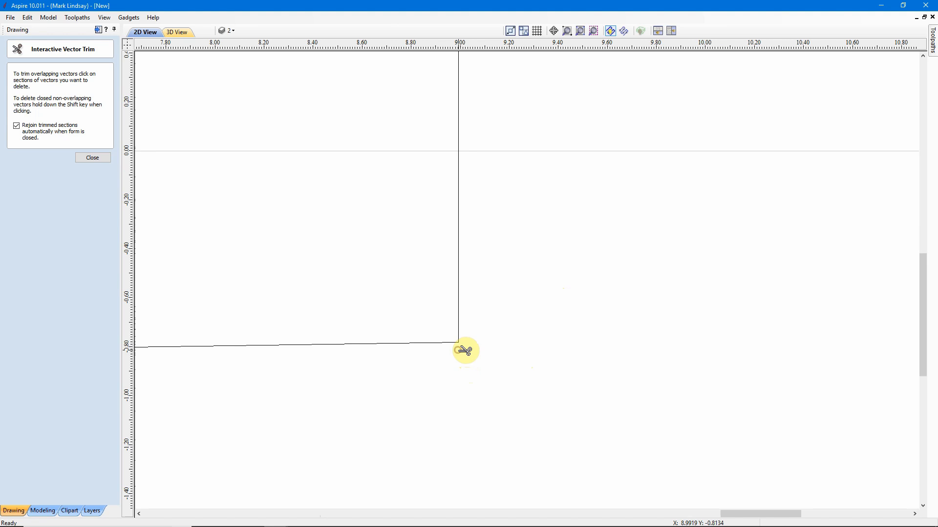
pyautogui.scroll(-3, 469, 349)
pyautogui.scroll(5, 496, 143)
pyautogui.scroll(2, 479, 226)
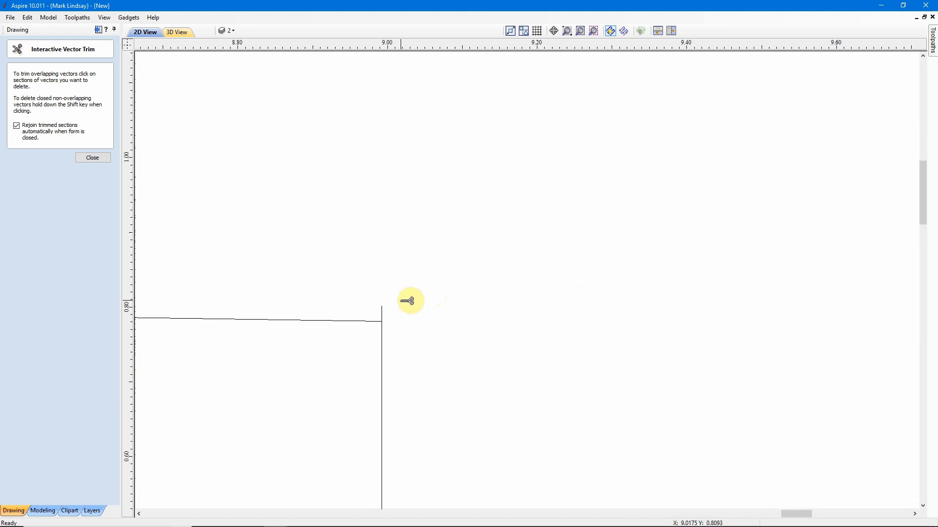
pyautogui.click(380, 311)
pyautogui.scroll(-3, 512, 281)
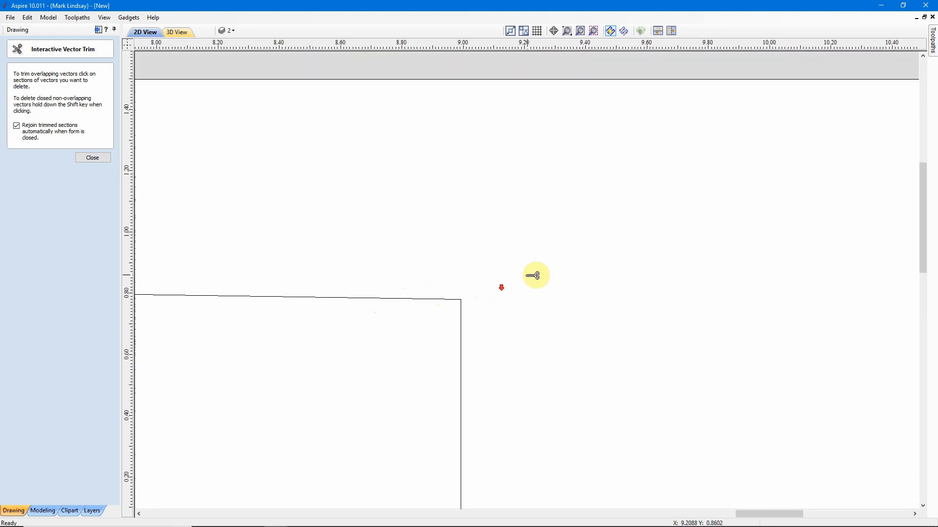
pyautogui.click(92, 157)
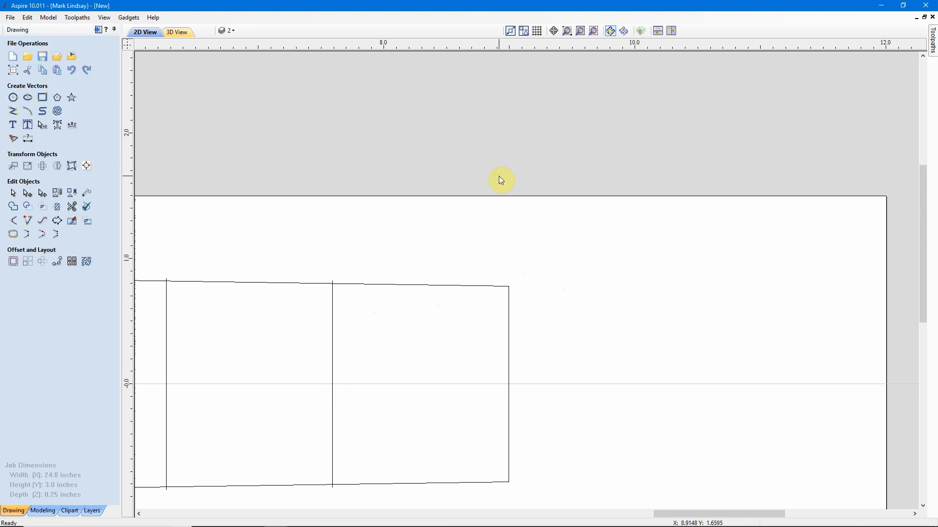
# Select the fretboard's outer boundary to check whether it forms a single vector, and clear the selection
pyautogui.click(594, 30)
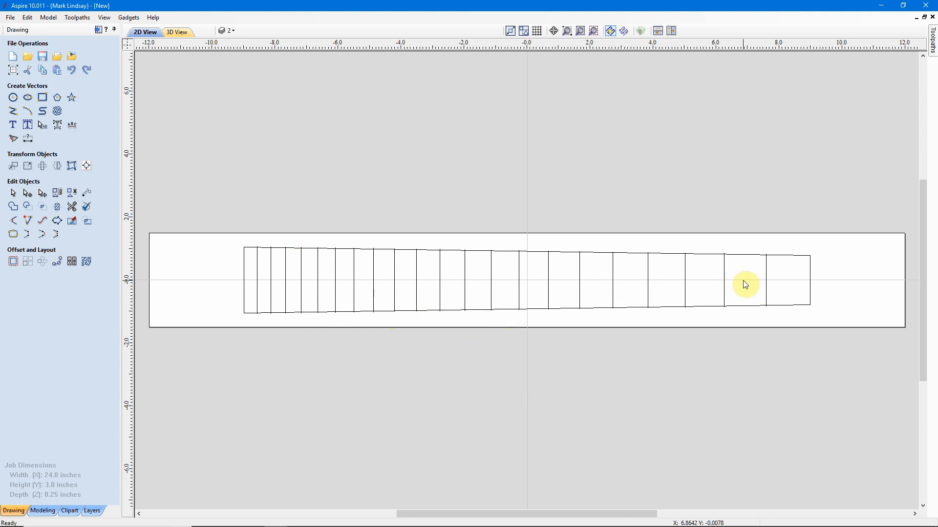
pyautogui.click(251, 315)
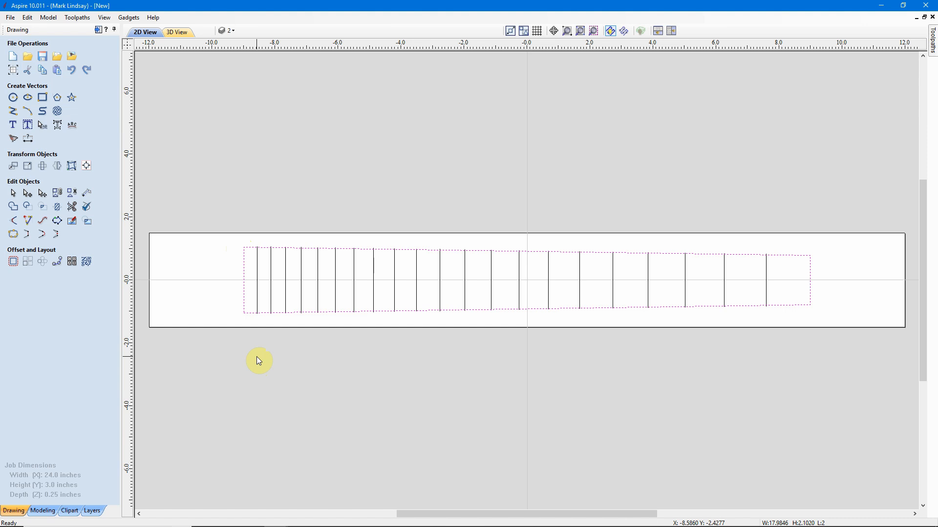
pyautogui.click(219, 304)
# Round the two corners at the fretboard's wide end with normal fillets of 0.125 inch radius
pyautogui.scroll(4, 234, 322)
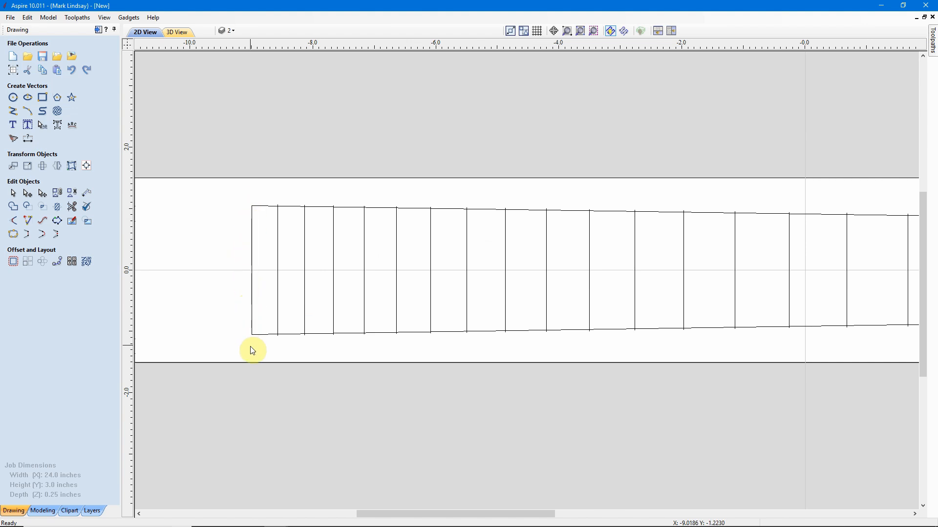
pyautogui.scroll(1, 255, 350)
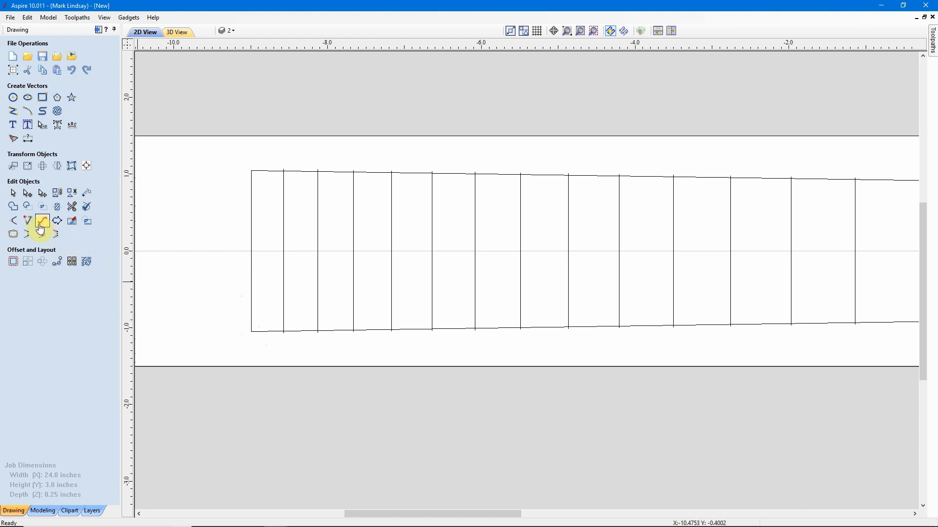
pyautogui.click(13, 224)
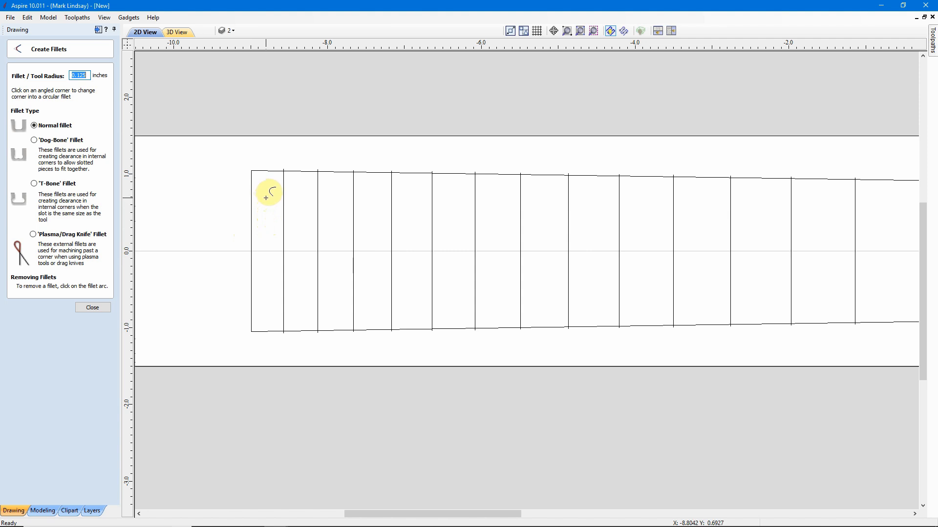
pyautogui.scroll(2, 264, 198)
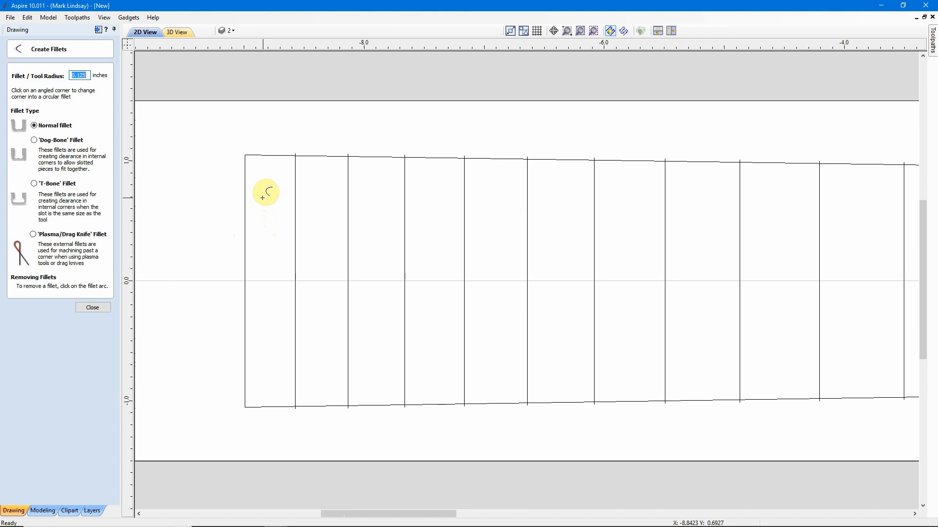
pyautogui.click(249, 158)
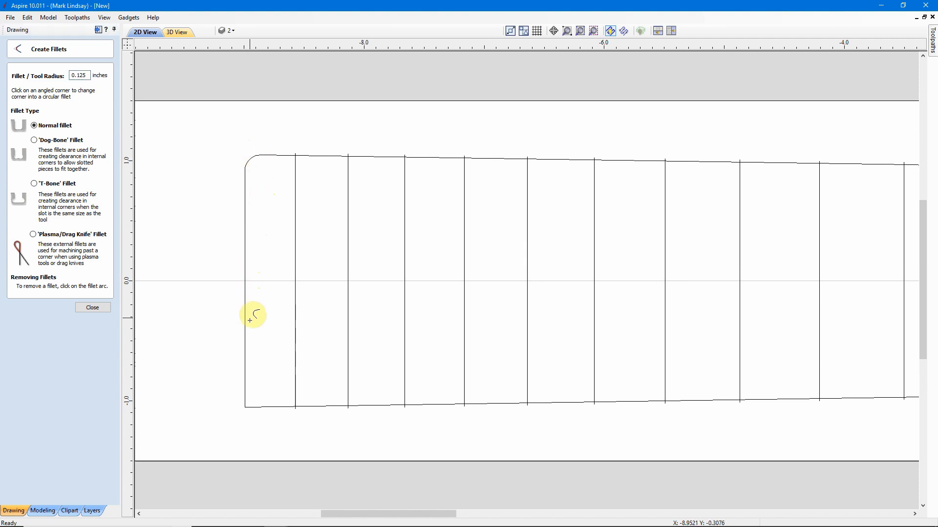
pyautogui.click(248, 404)
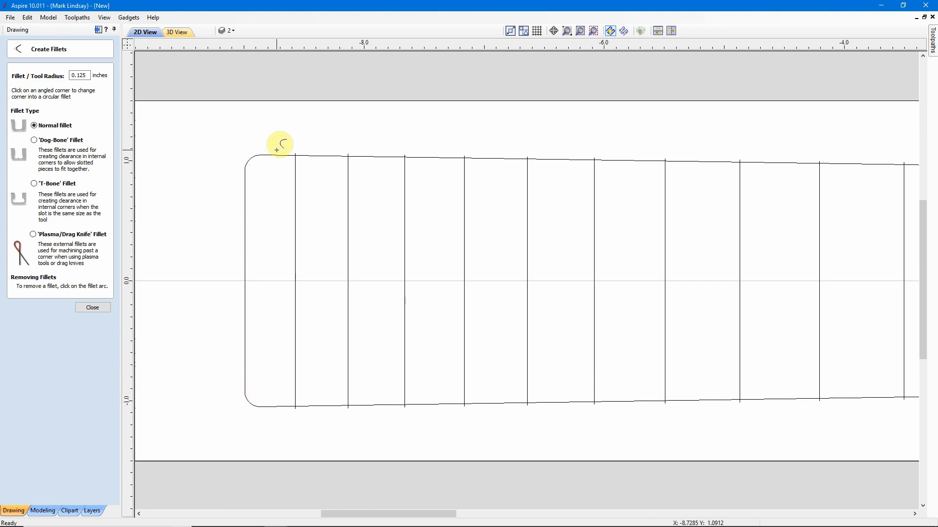
pyautogui.click(92, 308)
pyautogui.scroll(-8, 184, 307)
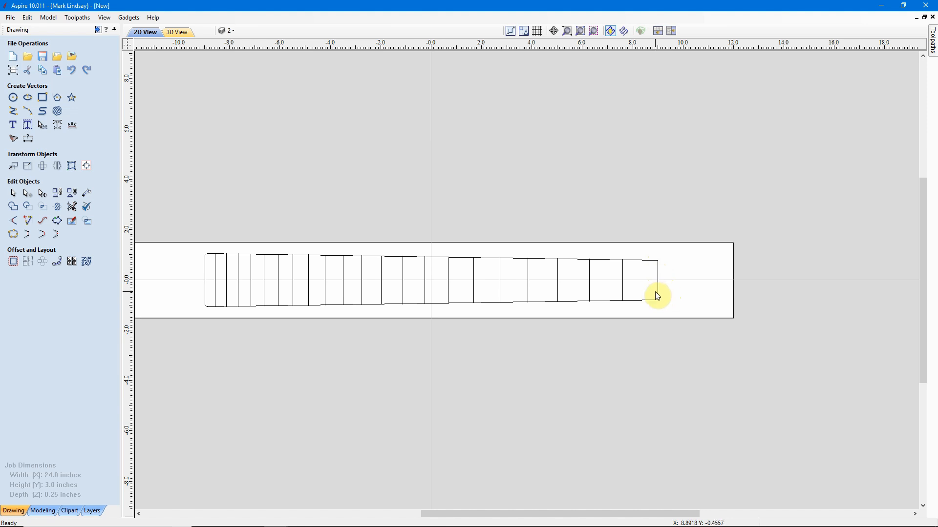
pyautogui.click(594, 31)
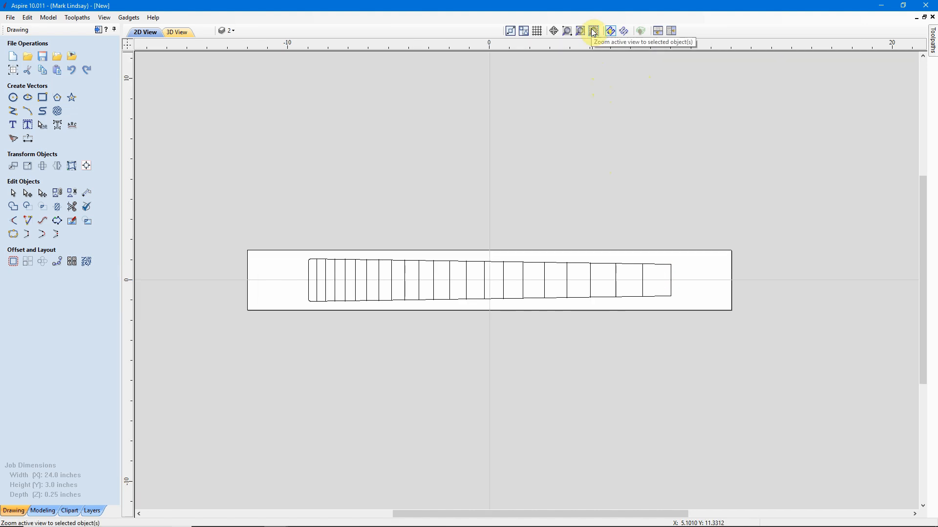
pyautogui.click(594, 31)
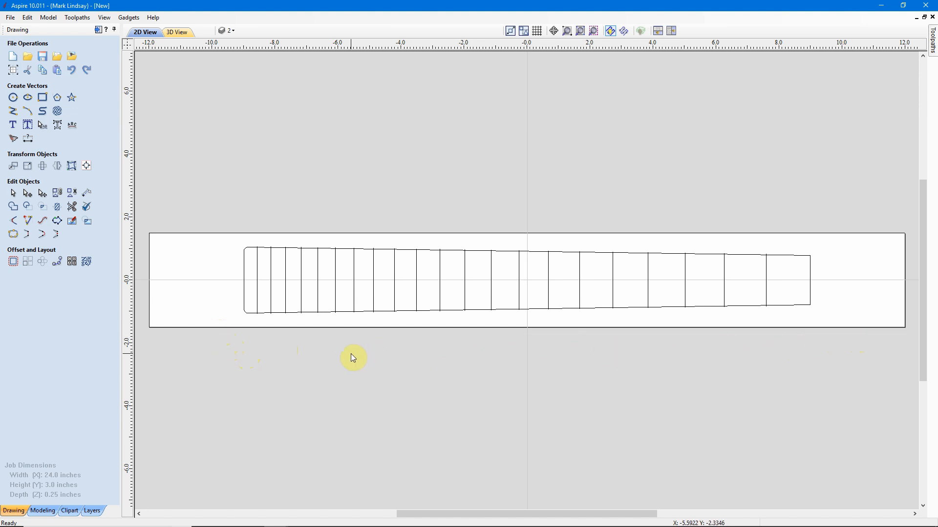
# Draw a horizontal line about 20 inches long on the material's lower edge, extending past both fretboard ends, and check its size
pyautogui.scroll(-1, 353, 356)
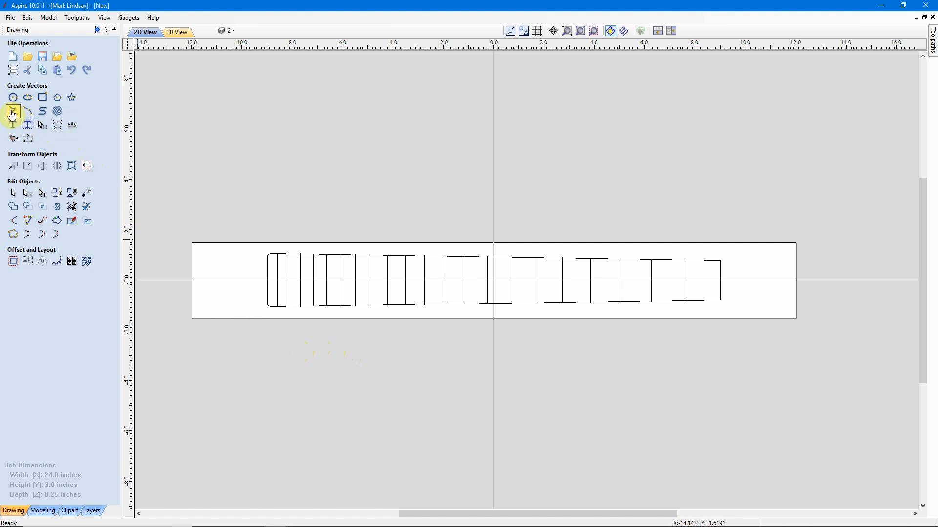
pyautogui.click(13, 113)
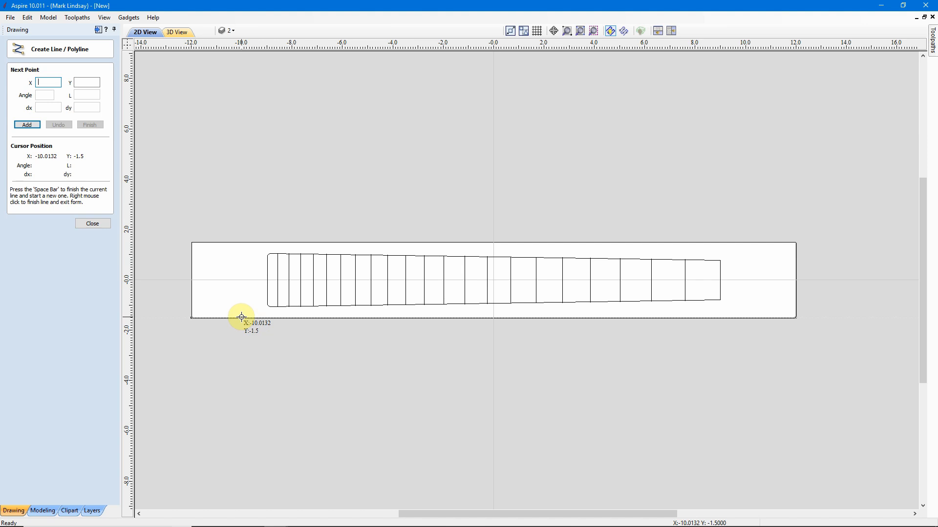
pyautogui.click(241, 318)
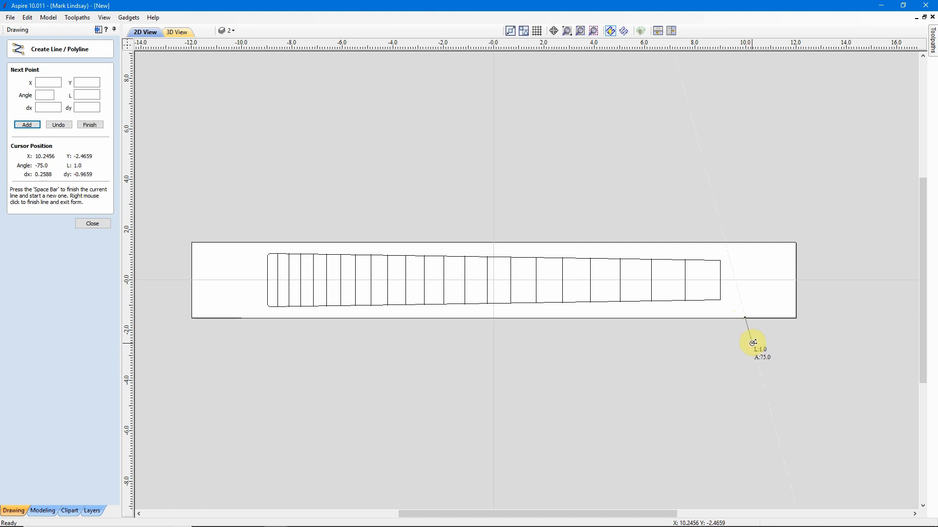
pyautogui.press('space')
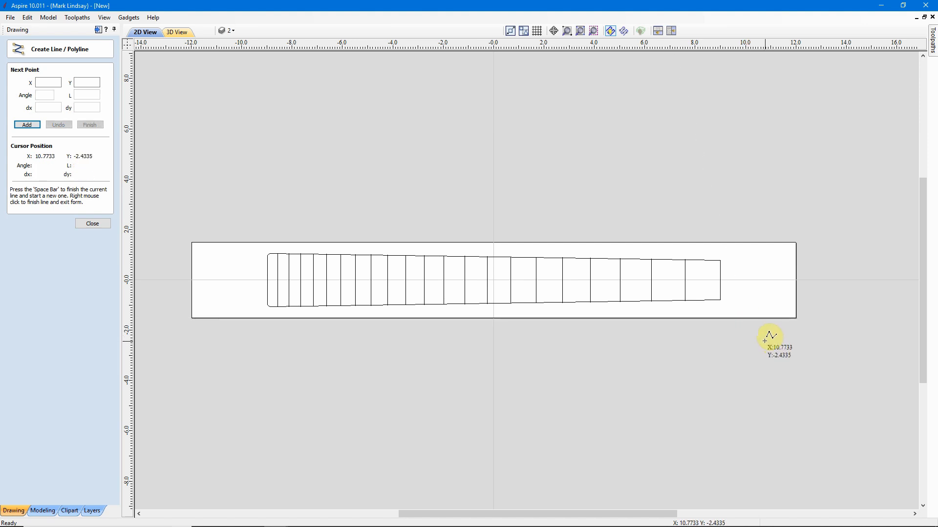
pyautogui.click(97, 224)
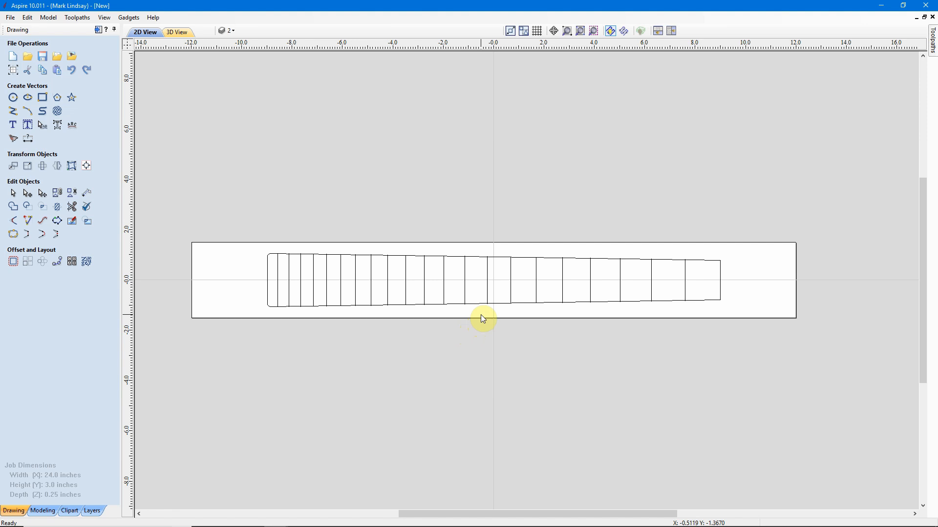
pyautogui.moveTo(481, 312); pyautogui.dragTo(456, 335)
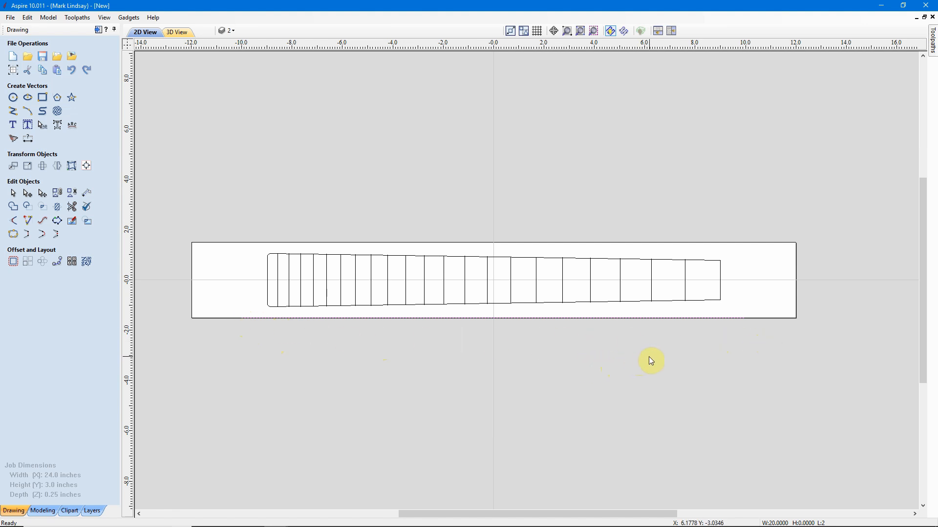
pyautogui.click(636, 355)
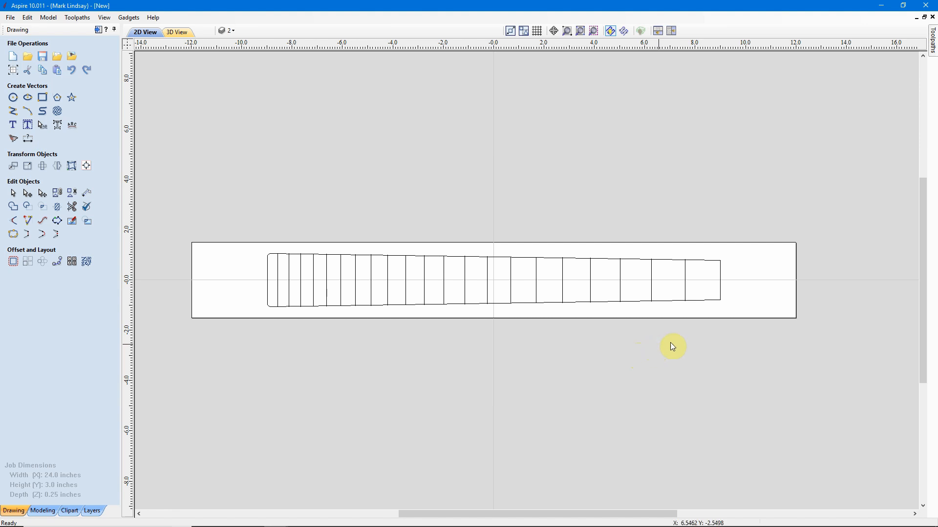
# Create a square-cornered rectangle 3.0 inches wide and 0.25 inch high outside the material, beyond the fretboard's wide end
pyautogui.scroll(-2, 743, 335)
pyautogui.scroll(-1, 782, 331)
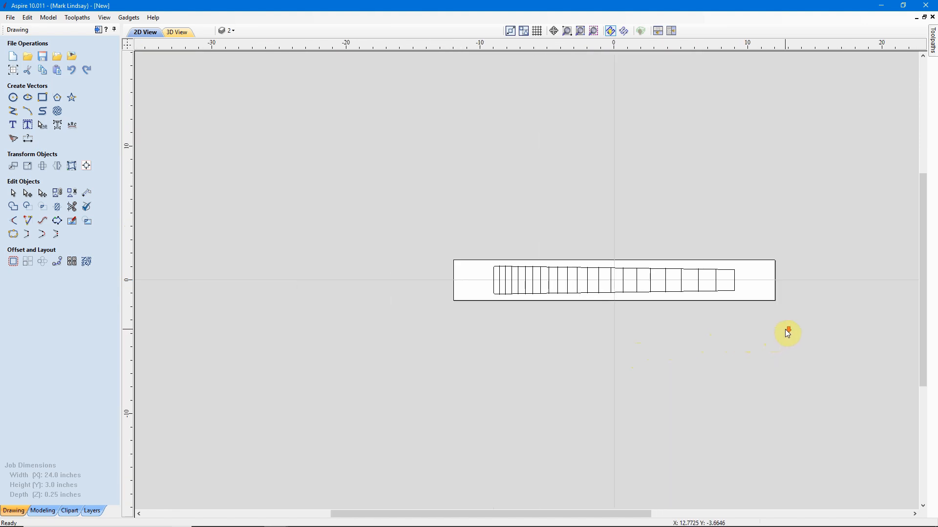
pyautogui.scroll(1, 220, 359)
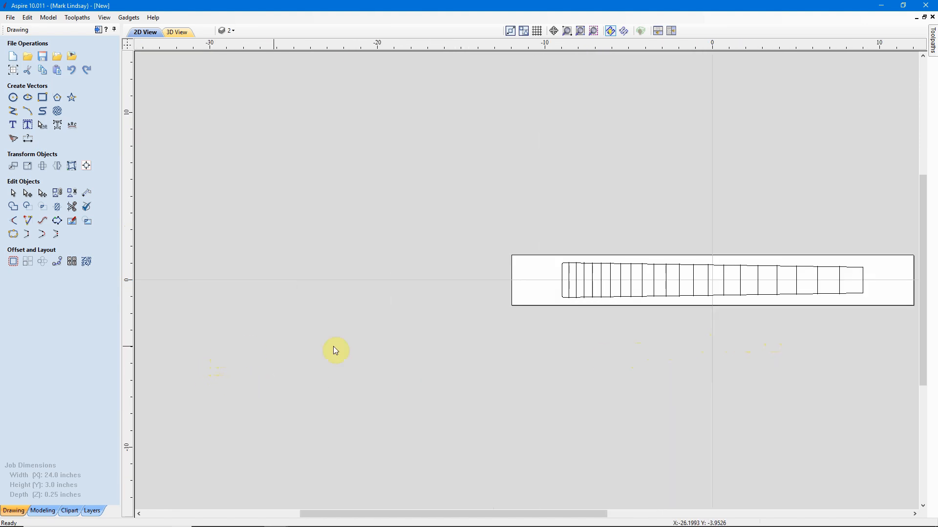
pyautogui.scroll(1, 405, 359)
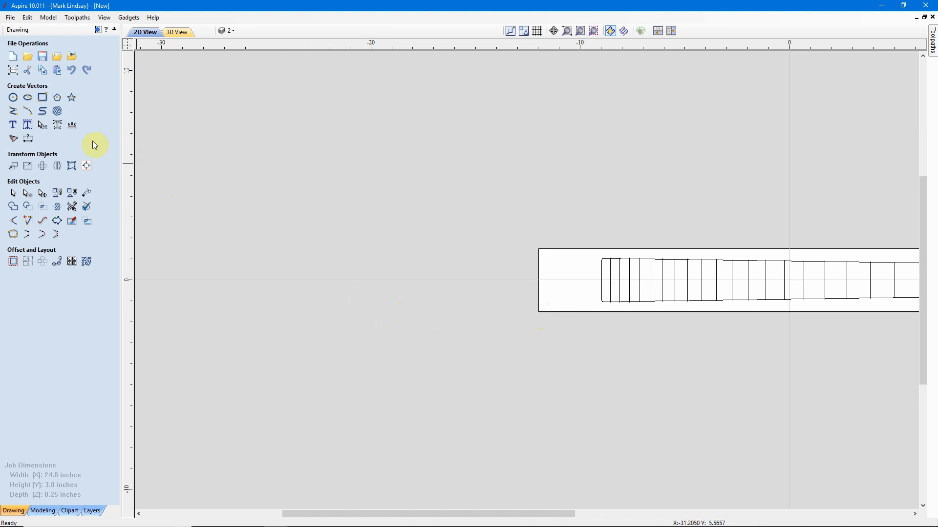
pyautogui.click(42, 97)
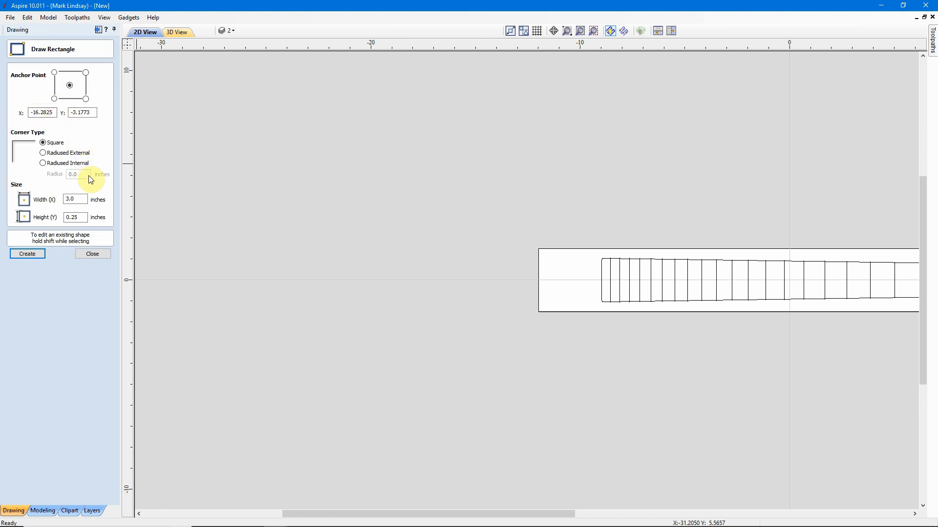
pyautogui.doubleClick(78, 200)
pyautogui.doubleClick(78, 200)
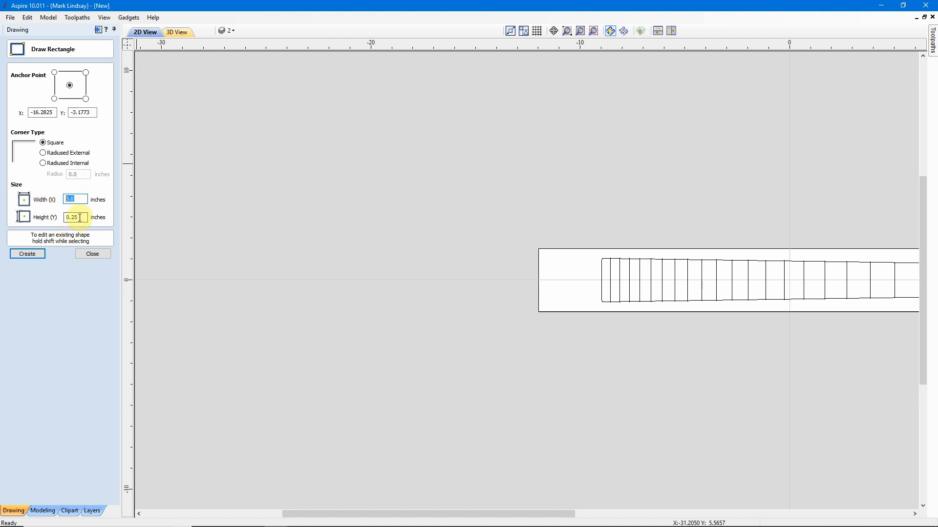
pyautogui.click(80, 217)
pyautogui.moveTo(81, 217); pyautogui.dragTo(51, 217)
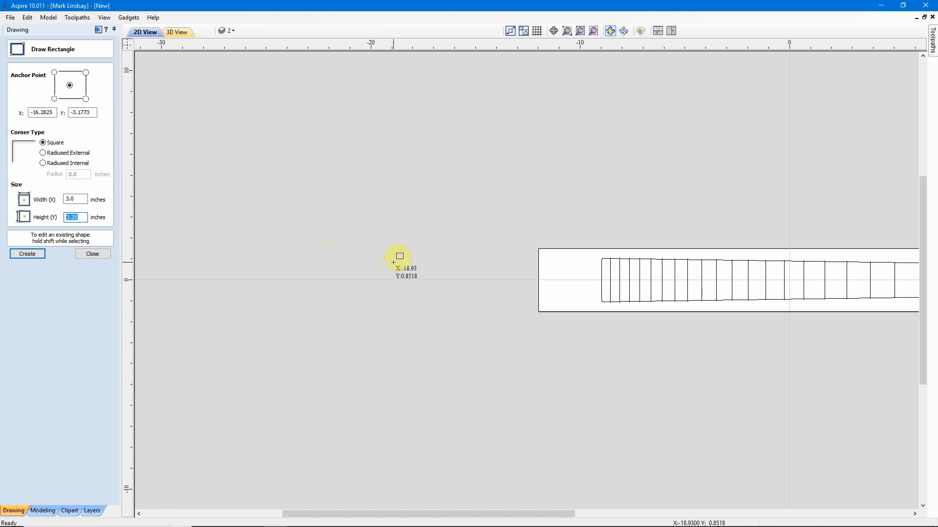
pyautogui.click(362, 329)
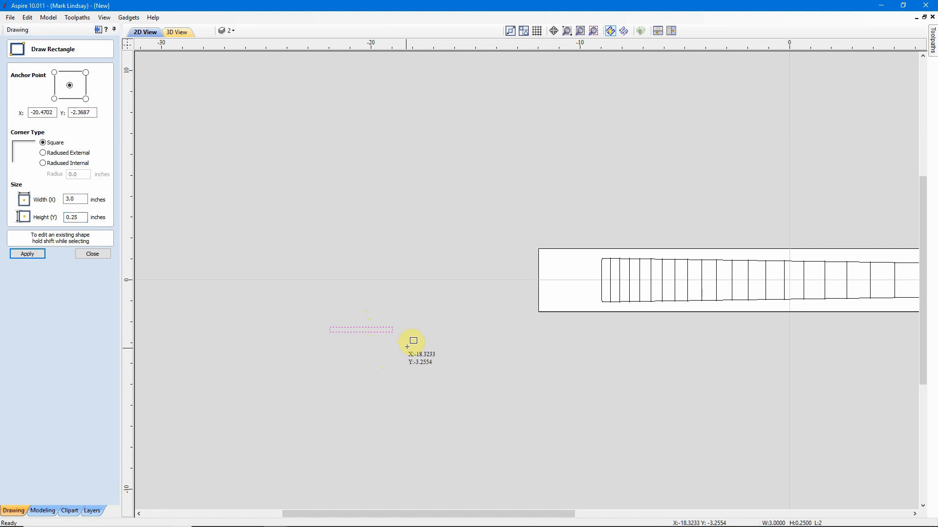
pyautogui.click(99, 258)
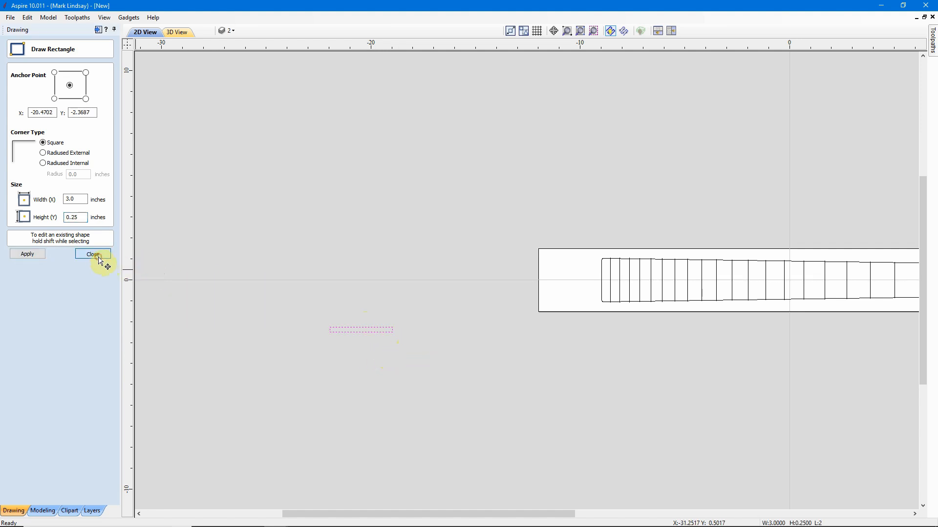
pyautogui.scroll(2, 357, 341)
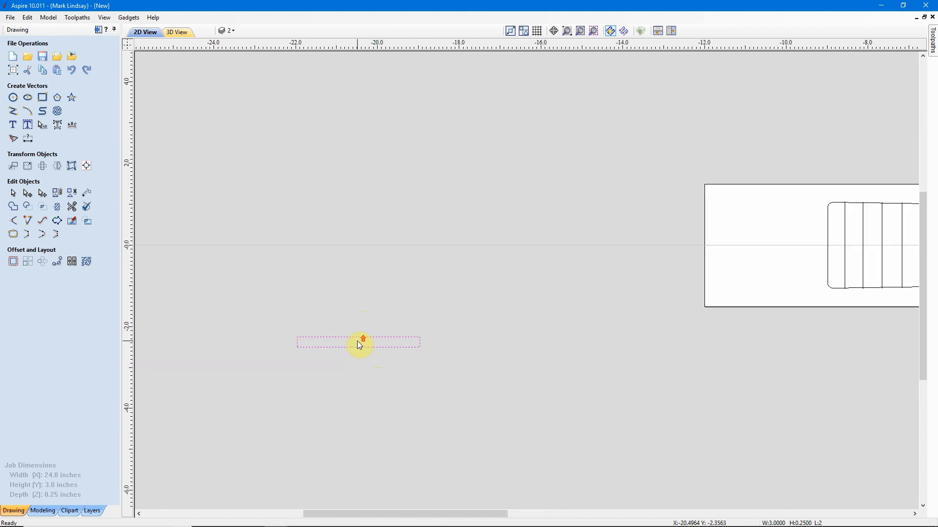
pyautogui.click(350, 356)
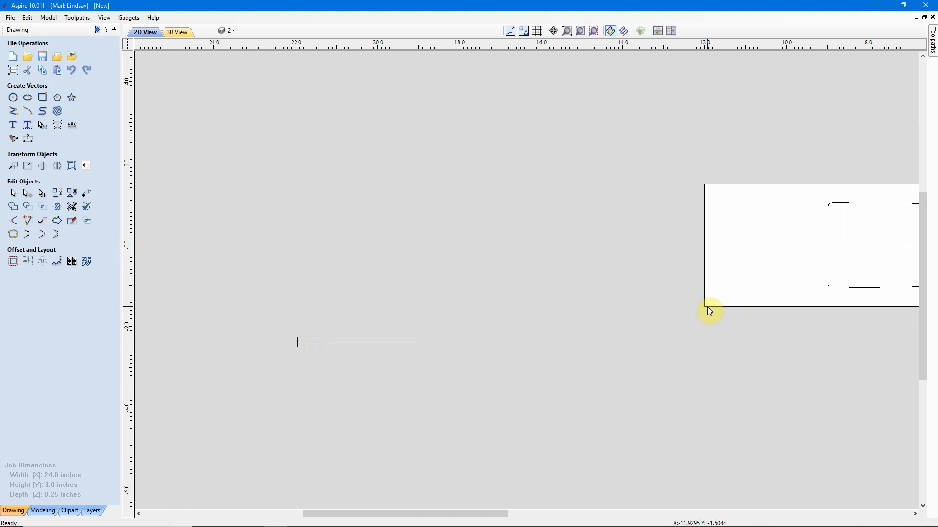
# Create a circle of 9.0 inch radius centred below the small rectangle, at about X -20.4, Y -9.1
pyautogui.scroll(-3, 709, 309)
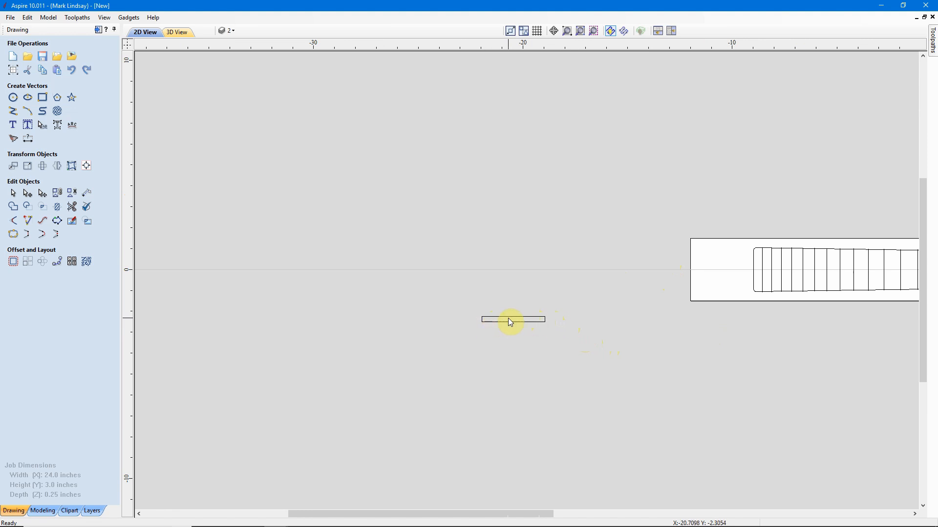
pyautogui.scroll(-1, 278, 318)
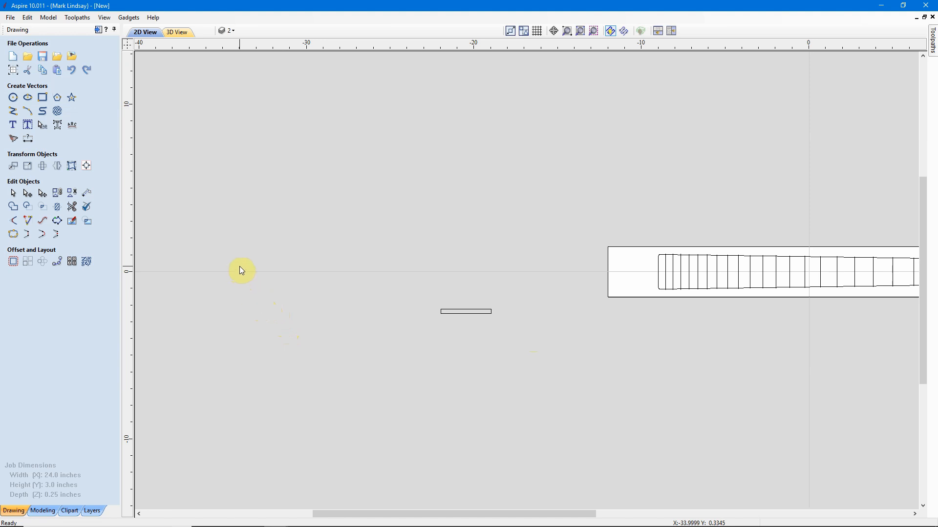
pyautogui.click(14, 101)
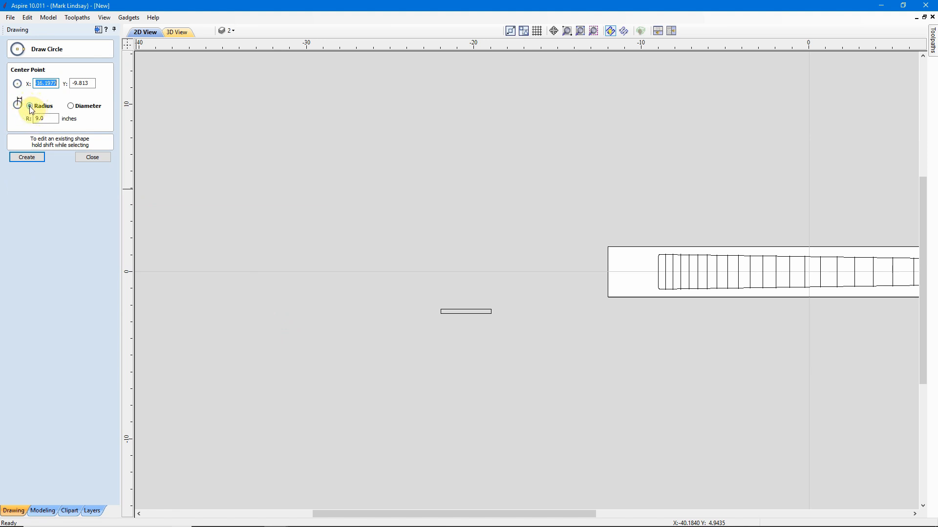
pyautogui.doubleClick(46, 118)
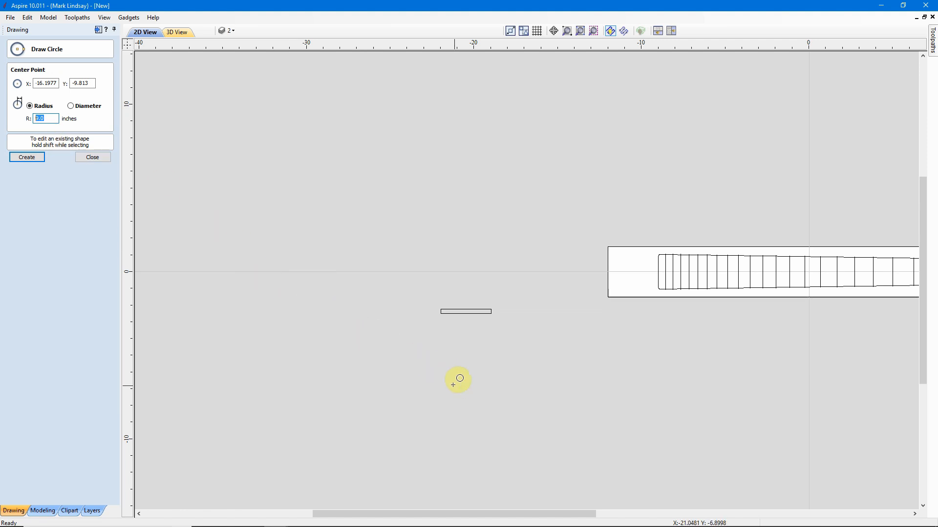
pyautogui.click(463, 425)
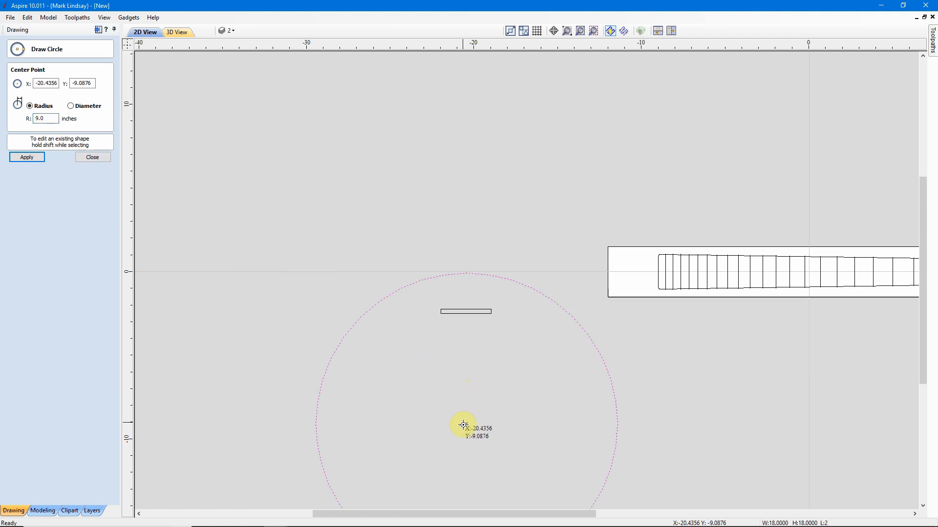
pyautogui.click(93, 157)
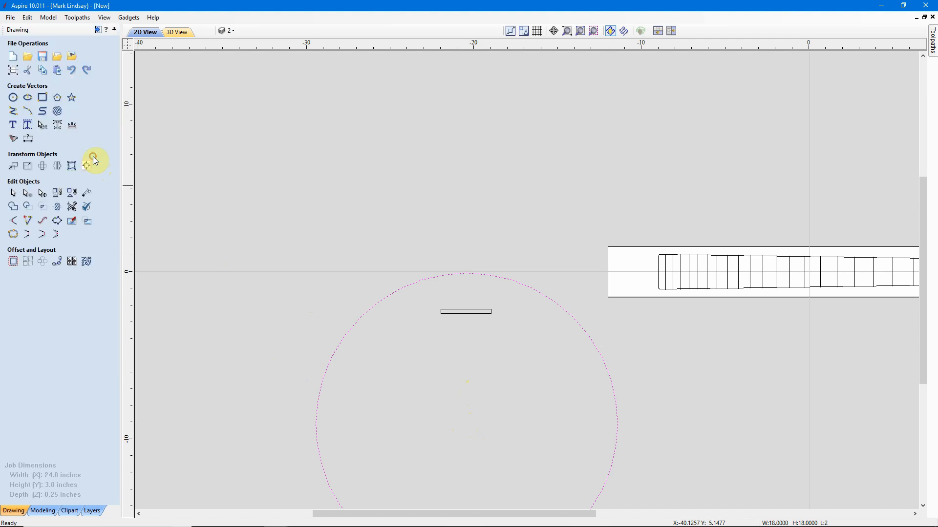
# Move the circle down by its topmost point so that it touches the small rectangle's upper edge
pyautogui.scroll(-3, 420, 293)
pyautogui.scroll(4, 465, 303)
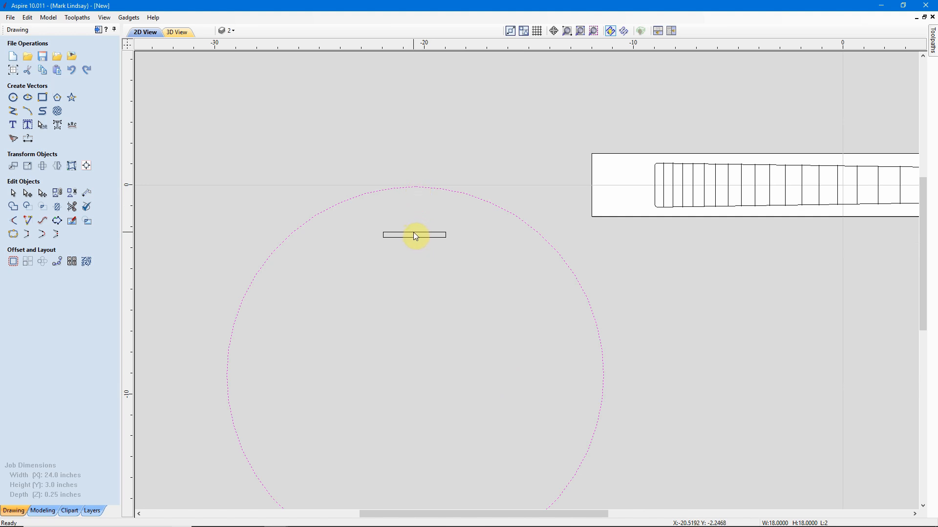
pyautogui.click(471, 198)
pyautogui.click(470, 195)
pyautogui.click(417, 186)
pyautogui.click(416, 187)
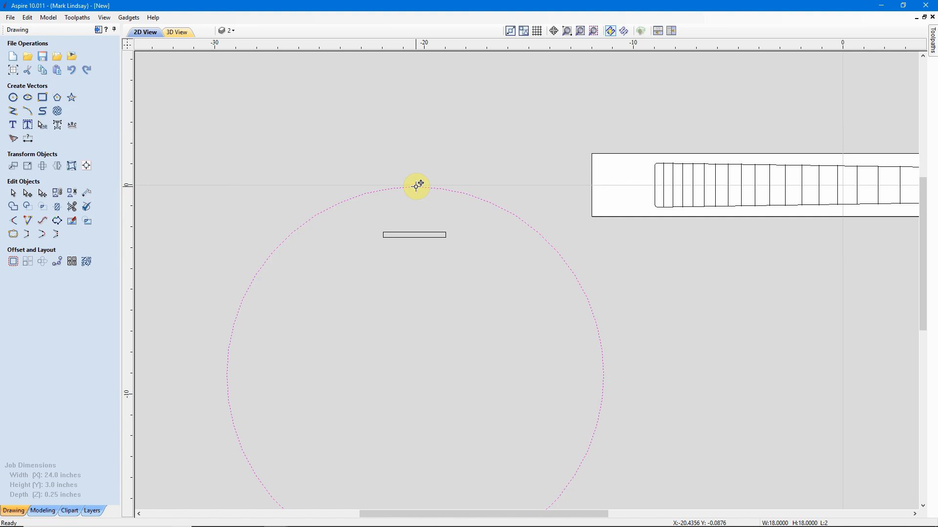
pyautogui.moveTo(416, 187); pyautogui.dragTo(410, 235)
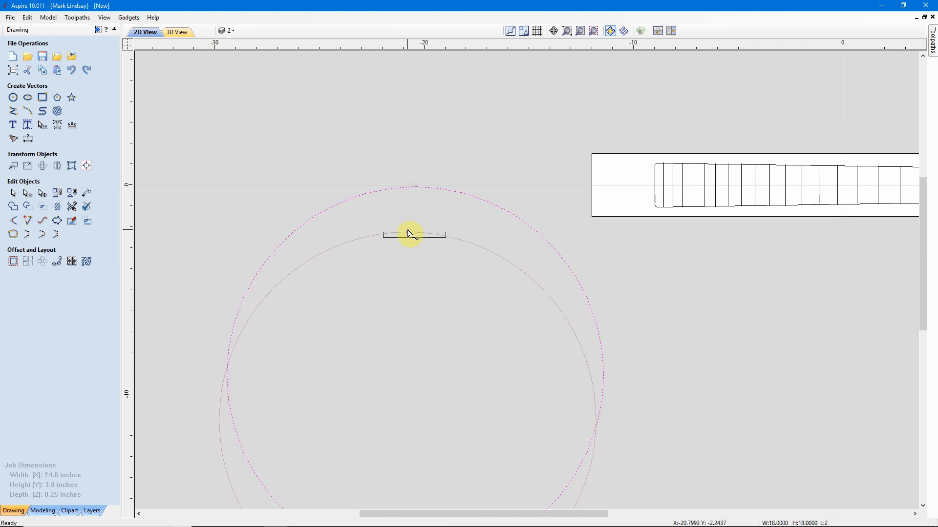
pyautogui.moveTo(410, 235); pyautogui.dragTo(409, 234)
# Slide the circle along the rectangle's upper edge until its topmost point snaps to that edge's midpoint, and clear the selection
pyautogui.scroll(2, 411, 236)
pyautogui.scroll(2, 410, 240)
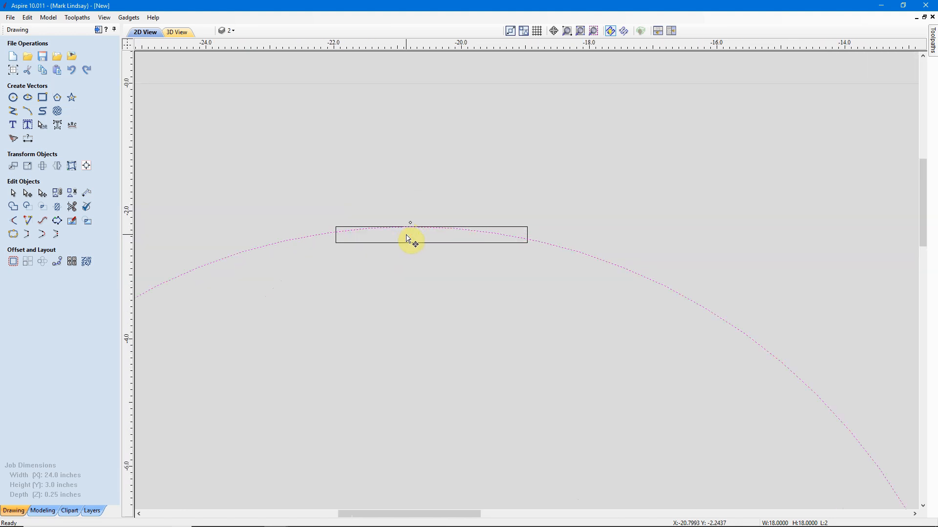
pyautogui.scroll(1, 414, 235)
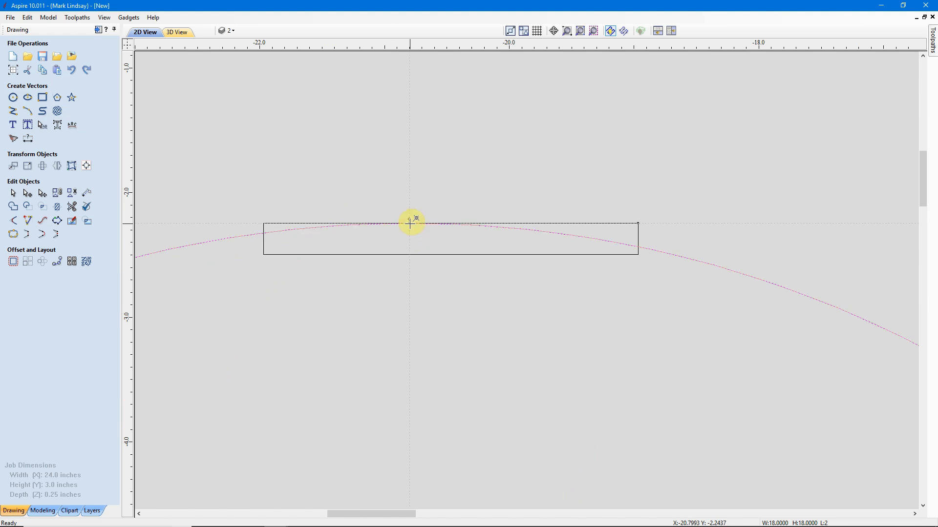
pyautogui.moveTo(423, 228); pyautogui.dragTo(460, 228)
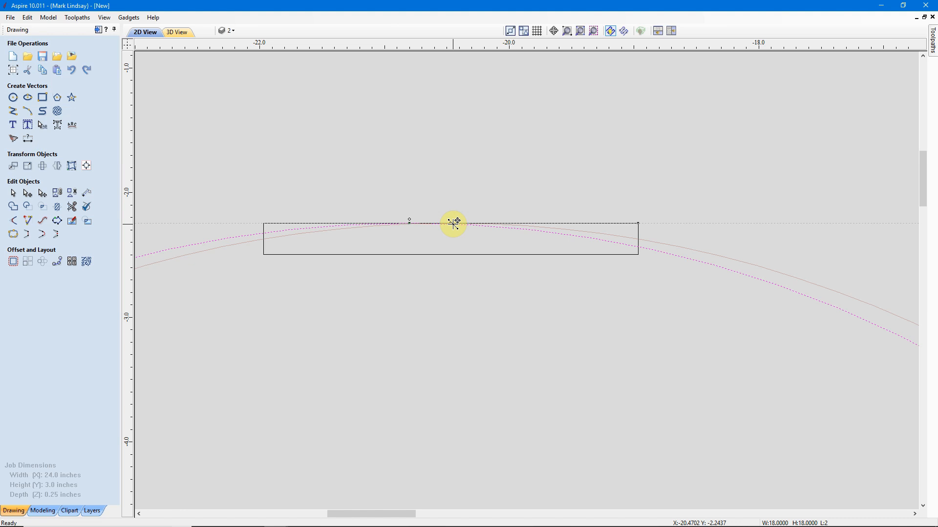
pyautogui.moveTo(453, 224); pyautogui.dragTo(450, 223)
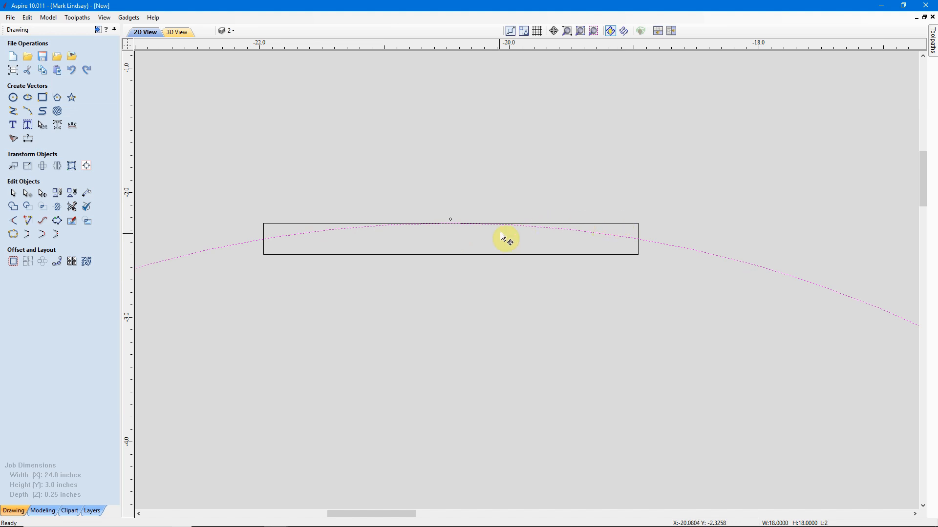
pyautogui.click(489, 323)
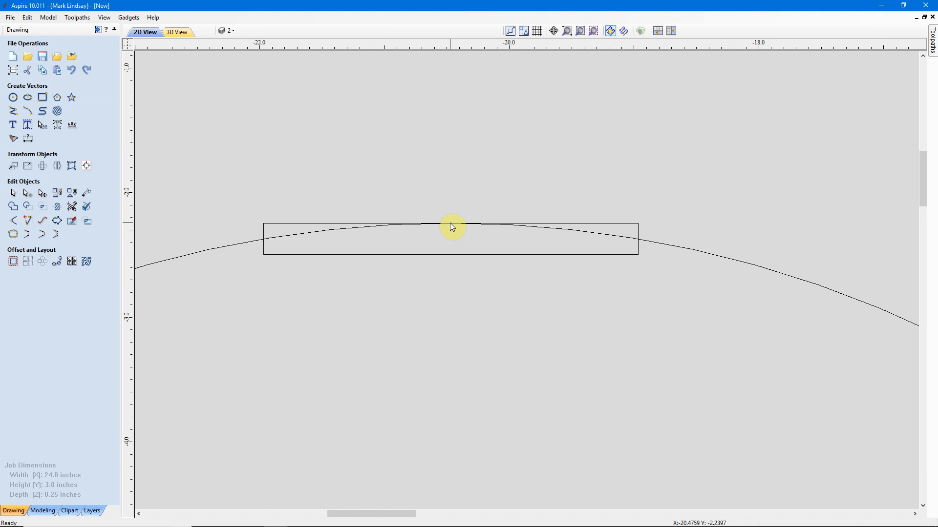
# Trim away the circle outside the small rectangle and the rectangle's two corners above the arc, leaving a closed arched cross-section
pyautogui.scroll(-1, 420, 251)
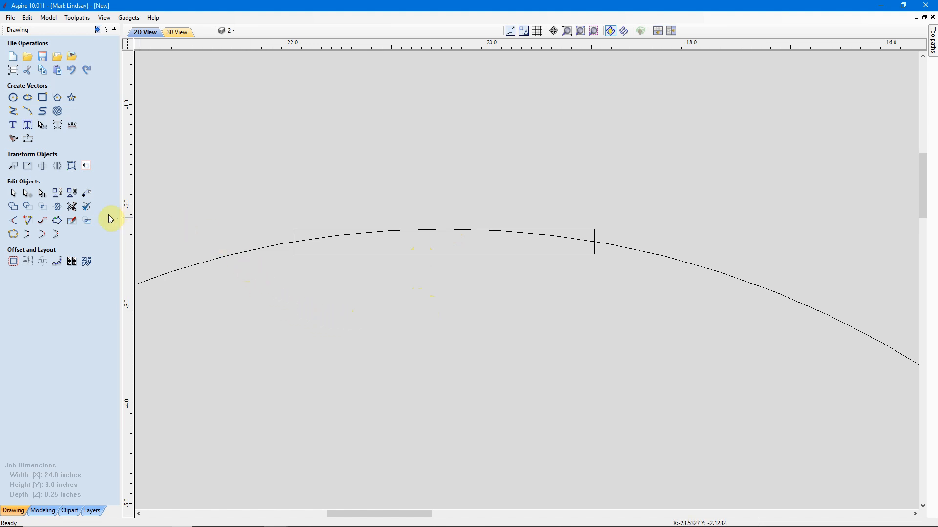
pyautogui.click(72, 207)
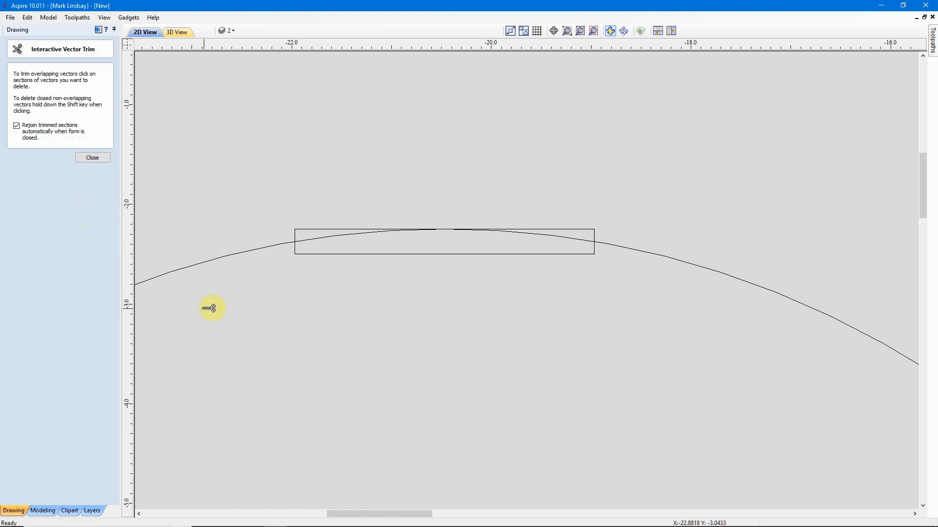
pyautogui.click(217, 263)
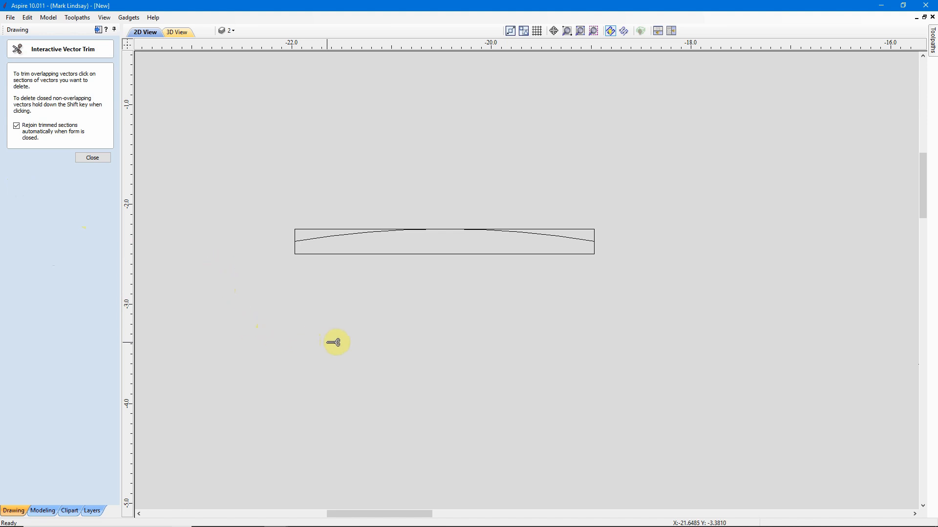
pyautogui.scroll(1, 508, 307)
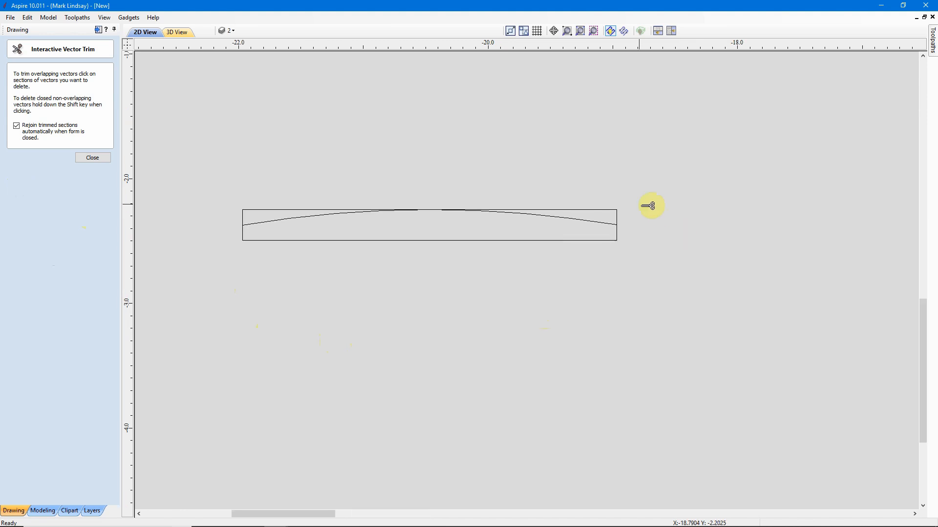
pyautogui.click(608, 211)
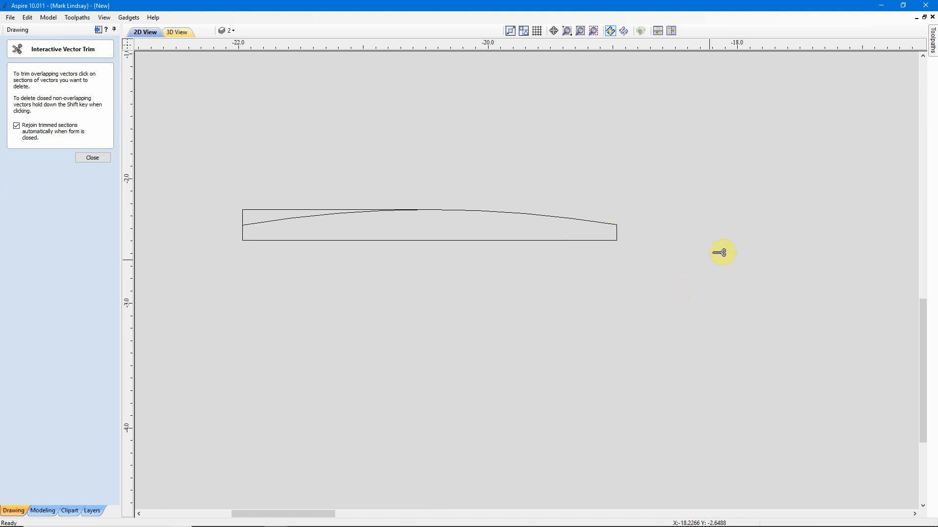
pyautogui.click(252, 210)
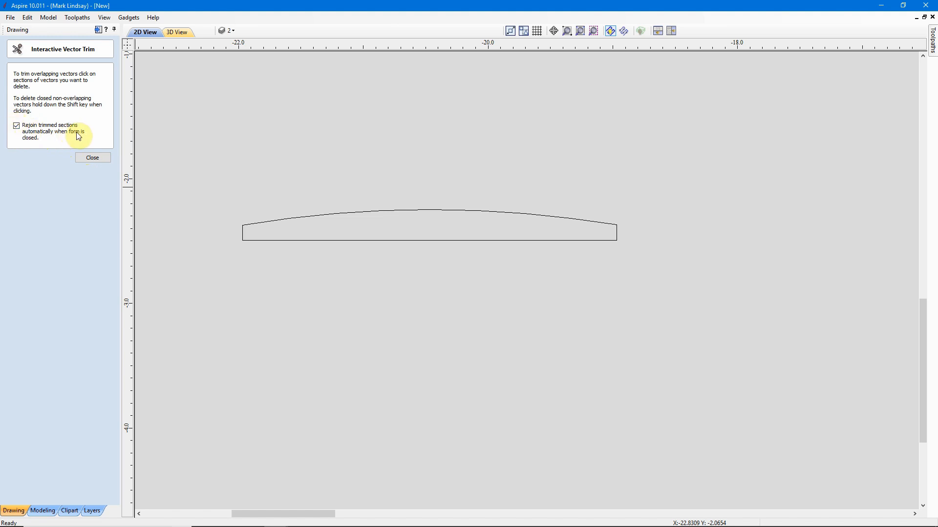
pyautogui.click(98, 159)
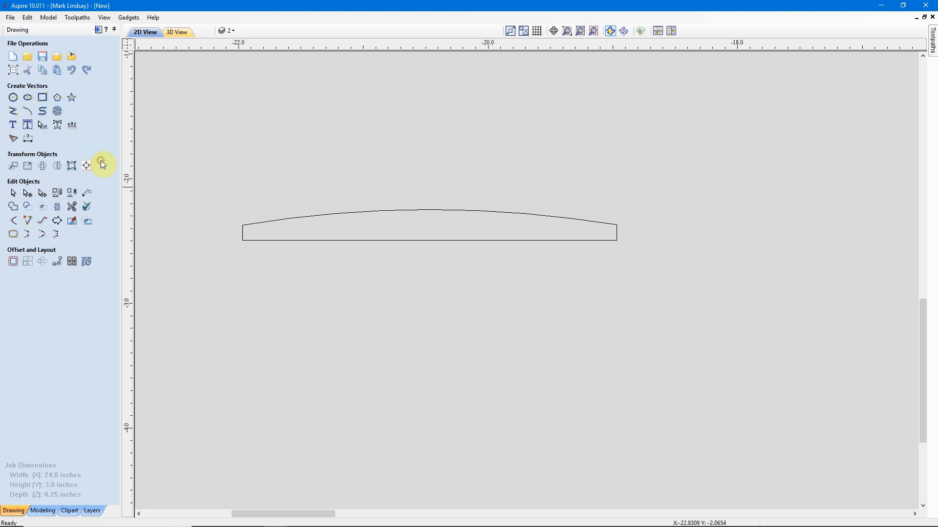
# Delete the straight bottom span of the arched cross-section in node editing, then deselect the open profile
pyautogui.click(288, 240)
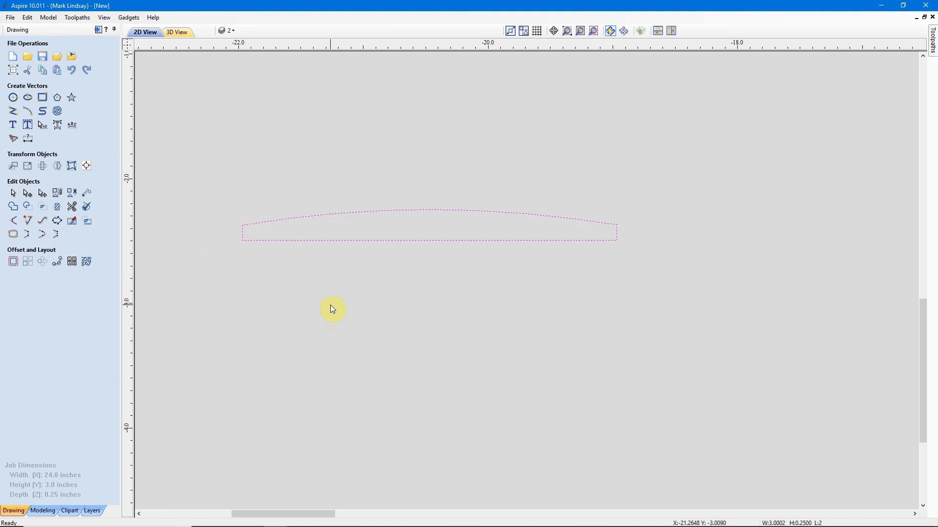
pyautogui.moveTo(402, 268); pyautogui.dragTo(366, 367, button='middle')
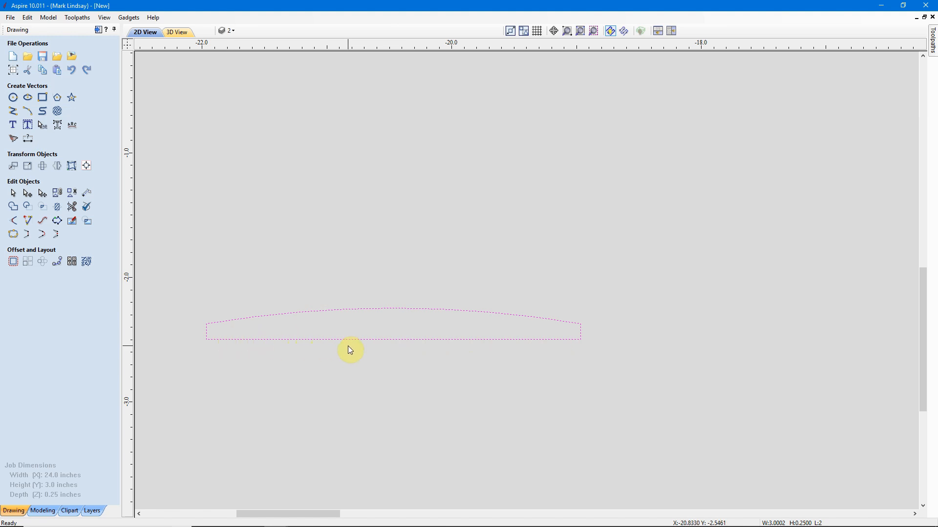
pyautogui.press('n')
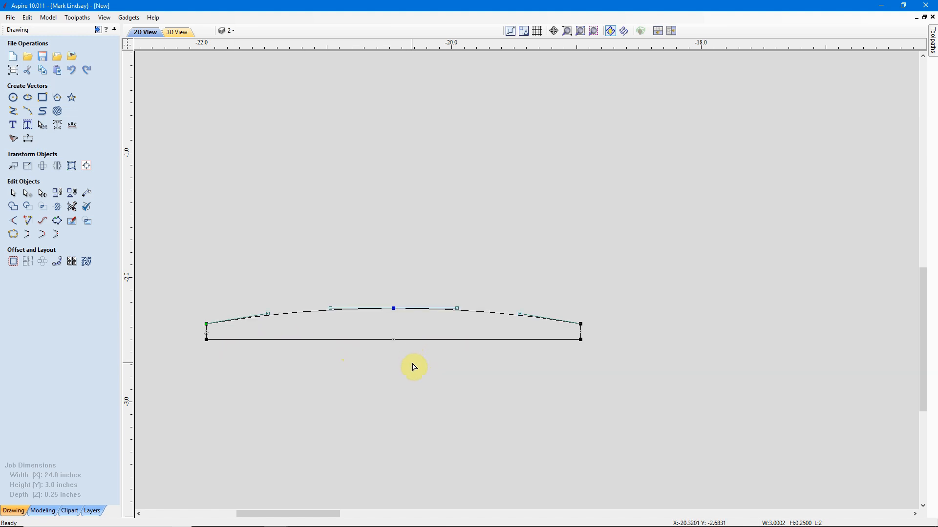
pyautogui.rightClick(437, 343)
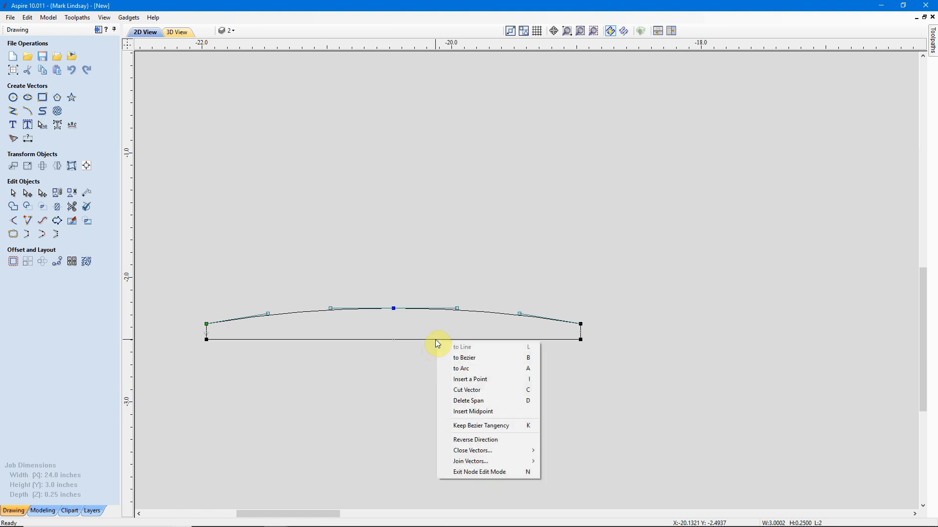
pyautogui.click(470, 402)
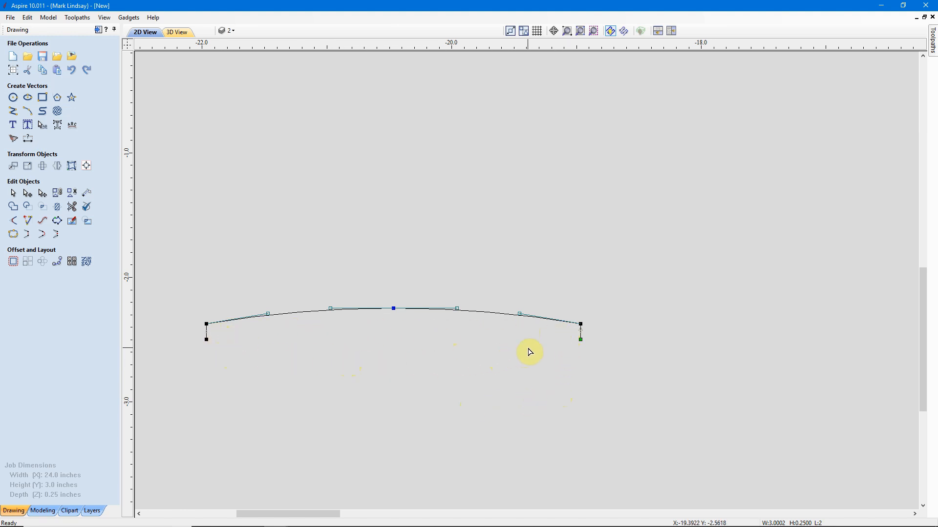
pyautogui.click(423, 372)
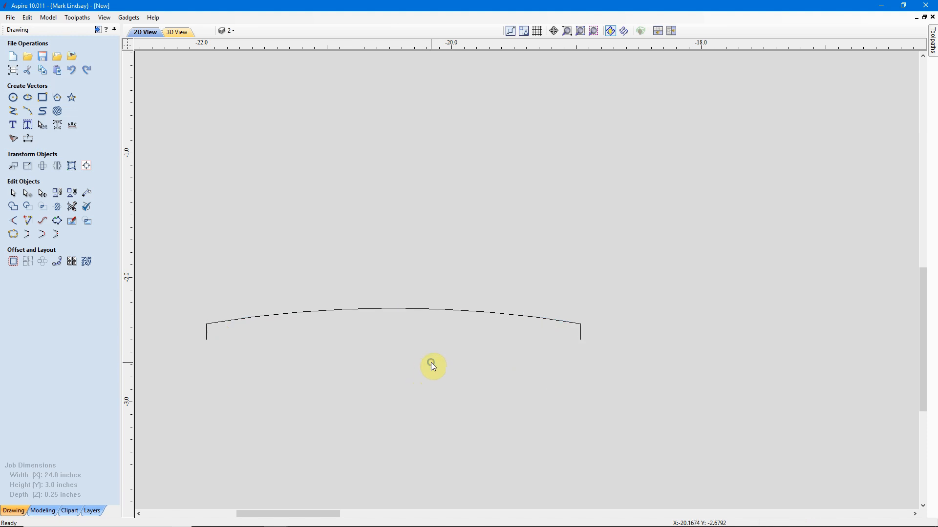
# Move the open arched profile next to the material's end at the fretboard's wide side, centred at about X -14, and deselect it
pyautogui.scroll(-5, 433, 367)
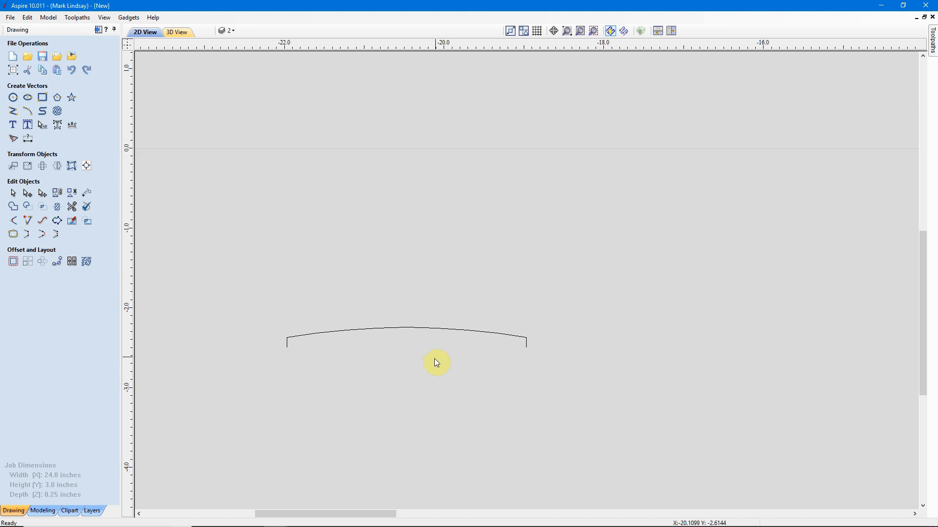
pyautogui.scroll(-2, 419, 345)
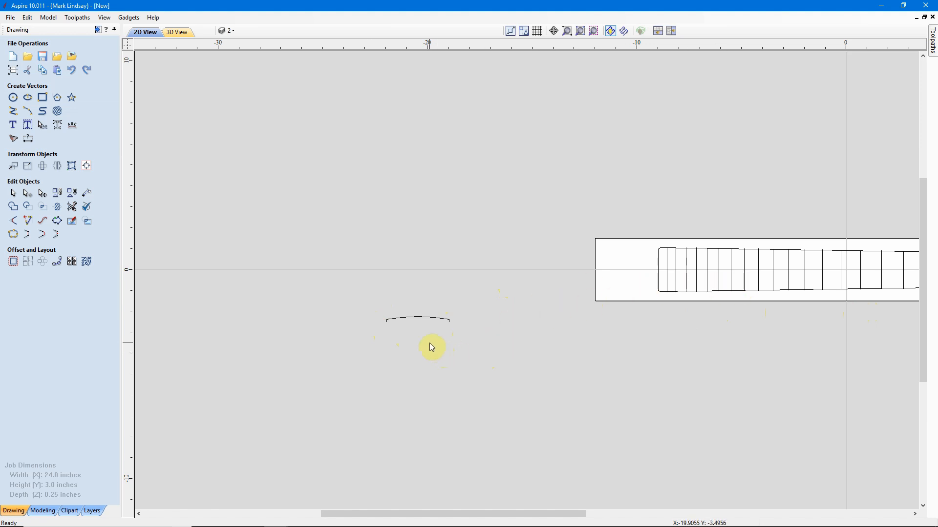
pyautogui.moveTo(460, 301); pyautogui.dragTo(330, 357)
pyautogui.click(425, 317)
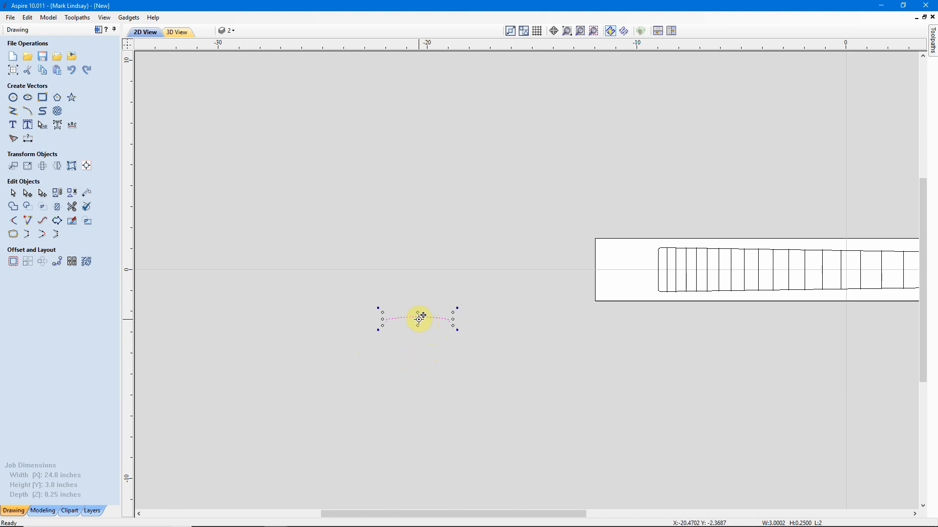
pyautogui.moveTo(421, 318); pyautogui.dragTo(552, 259)
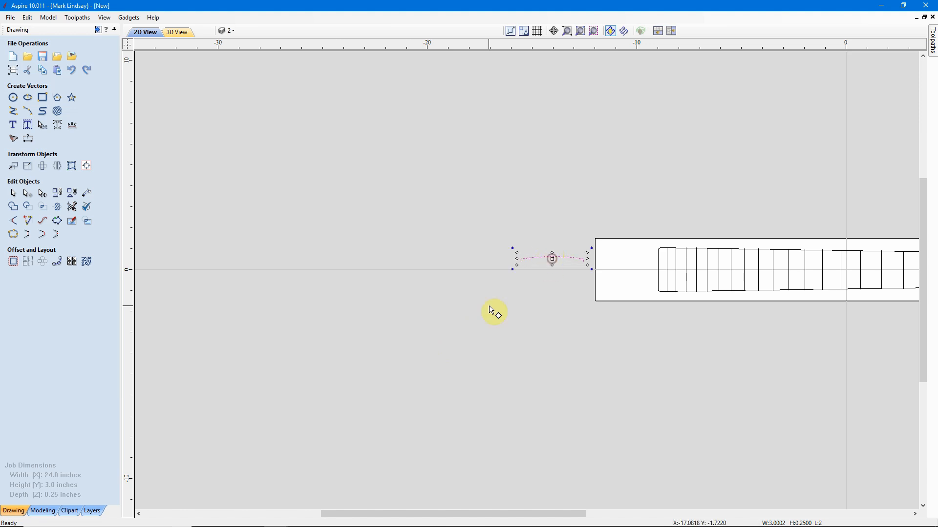
pyautogui.scroll(-2, 330, 313)
pyautogui.click(533, 346)
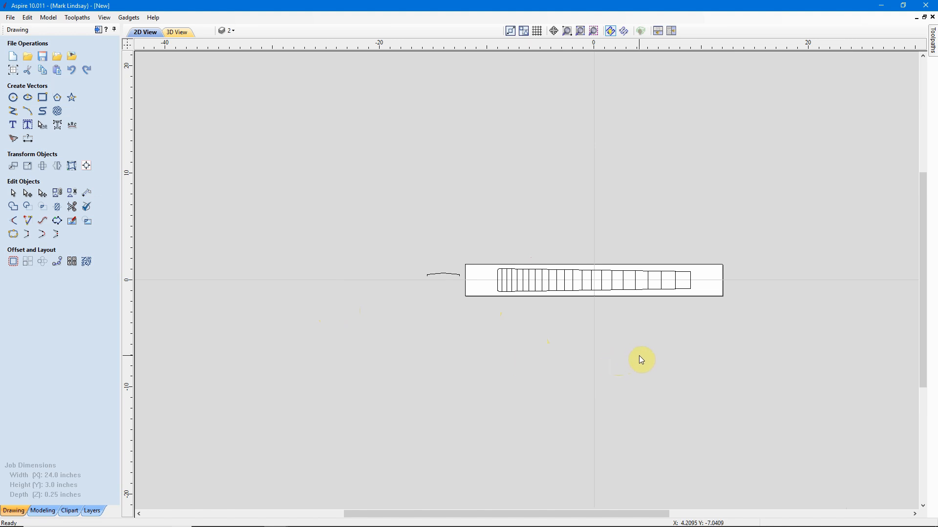
# Start a Moulding toolpath with the 20-inch line as drive rail and the arched vector as profile, and reverse the rail's direction
pyautogui.click(593, 30)
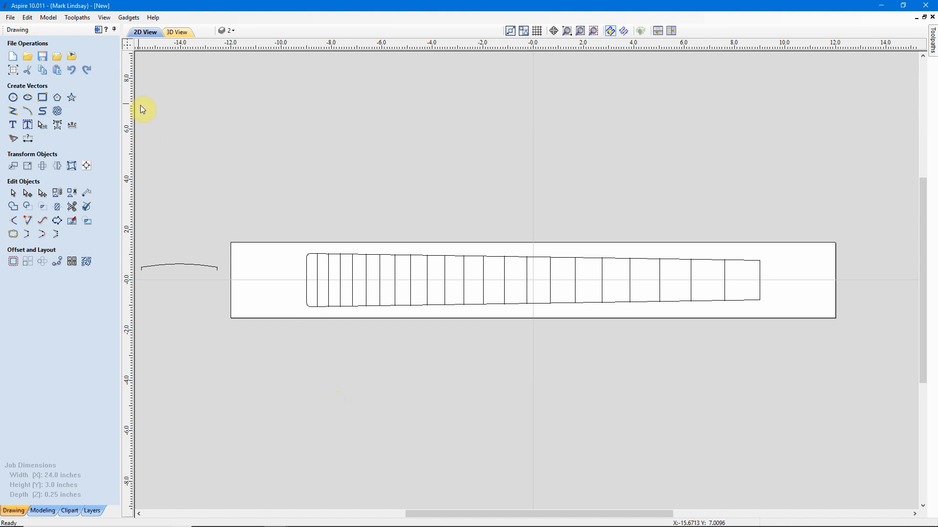
pyautogui.click(98, 30)
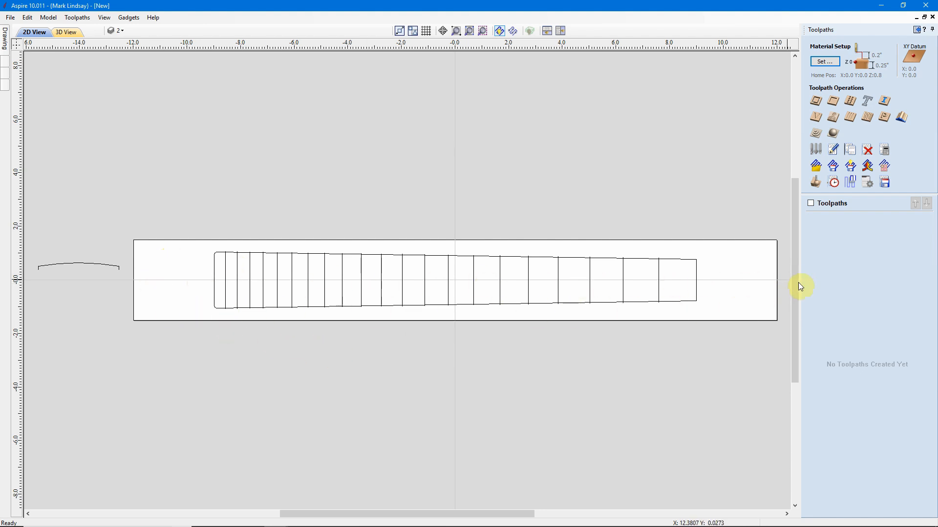
pyautogui.click(384, 319)
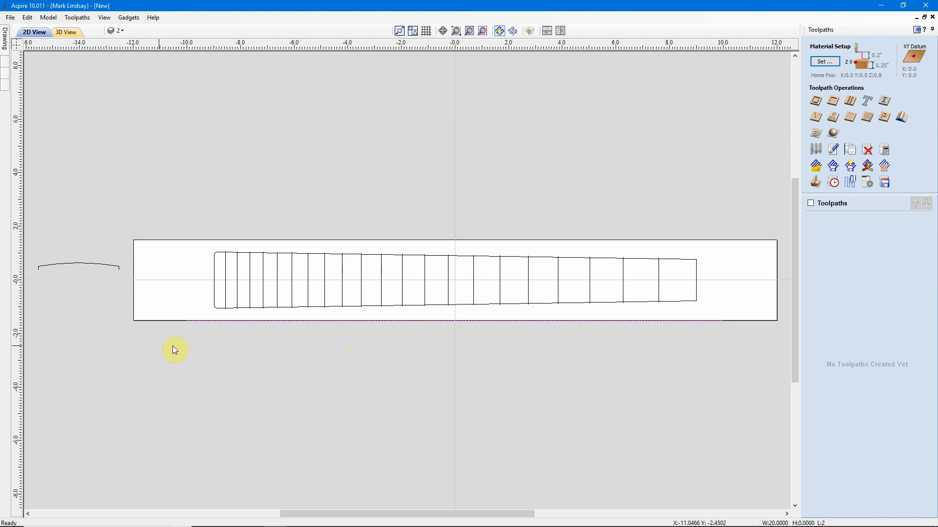
pyautogui.keyDown('shift'); pyautogui.moveTo(84, 284); pyautogui.dragTo(85, 284); pyautogui.keyUp('shift')
pyautogui.click(901, 126)
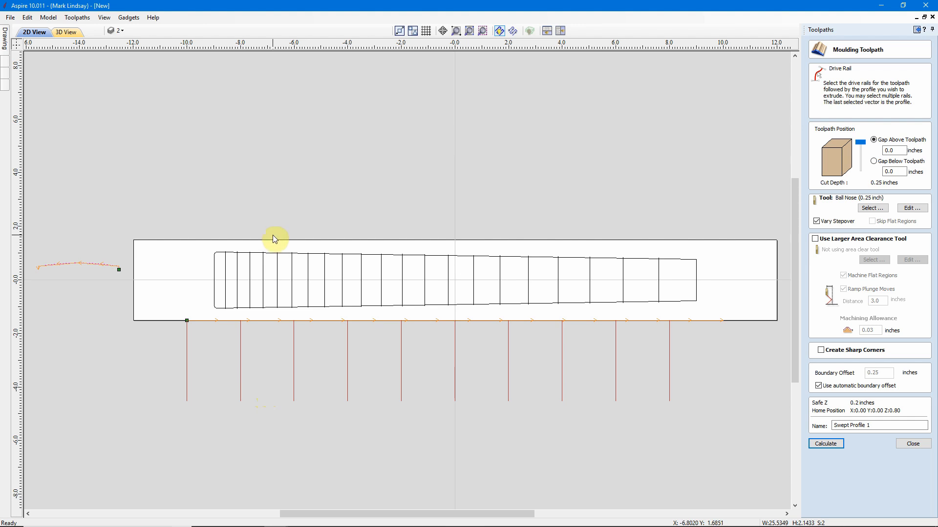
pyautogui.rightClick(269, 325)
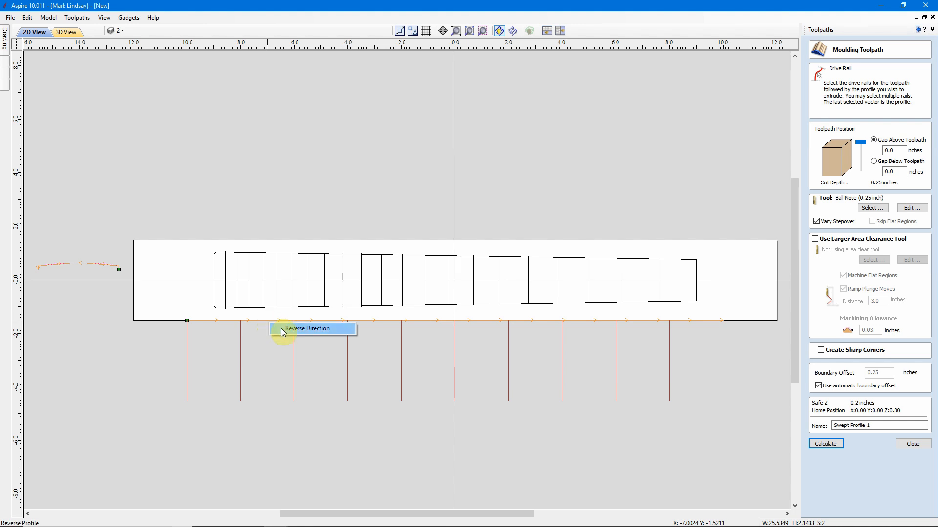
pyautogui.click(308, 329)
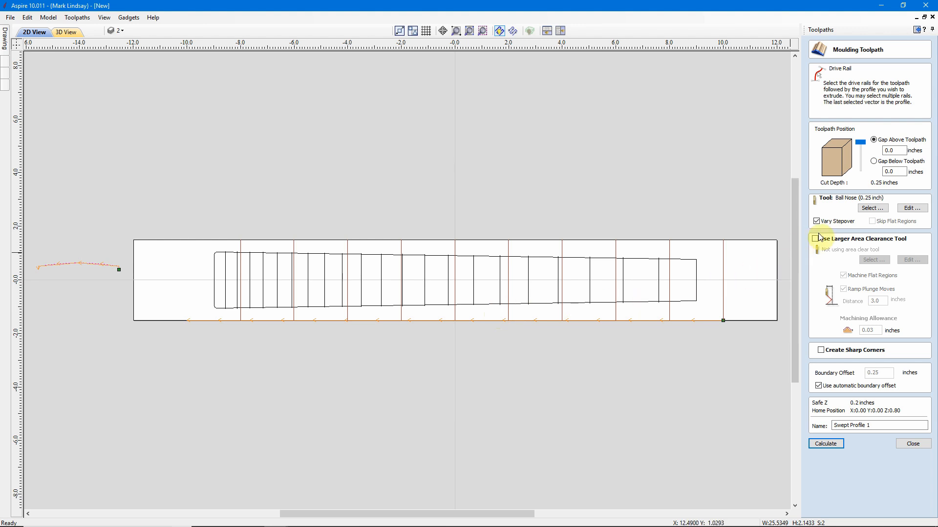
# Choose the Ball Nose (0.25 inch) from the tool database for the moulding toolpath
pyautogui.click(862, 210)
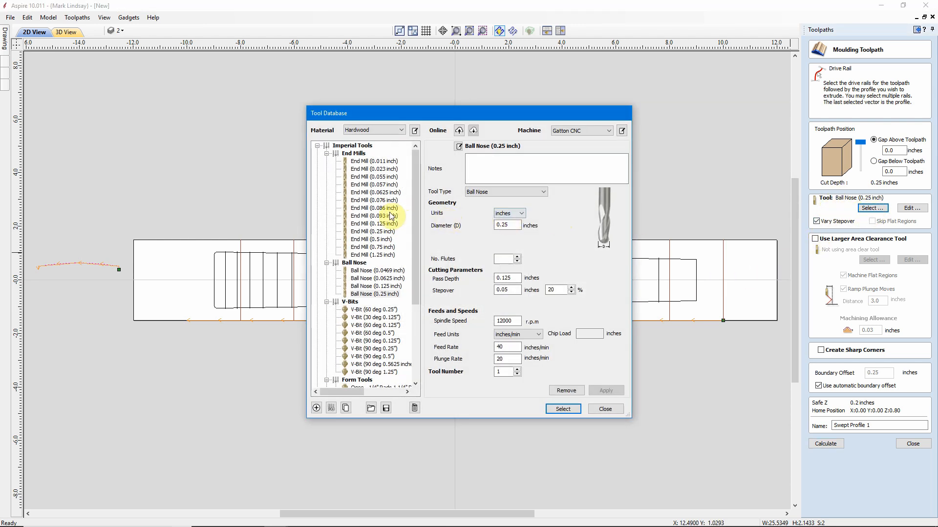
pyautogui.click(388, 294)
pyautogui.click(562, 409)
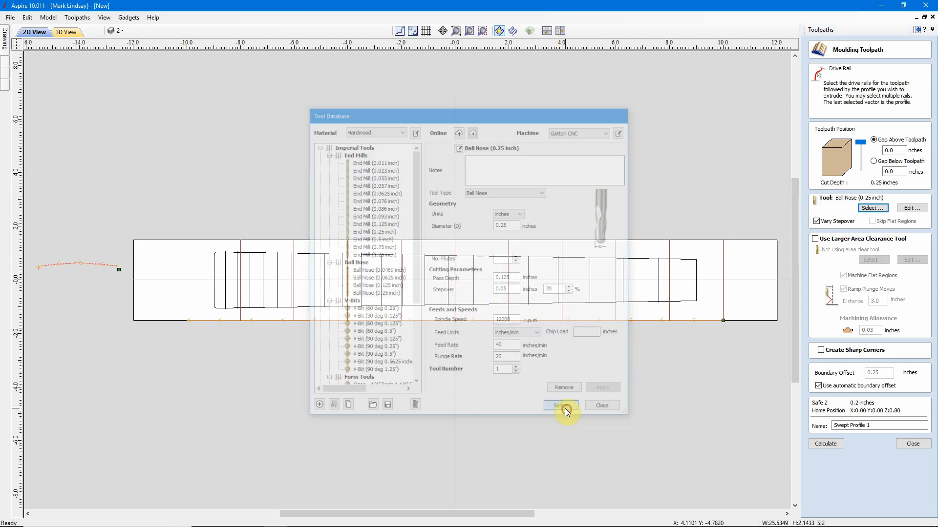
# Edit the ball nose tool to an 8% stepover, a feed rate of 100 inches/min and a plunge rate of 40 inches/min
pyautogui.click(911, 209)
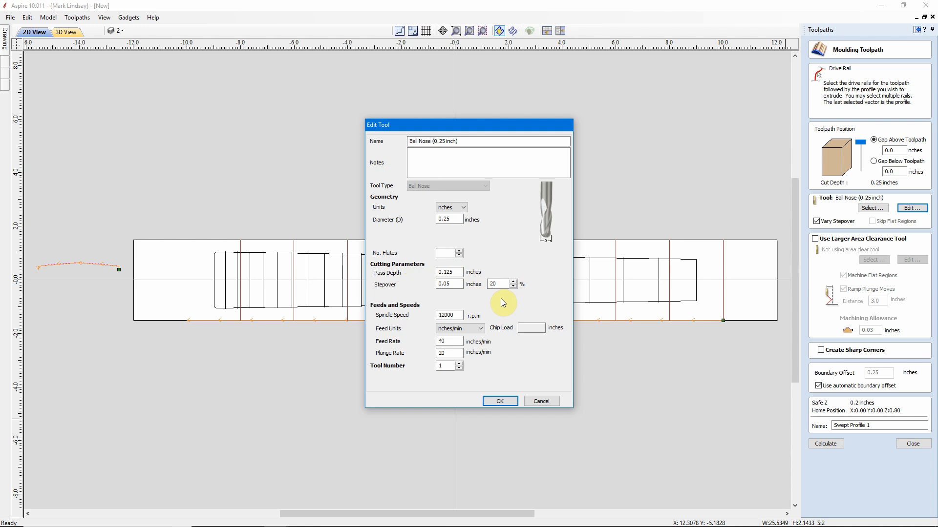
pyautogui.moveTo(504, 284); pyautogui.dragTo(482, 285)
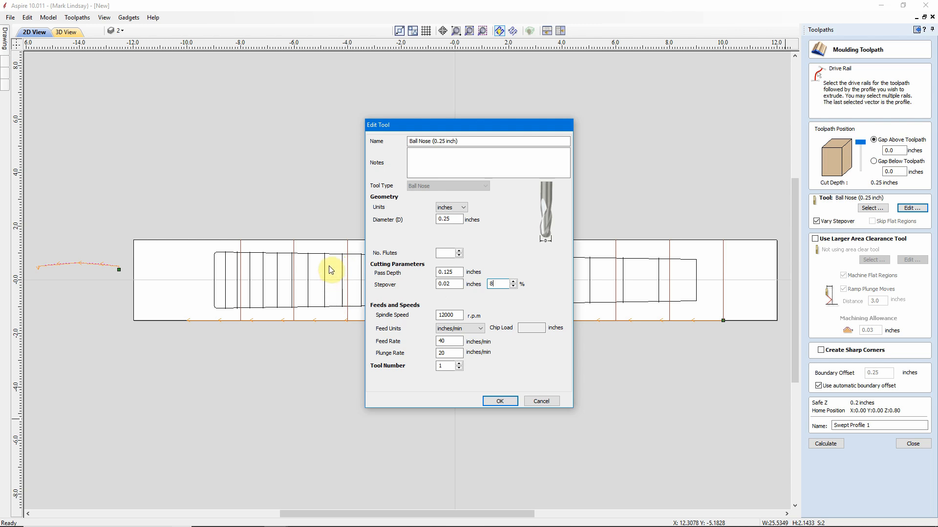
pyautogui.click(448, 341)
pyautogui.moveTo(449, 341); pyautogui.dragTo(426, 345)
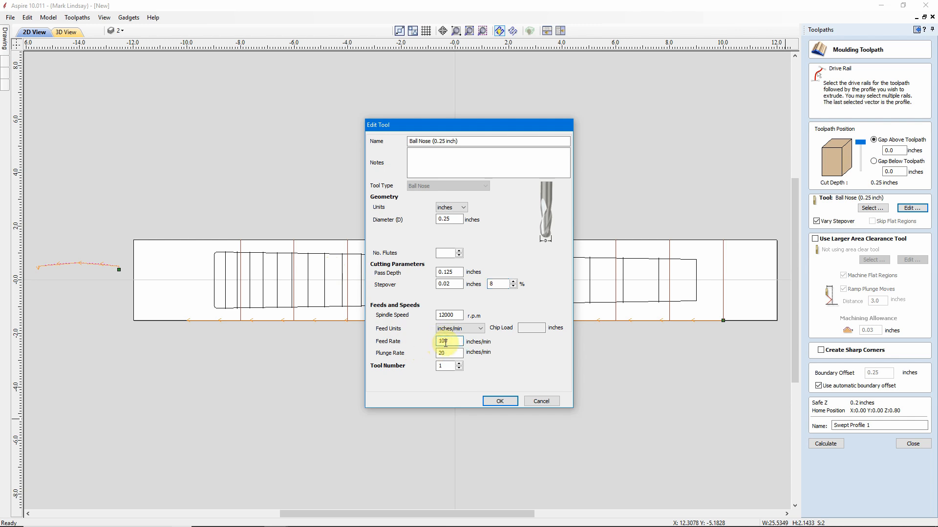
pyautogui.moveTo(442, 352); pyautogui.dragTo(427, 351)
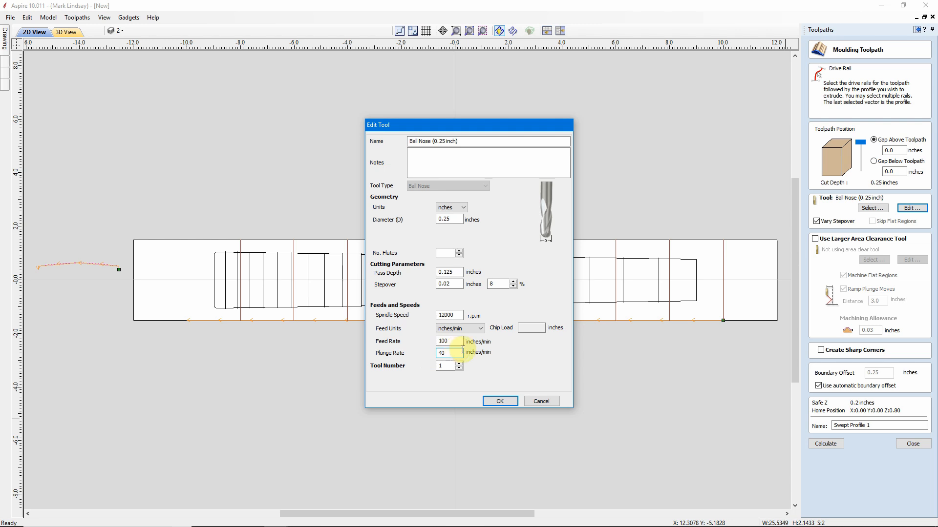
pyautogui.click(501, 402)
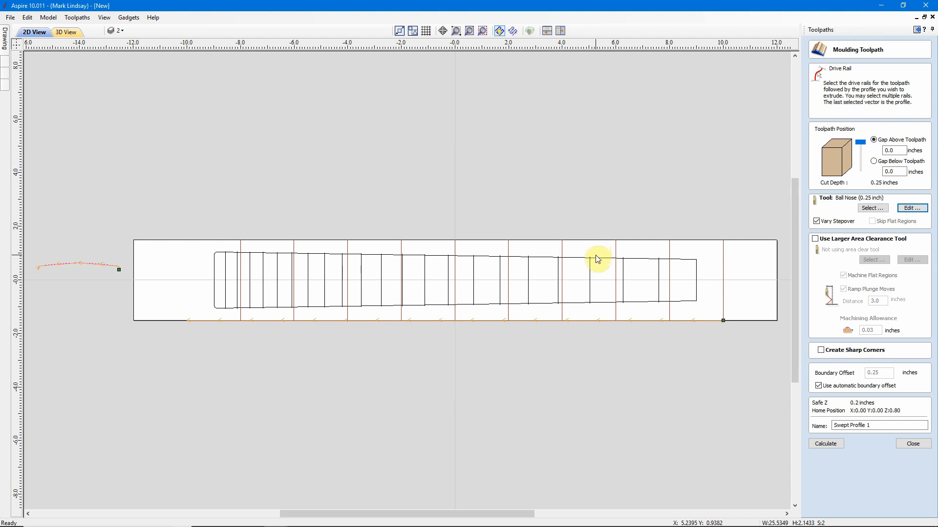
# Name the moulding toolpath "Fretboard Radius" and calculate it
pyautogui.click(881, 426)
pyautogui.moveTo(881, 426); pyautogui.dragTo(824, 426)
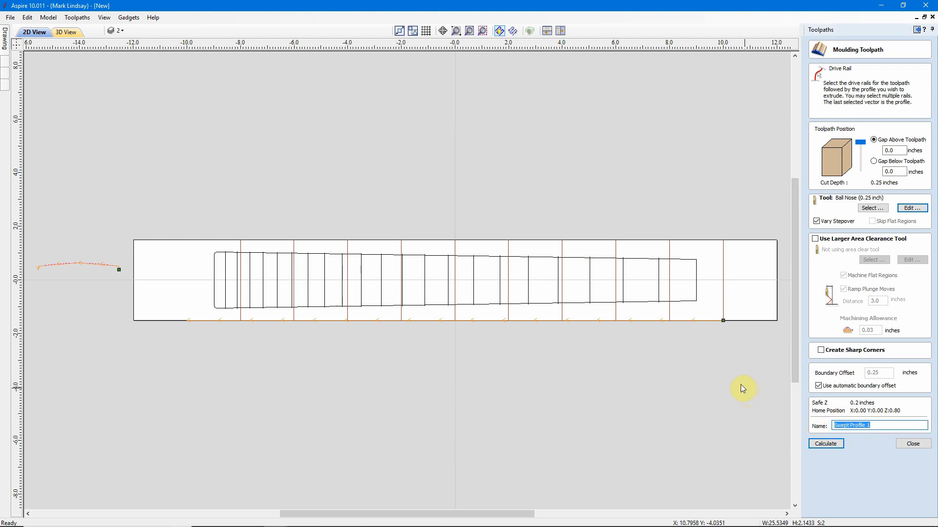
pyautogui.write('Fretboard Radius')
pyautogui.click(822, 447)
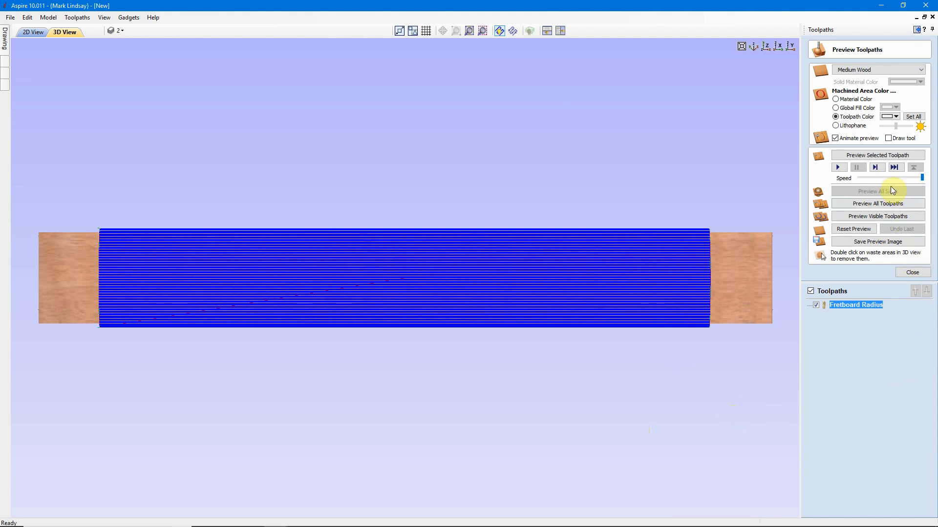
# Preview the Fretboard Radius toolpath and examine the curved surface at an angle in 3D
pyautogui.click(893, 155)
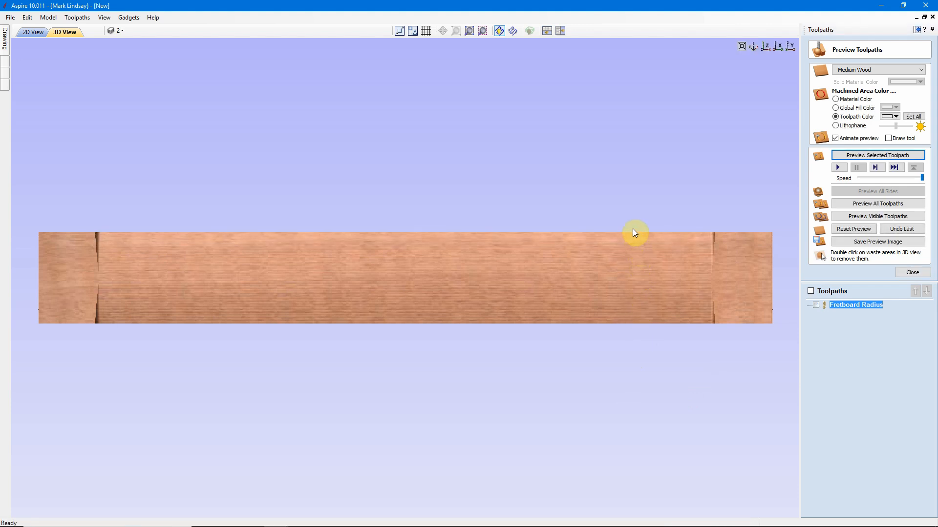
pyautogui.moveTo(321, 365); pyautogui.dragTo(555, 228)
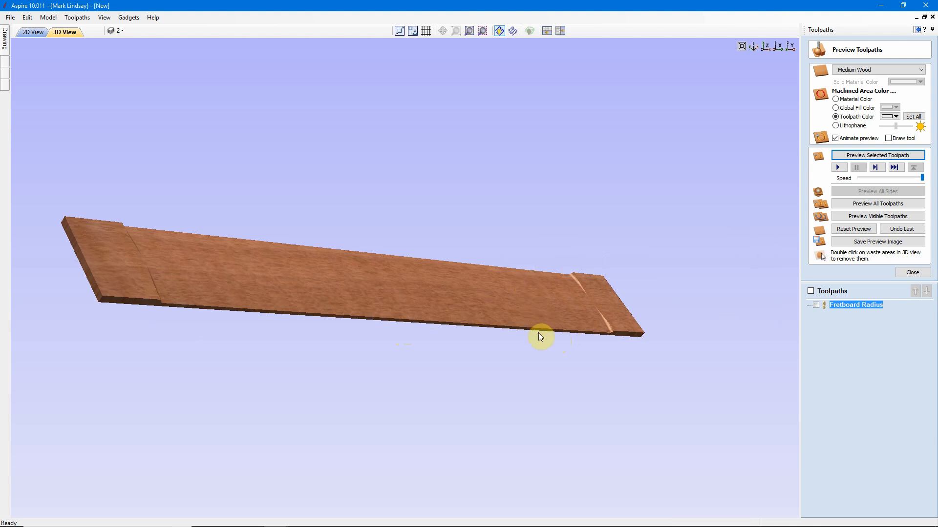
# Start a 2D profile toolpath on all the fret slot lines, with a 0.02-inch cut depth and machining on the vectors
pyautogui.click(766, 48)
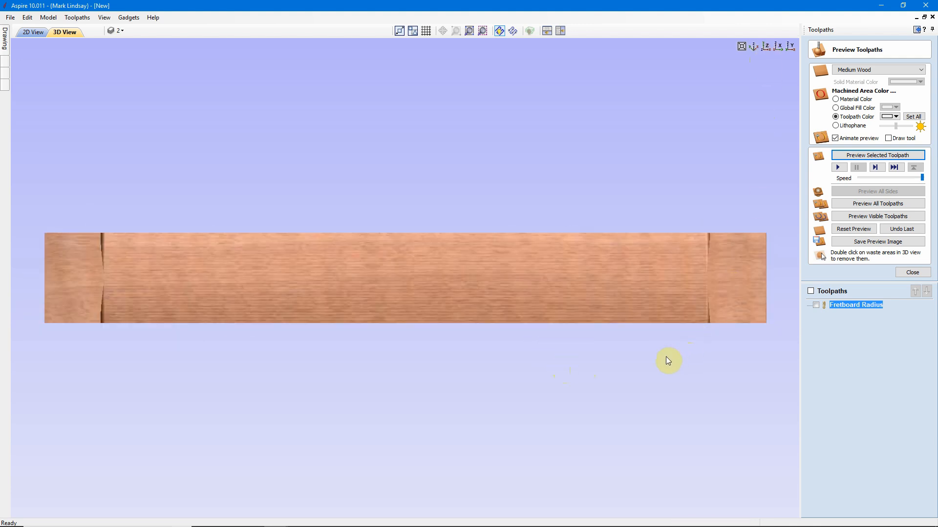
pyautogui.click(910, 271)
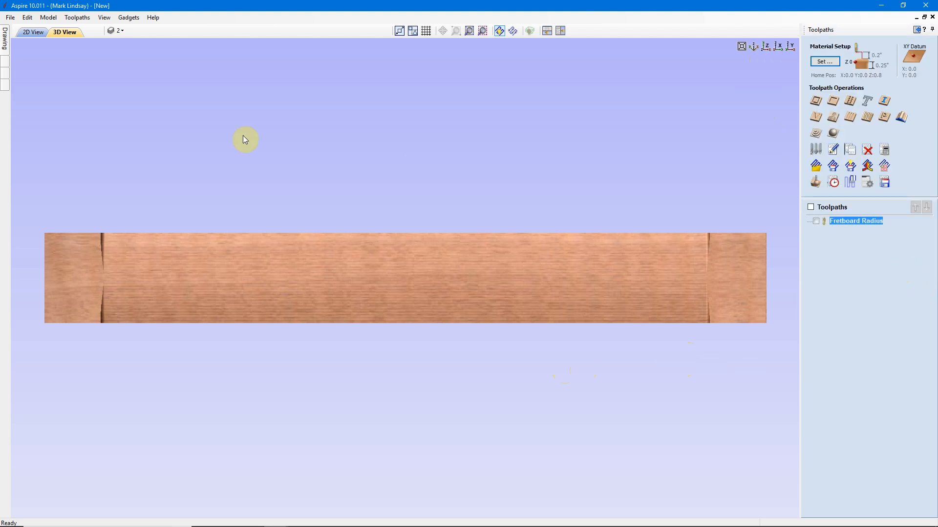
pyautogui.click(39, 34)
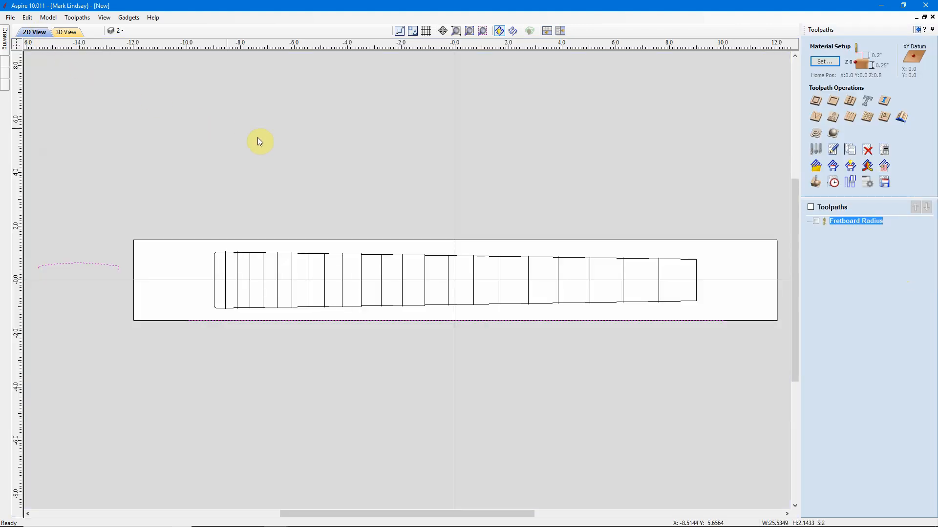
pyautogui.click(412, 189)
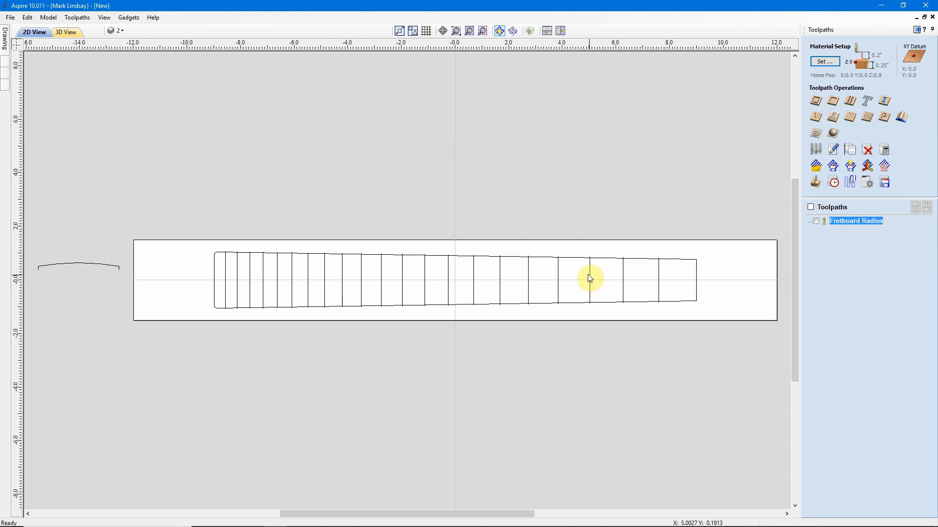
pyautogui.moveTo(670, 270)
pyautogui.mouseDown()
pyautogui.moveTo(599, 291)
pyautogui.moveTo(218, 288)
pyautogui.mouseUp()
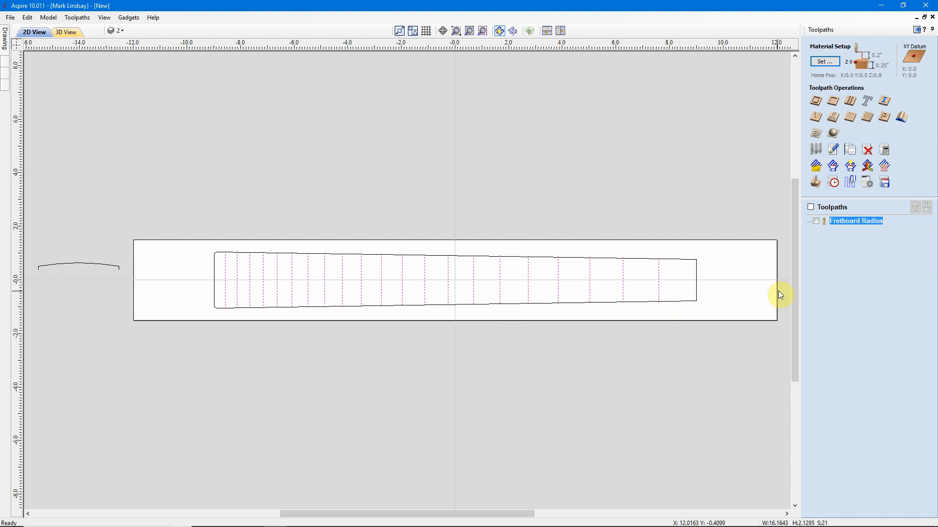
pyautogui.click(814, 103)
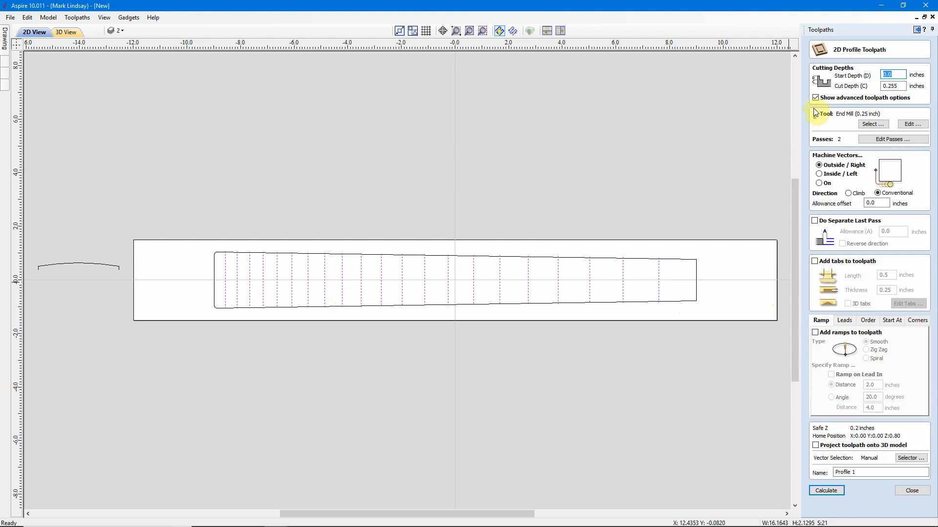
pyautogui.moveTo(900, 86); pyautogui.dragTo(874, 86)
pyautogui.write('.02')
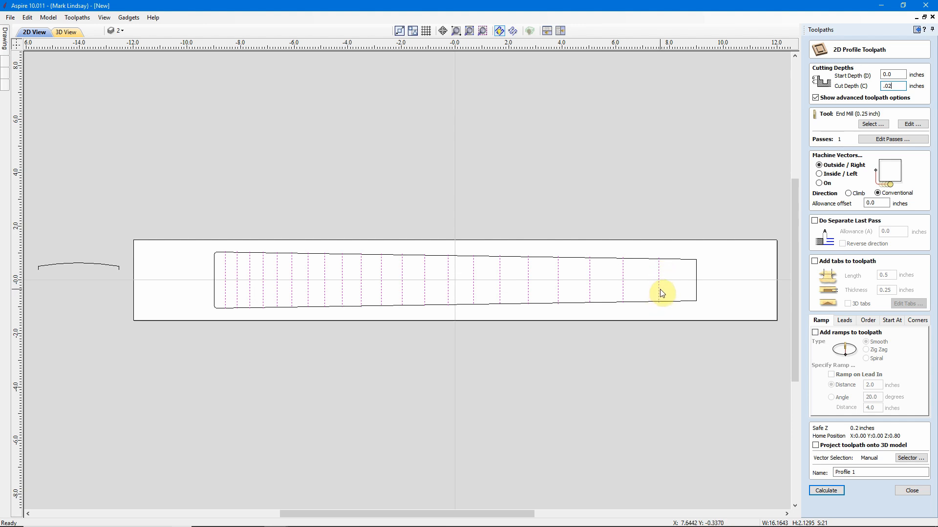
pyautogui.click(819, 183)
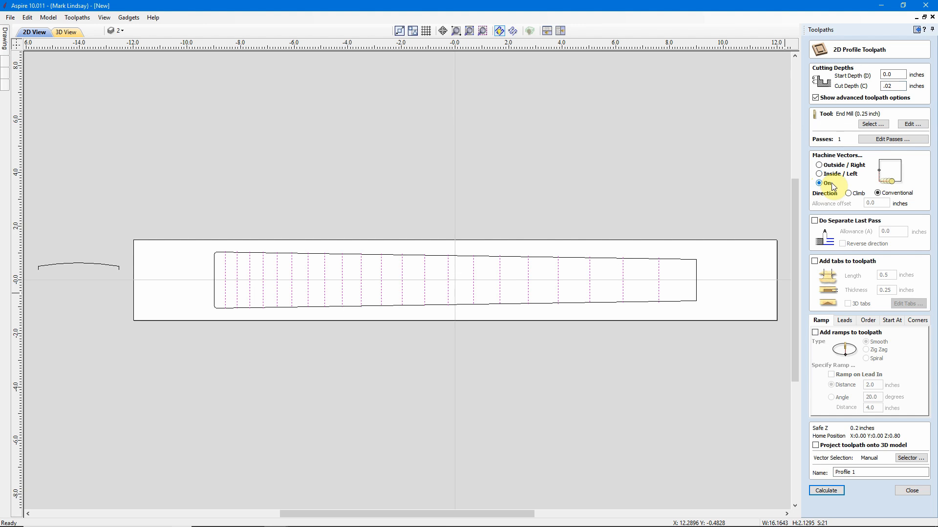
# Choose the V-Bit (30 deg 0.125") from the tool database for the fret slot toolpath
pyautogui.click(872, 126)
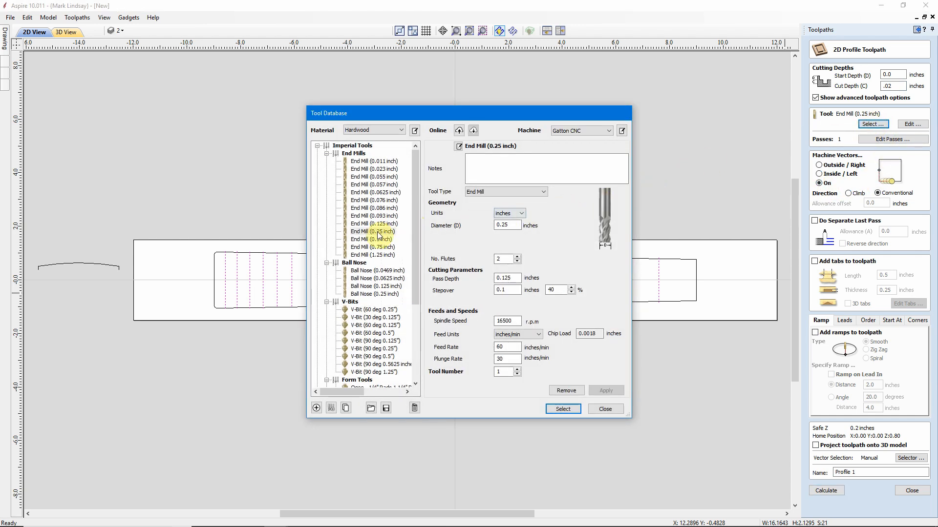
pyautogui.click(378, 318)
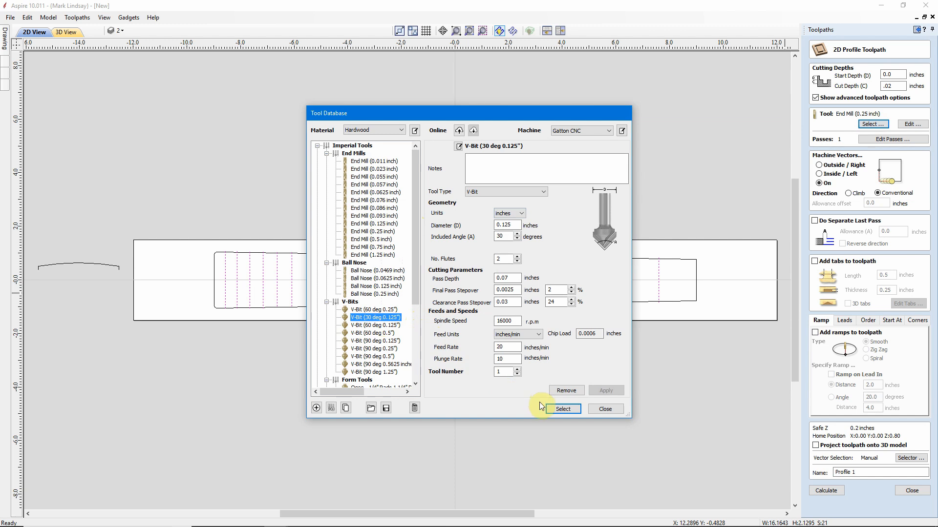
pyautogui.click(563, 410)
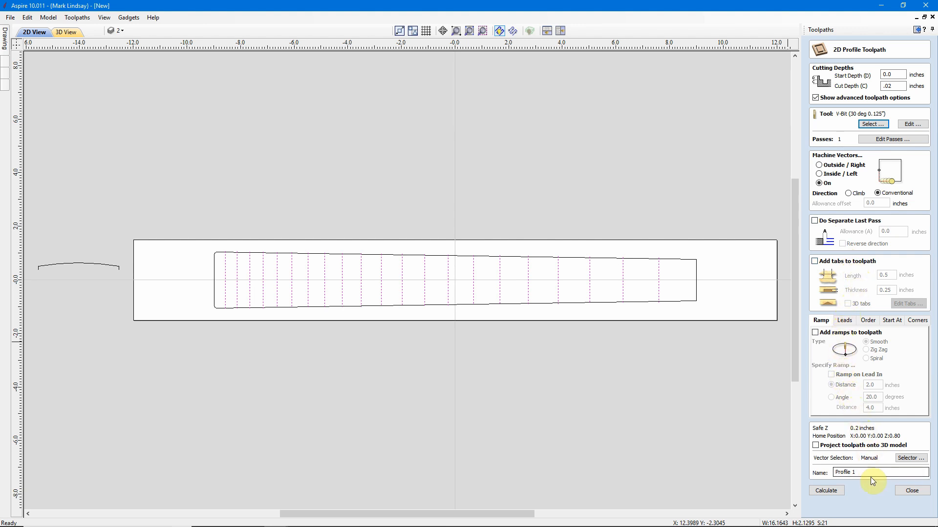
# Name the profile toolpath "Fret Slots" and calculate it
pyautogui.moveTo(869, 472); pyautogui.dragTo(816, 473)
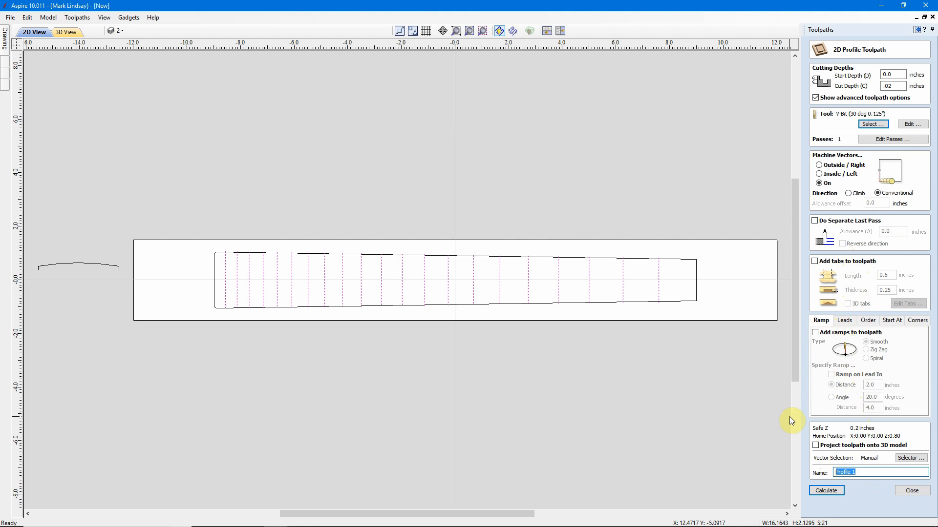
pyautogui.write('Fret Slots')
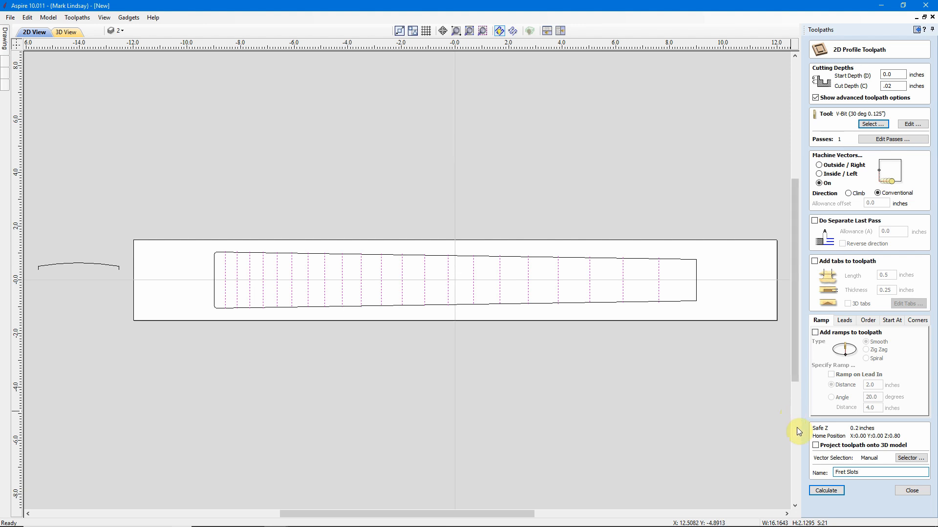
pyautogui.click(825, 490)
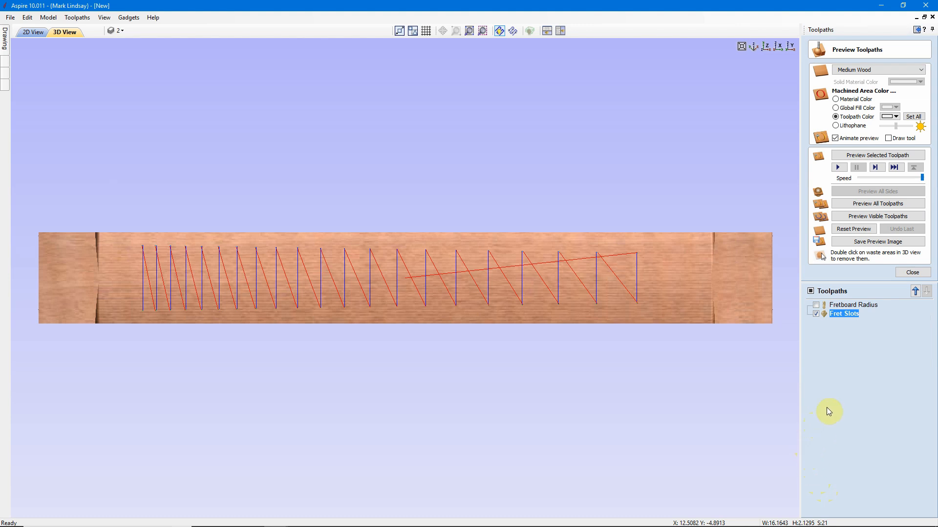
# Preview the Fret Slots toolpath and examine the slots up close, at an angle and from above in 3D
pyautogui.click(879, 156)
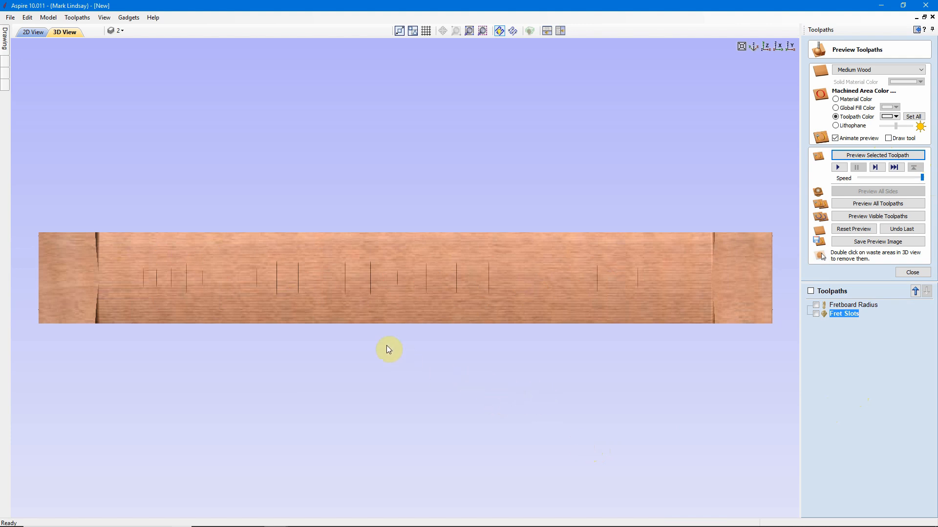
pyautogui.scroll(2, 365, 290)
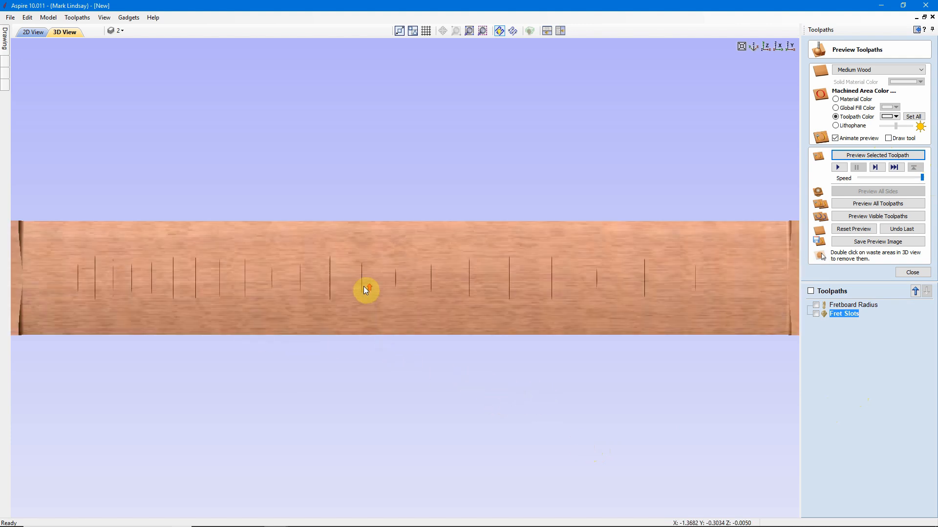
pyautogui.scroll(2, 363, 286)
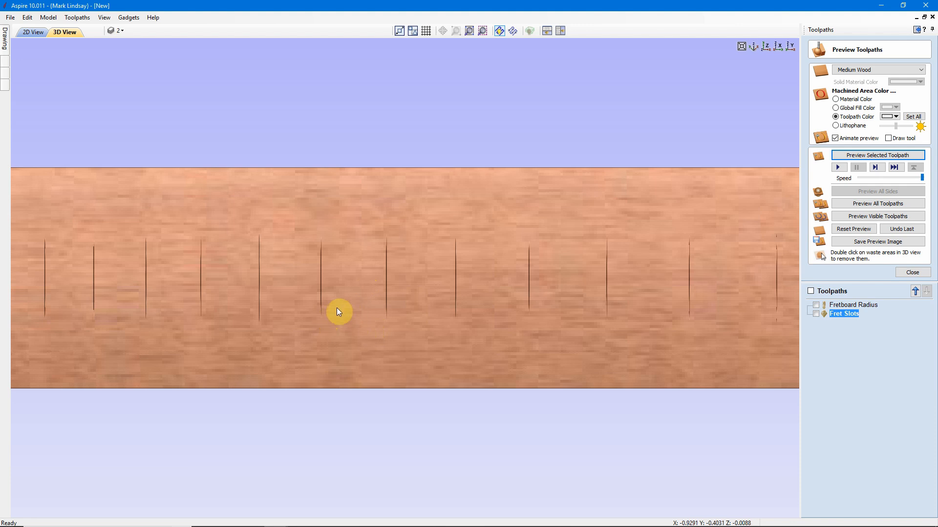
pyautogui.moveTo(337, 311); pyautogui.dragTo(494, 282)
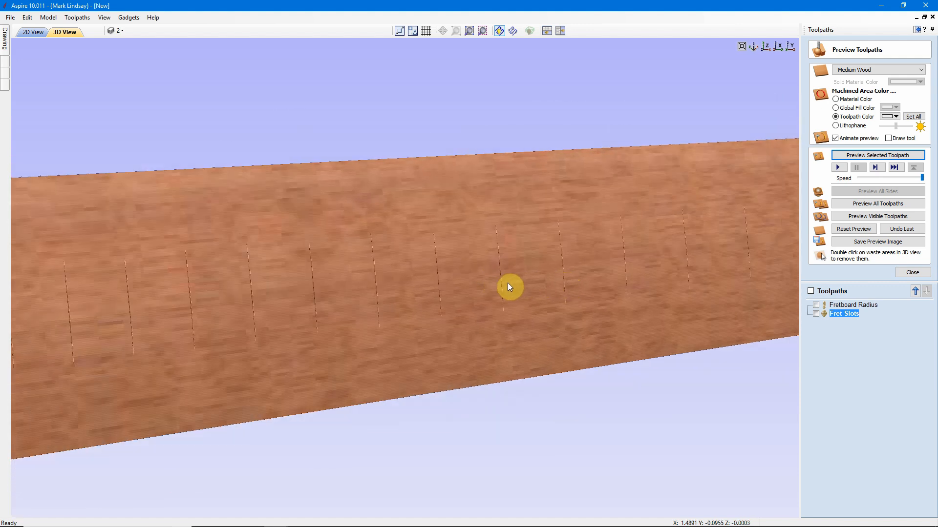
pyautogui.scroll(-3, 467, 290)
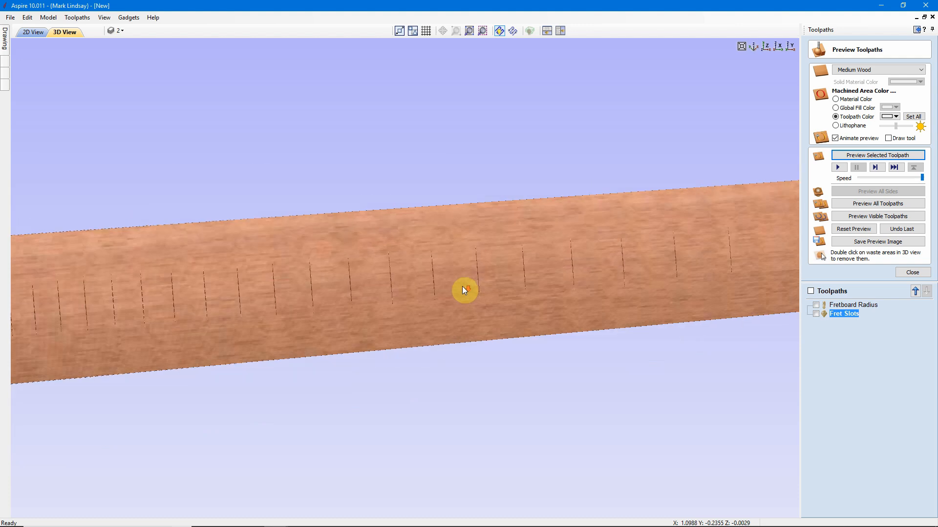
pyautogui.scroll(-3, 466, 288)
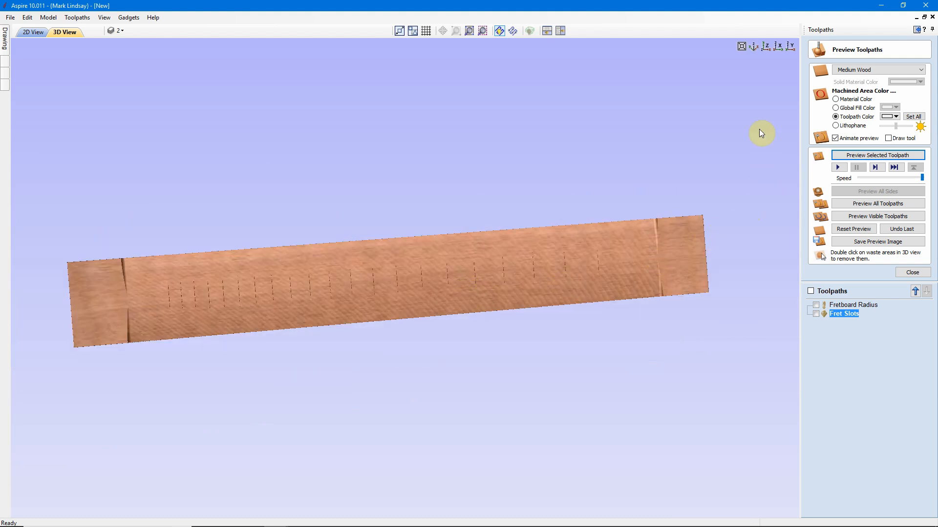
pyautogui.click(765, 47)
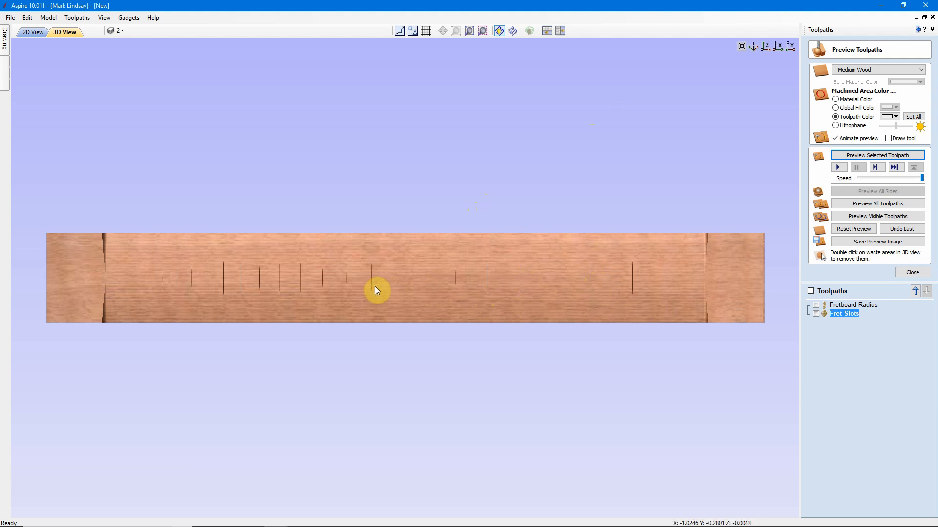
pyautogui.click(913, 274)
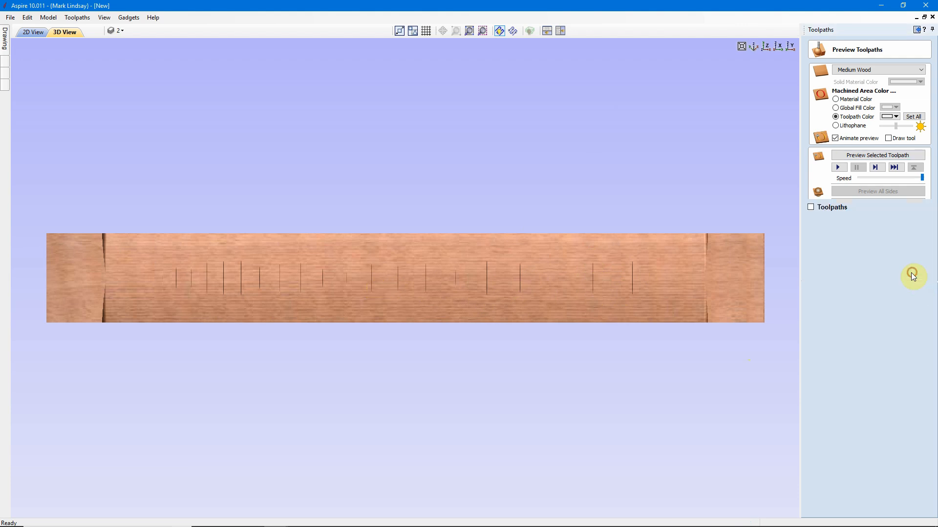
# Start a 2D profile toolpath on the tapered fretboard outline with a cut depth of 0.255 inches, 0.005 inch beyond the material thickness
pyautogui.click(33, 32)
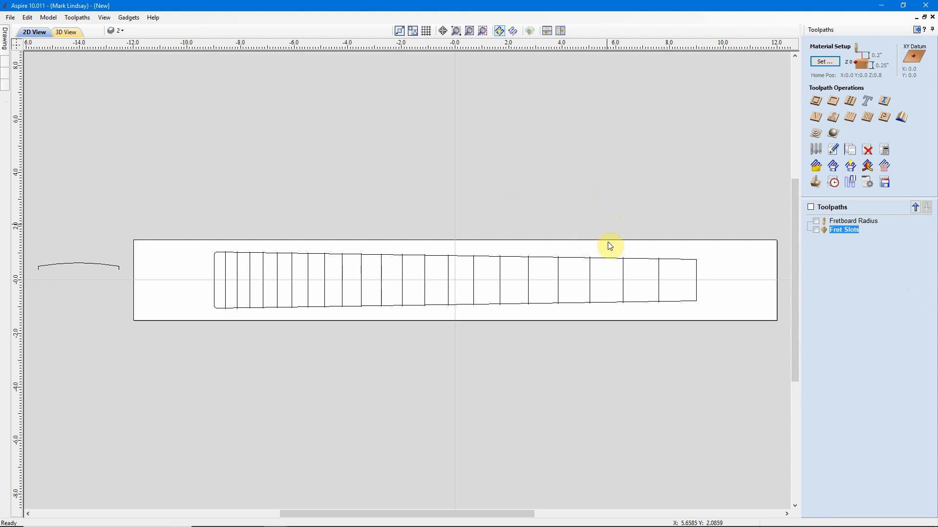
pyautogui.click(602, 257)
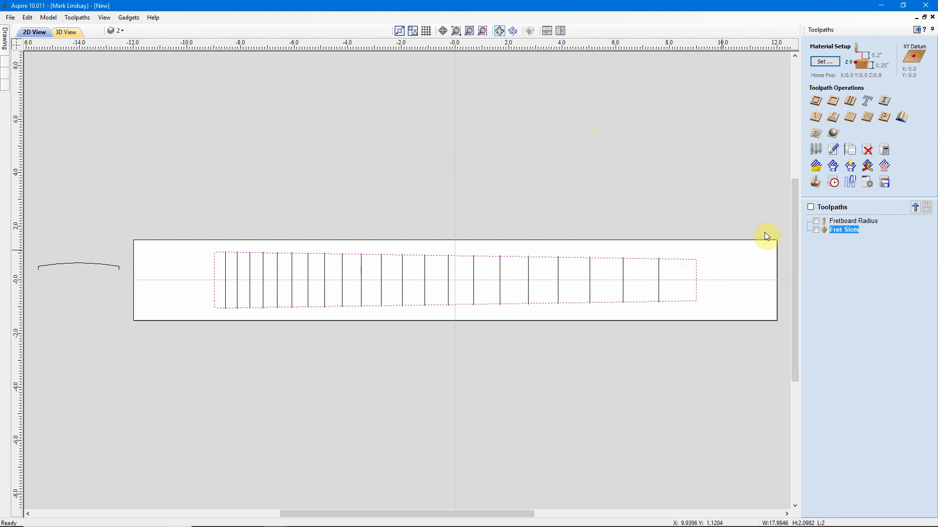
pyautogui.click(816, 101)
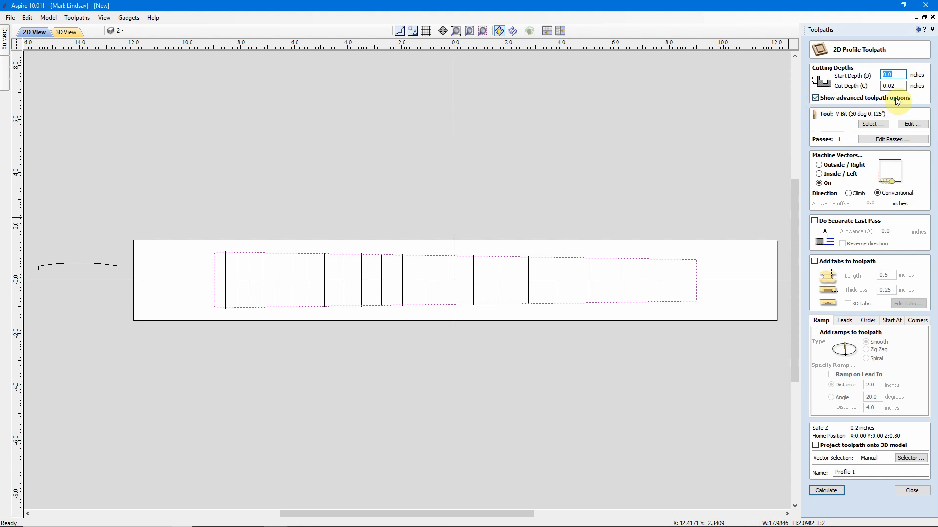
pyautogui.press('Tab')
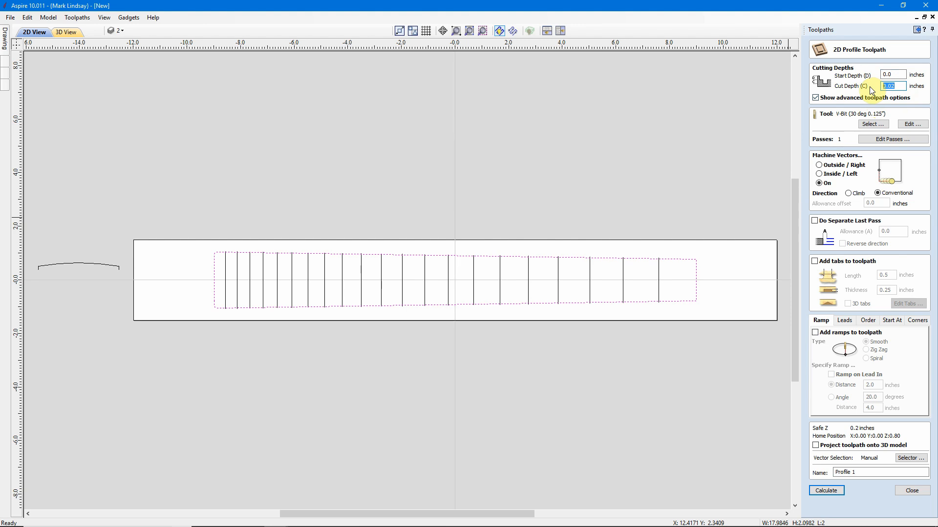
pyautogui.write('2')
pyautogui.write('+')
pyautogui.write('.005')
pyautogui.press('Return')
# Choose the End Mill (0.25 inch) for the outline toolpath and machine outside the vector
pyautogui.click(873, 124)
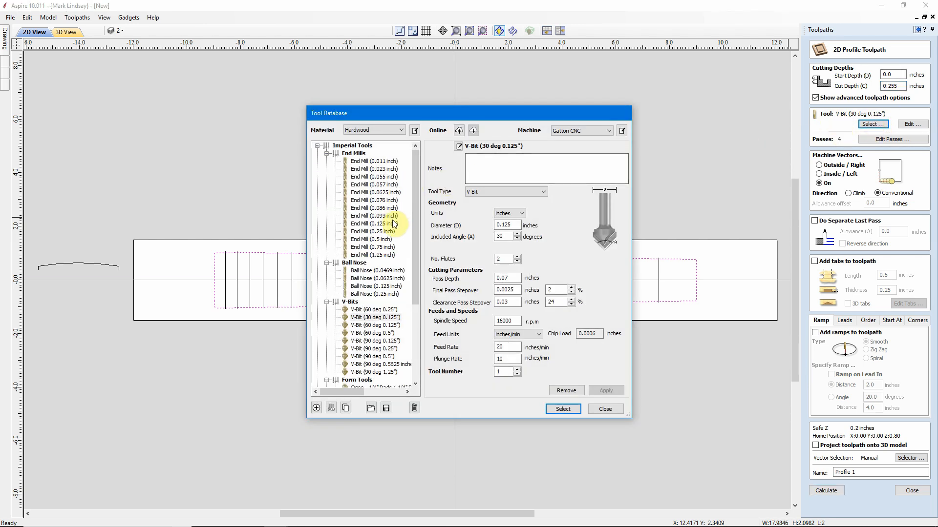
pyautogui.doubleClick(386, 232)
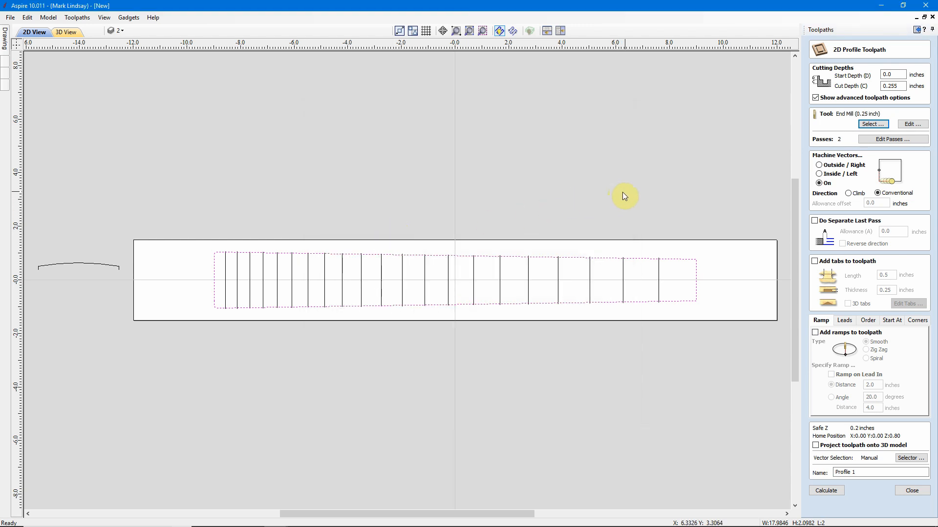
pyautogui.click(819, 165)
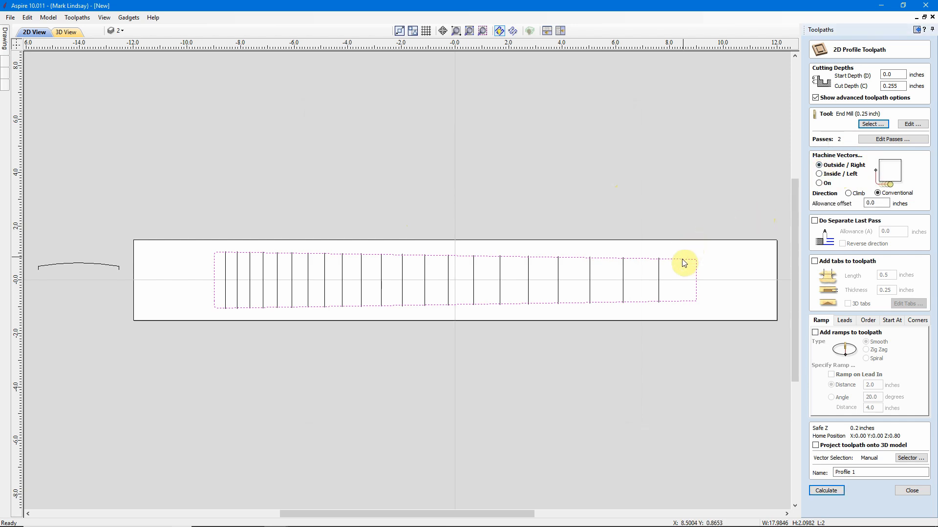
# Add a separate last pass with a 0.01-inch allowance and smooth ramps over a 2.0-inch distance to the outline toolpath
pyautogui.click(815, 220)
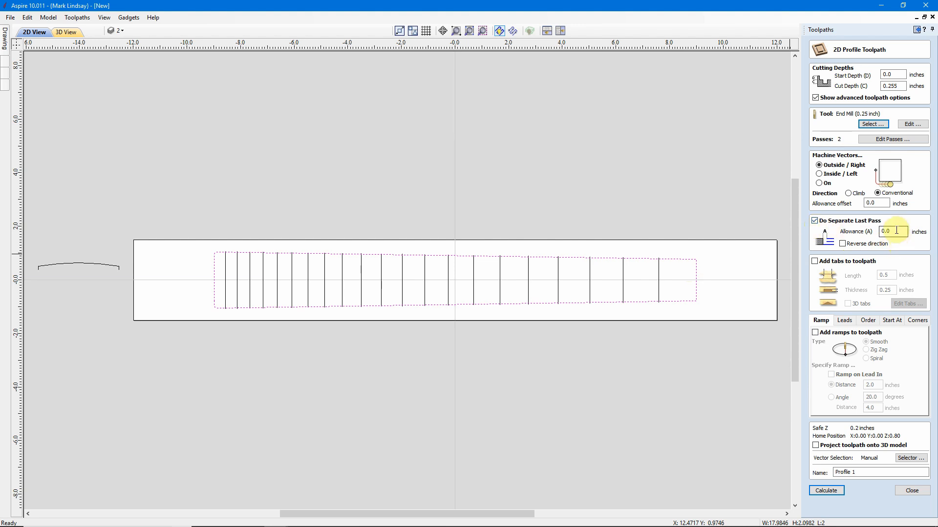
pyautogui.moveTo(896, 231); pyautogui.dragTo(883, 227)
pyautogui.write('0.01')
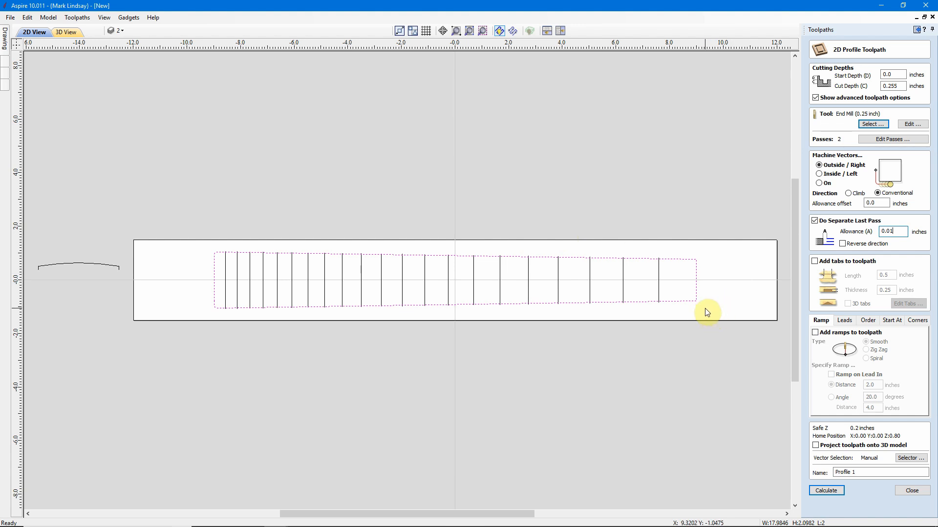
pyautogui.click(816, 333)
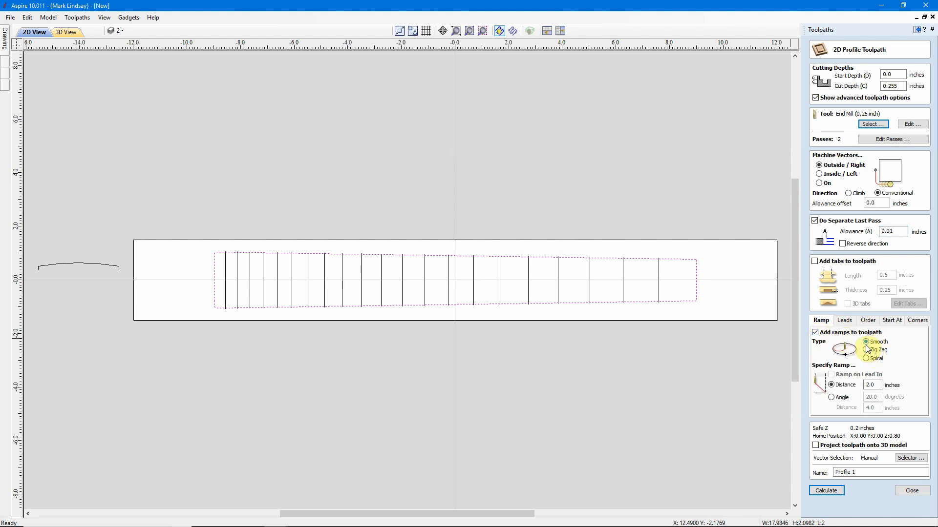
pyautogui.click(875, 386)
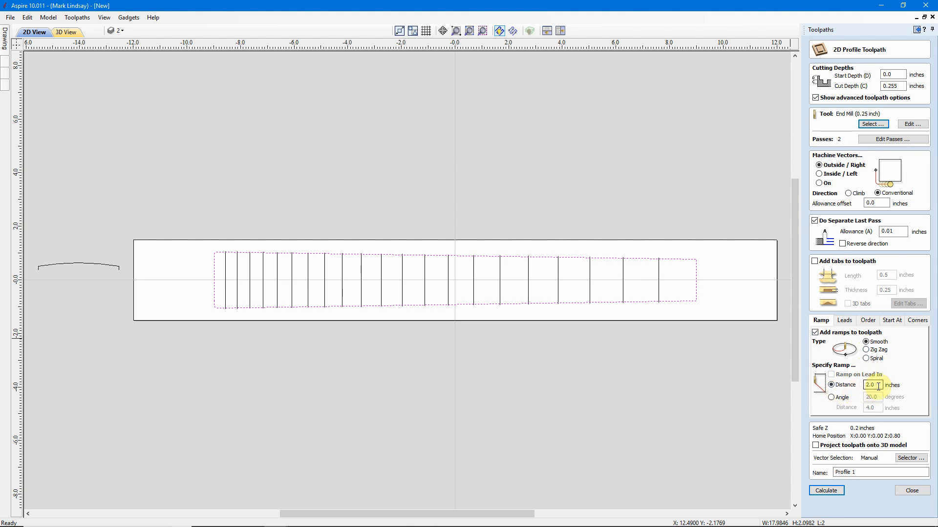
# Name the outline toolpath Profile Cutout and calculate it, accepting the cut through the material
pyautogui.moveTo(861, 473); pyautogui.dragTo(818, 474)
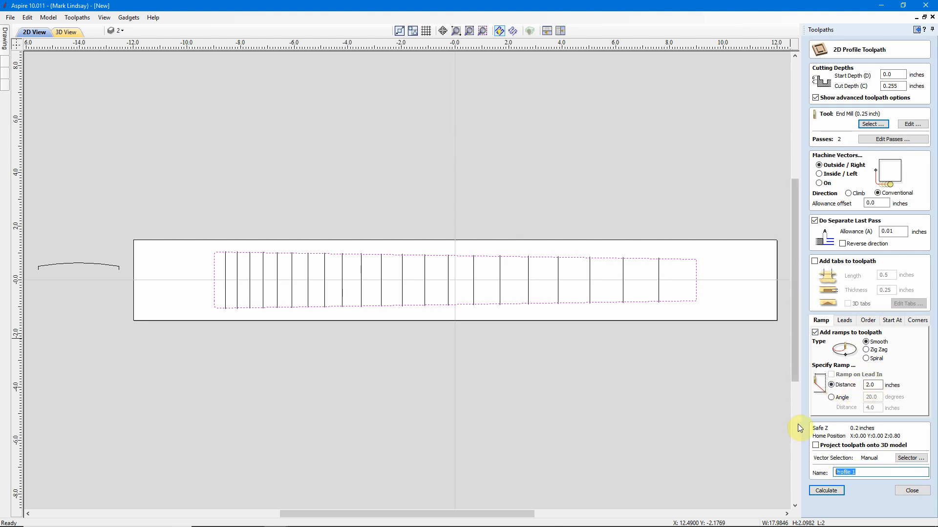
pyautogui.write('Profile Cutout')
pyautogui.click(825, 490)
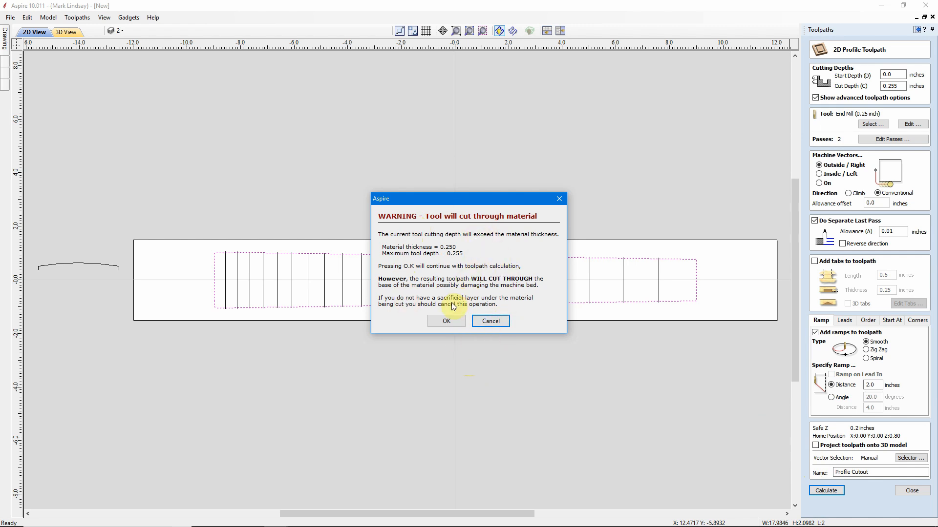
pyautogui.click(445, 321)
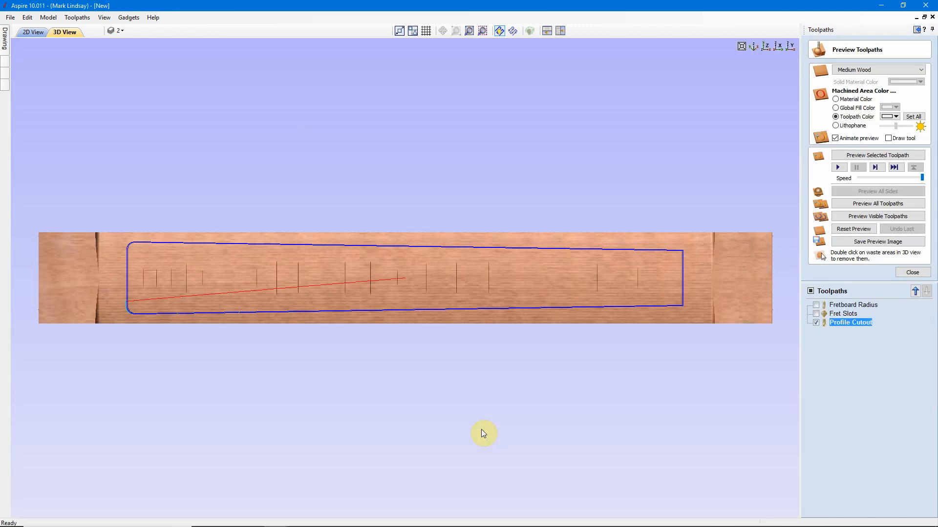
# Preview the Profile Cutout toolpath, remove the surrounding waste material and examine the cut-out fretboard at an angle and from above
pyautogui.click(885, 155)
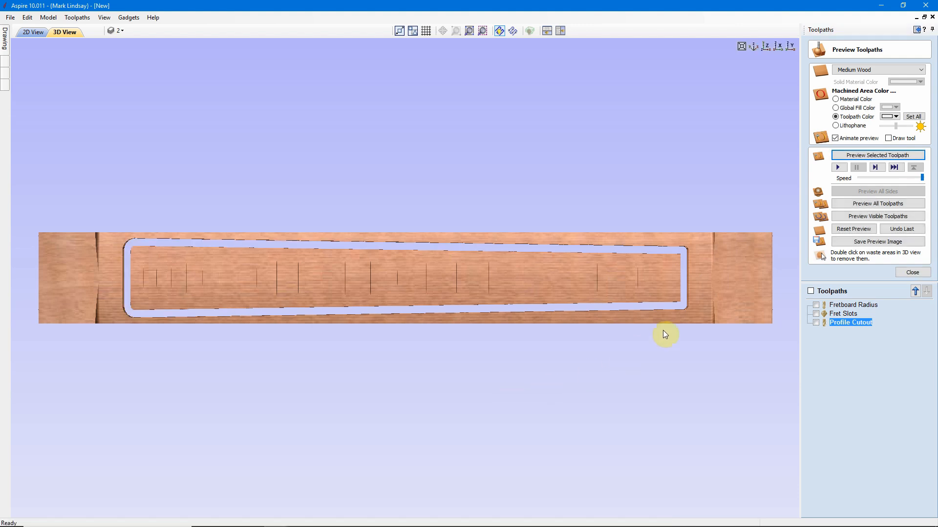
pyautogui.doubleClick(744, 276)
pyautogui.moveTo(493, 296); pyautogui.dragTo(504, 226)
pyautogui.moveTo(512, 191); pyautogui.dragTo(509, 187)
pyautogui.moveTo(273, 315); pyautogui.dragTo(171, 291)
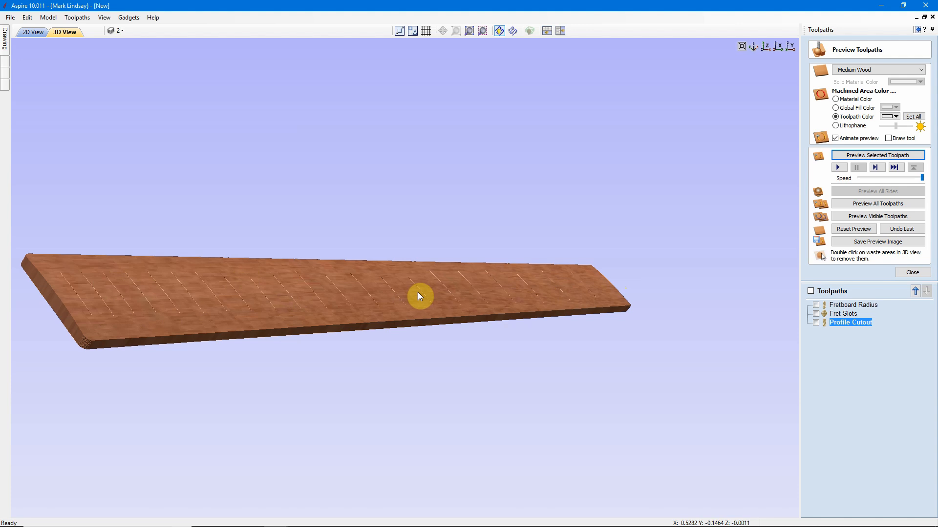
pyautogui.click(766, 47)
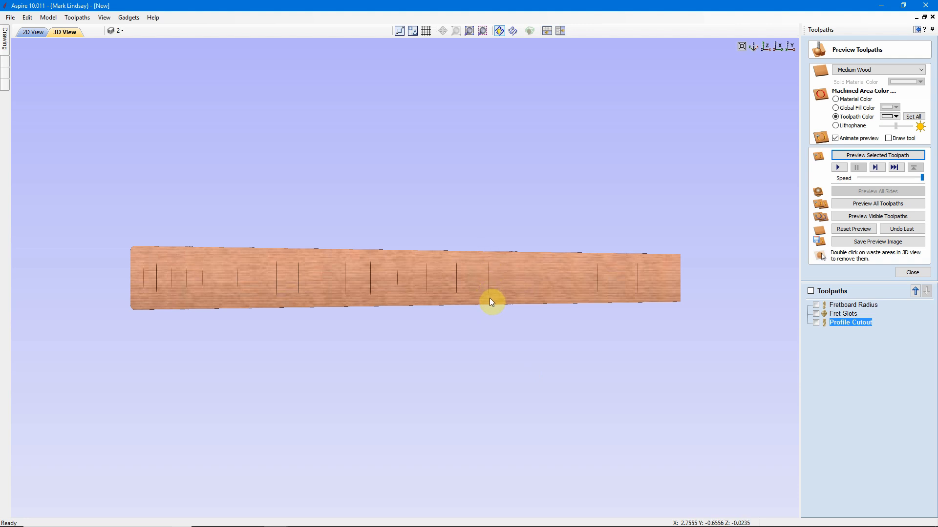
pyautogui.moveTo(489, 299); pyautogui.dragTo(702, 334)
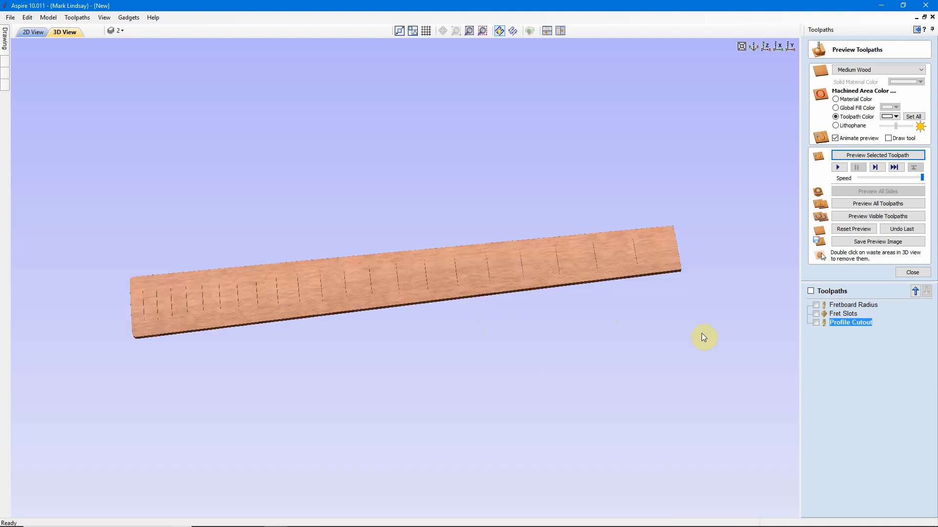
# Project the Fret Slots toolpath onto the 3D model and recalculate it
pyautogui.doubleClick(846, 314)
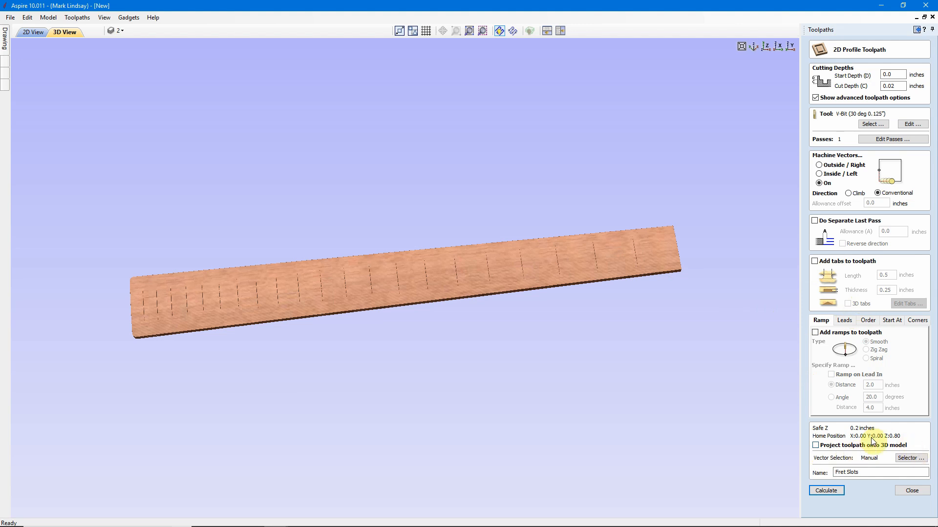
pyautogui.click(818, 447)
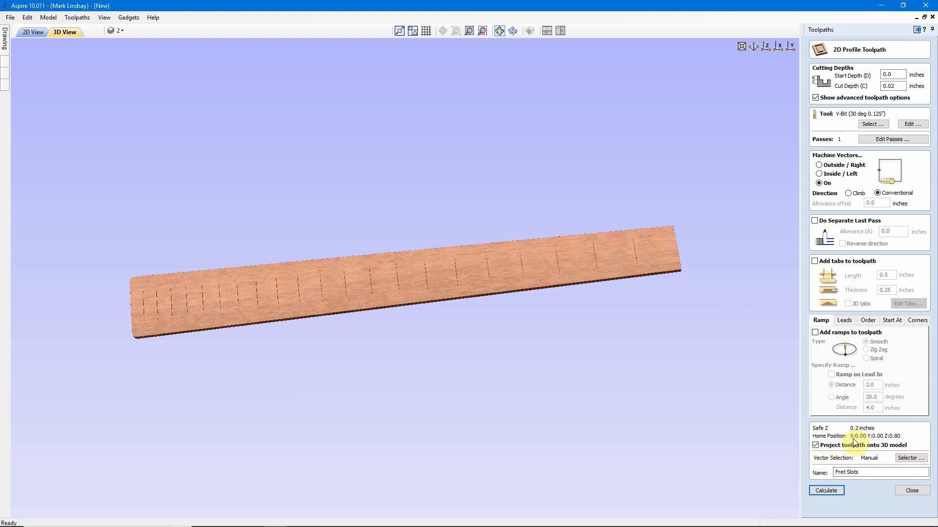
pyautogui.click(831, 493)
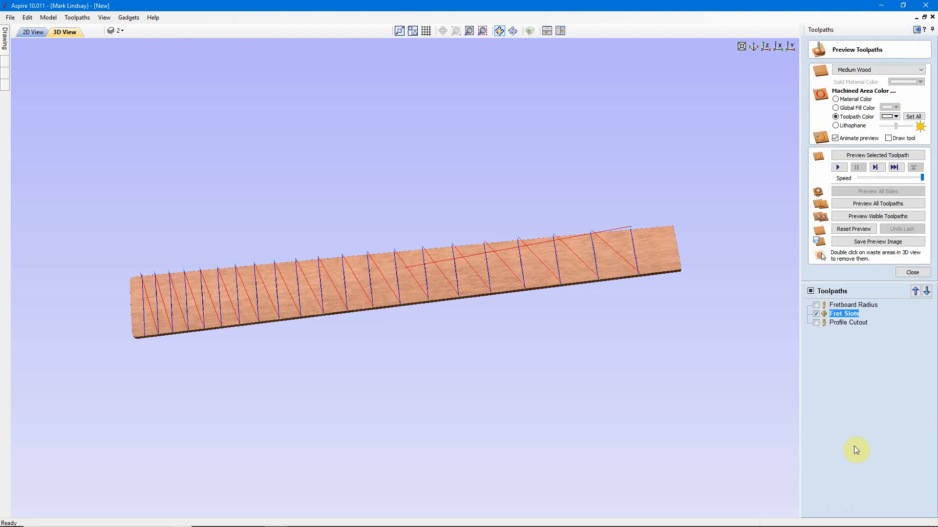
# Reset the preview, simulate the Fretboard Radius and Fret Slots toolpaths together, and examine the slots up close
pyautogui.click(854, 230)
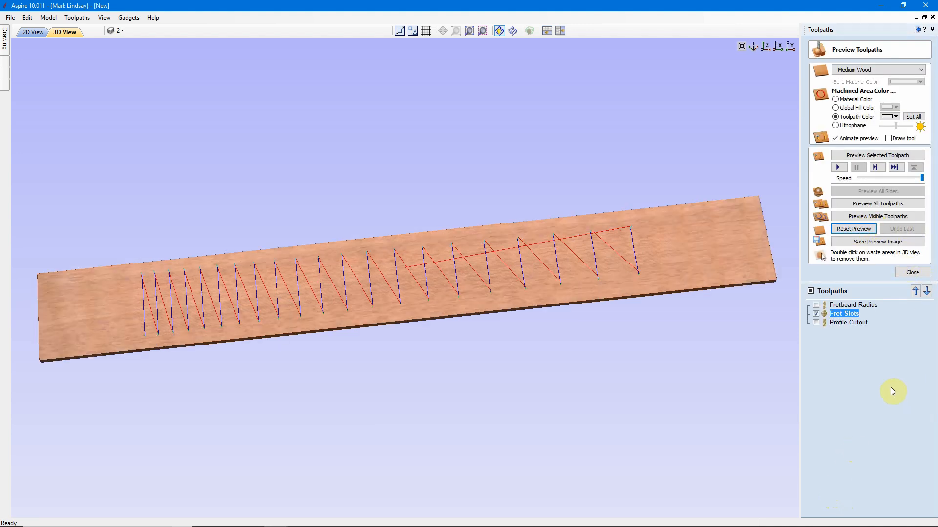
pyautogui.click(816, 305)
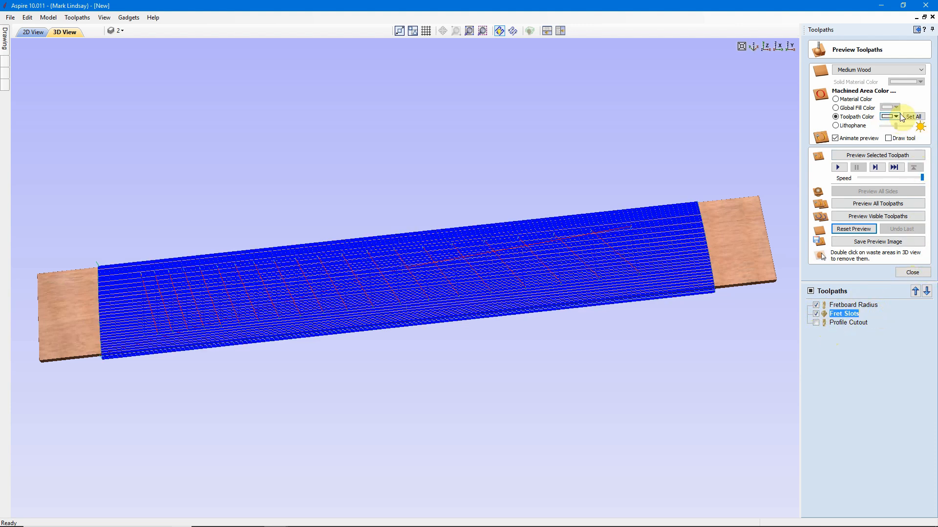
pyautogui.click(883, 218)
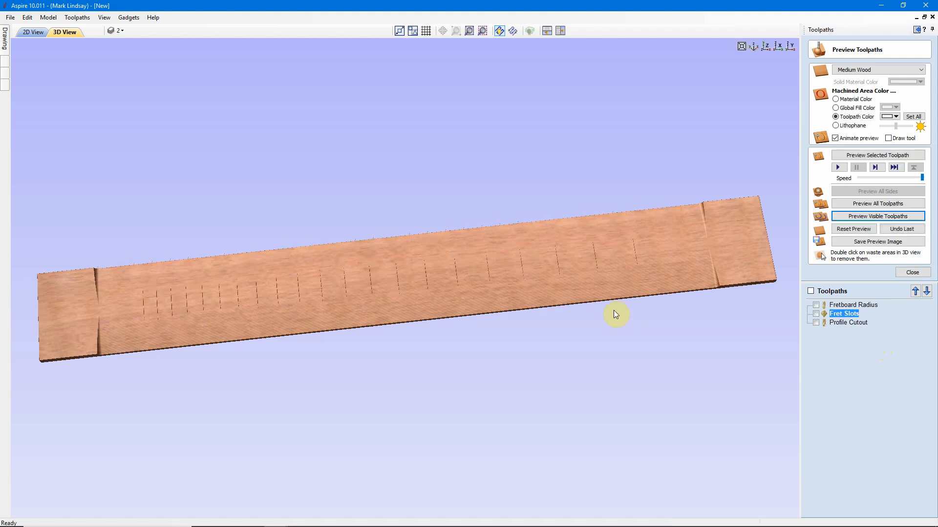
pyautogui.scroll(4, 391, 291)
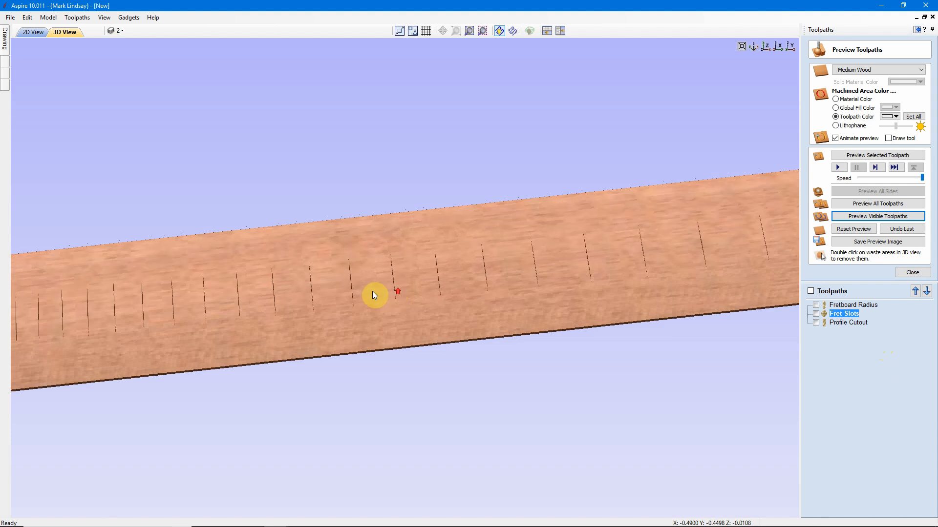
pyautogui.scroll(3, 390, 293)
pyautogui.moveTo(464, 292); pyautogui.dragTo(371, 256)
pyautogui.moveTo(423, 329); pyautogui.dragTo(442, 309)
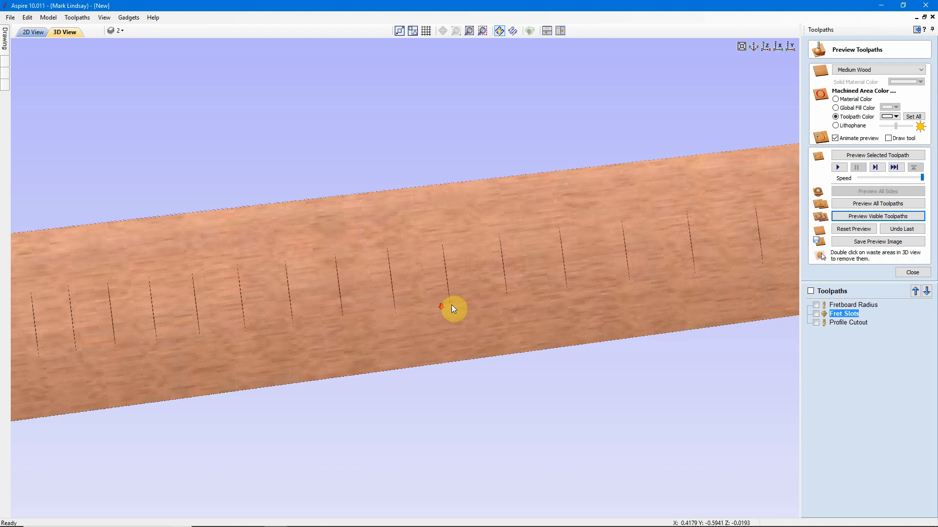
pyautogui.scroll(-5, 481, 295)
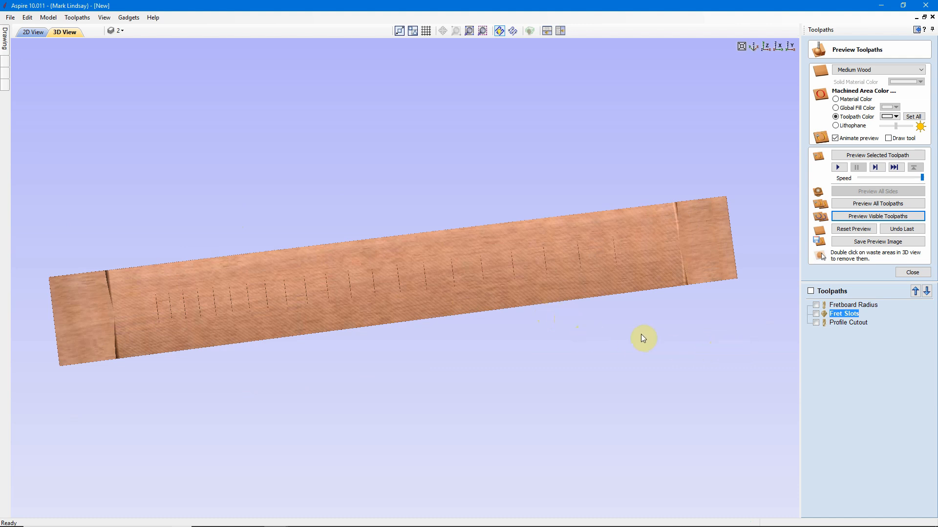
# Review the Fret Slots toolpath settings and examine the simulated slots at low angles, from above and close up toward the narrow end
pyautogui.doubleClick(844, 314)
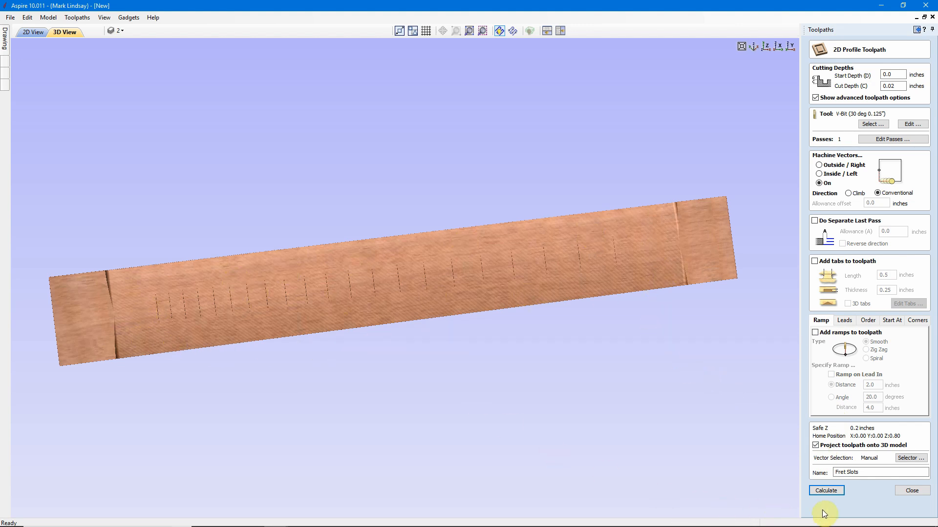
pyautogui.click(911, 491)
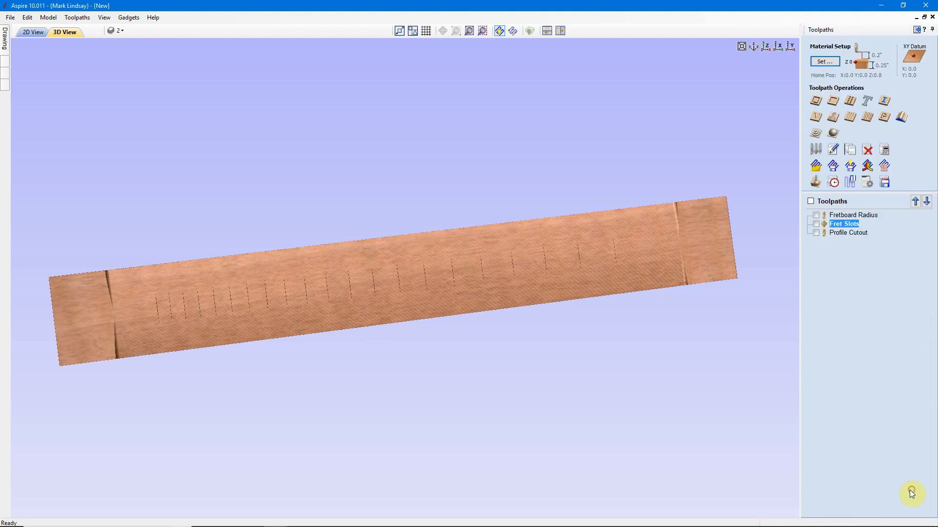
pyautogui.click(764, 49)
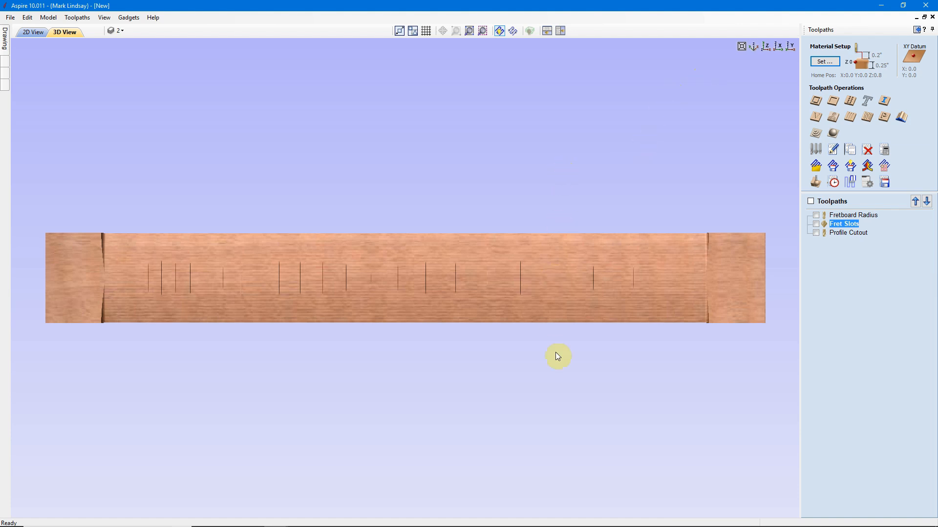
pyautogui.moveTo(551, 371); pyautogui.dragTo(522, 235)
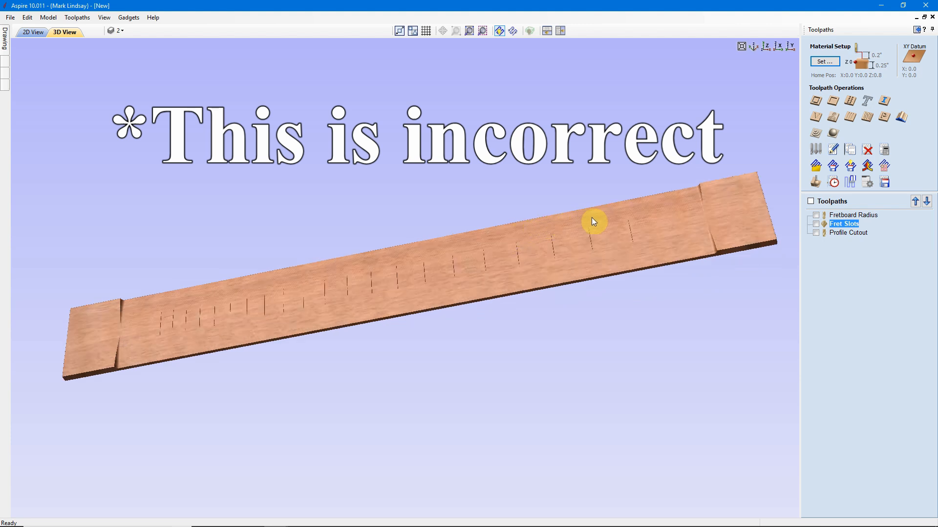
pyautogui.moveTo(594, 221); pyautogui.dragTo(540, 247)
pyautogui.moveTo(352, 329); pyautogui.dragTo(356, 275)
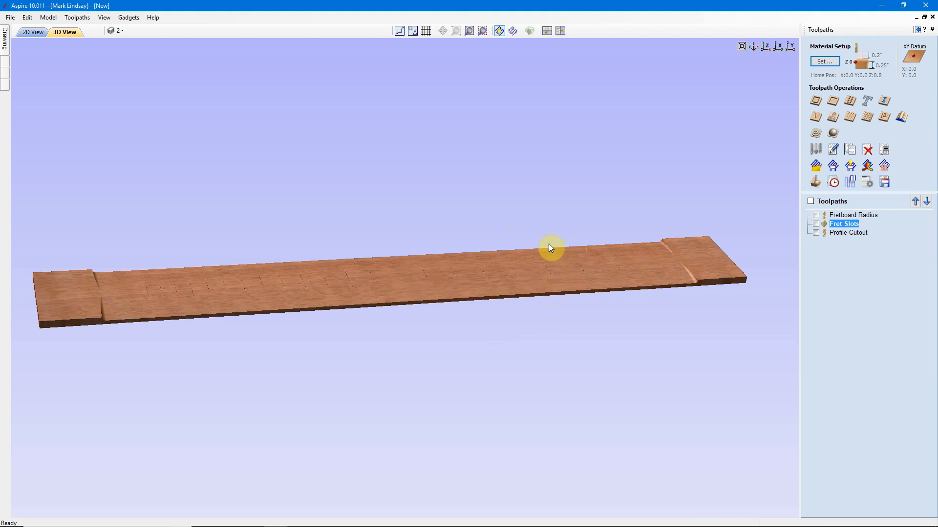
pyautogui.click(765, 46)
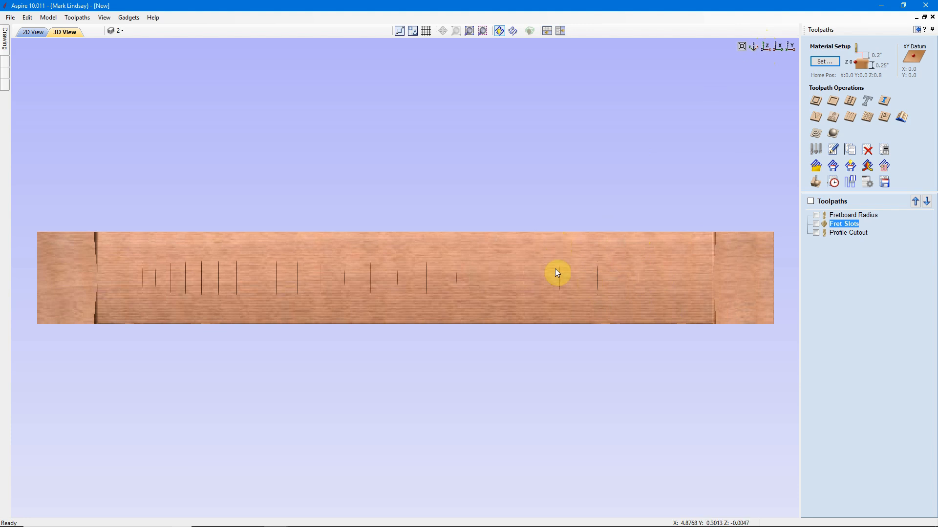
pyautogui.scroll(2, 532, 306)
pyautogui.scroll(2, 532, 305)
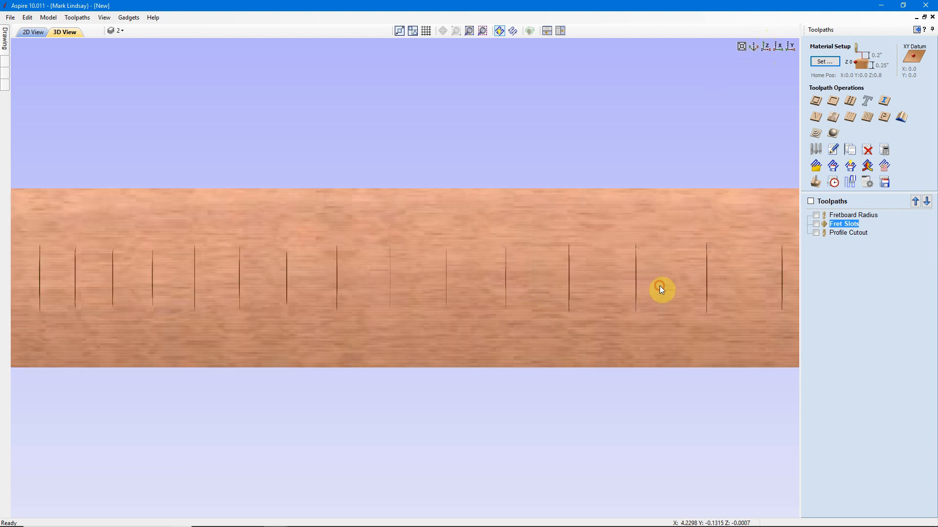
pyautogui.moveTo(661, 286); pyautogui.dragTo(438, 291, button='middle')
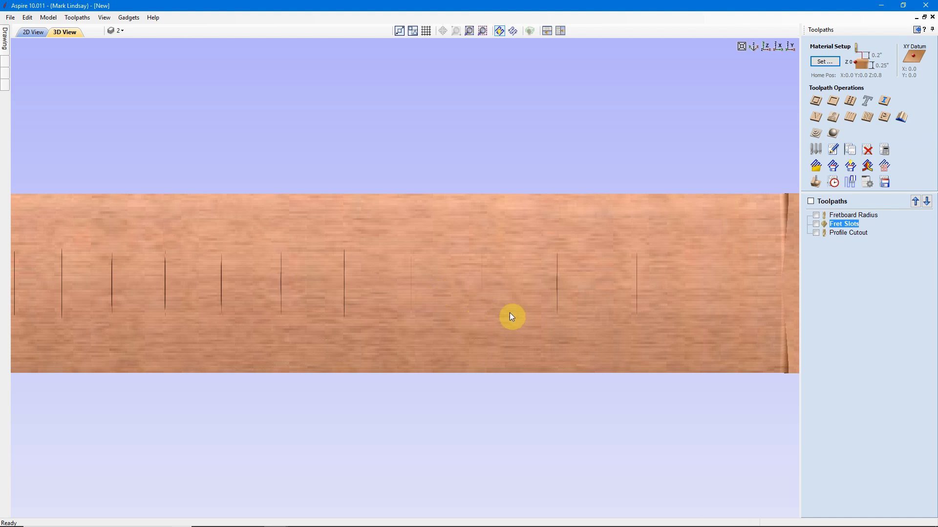
pyautogui.moveTo(510, 302); pyautogui.dragTo(565, 298)
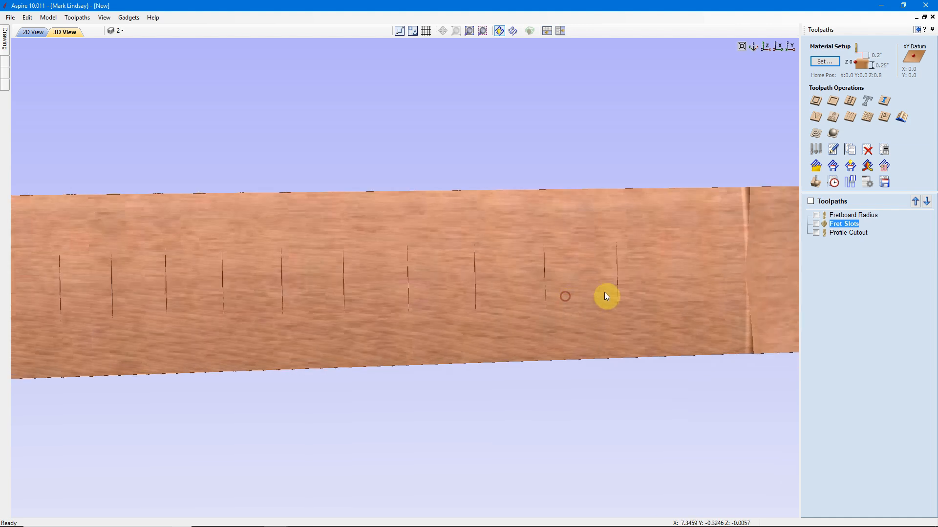
pyautogui.click(765, 47)
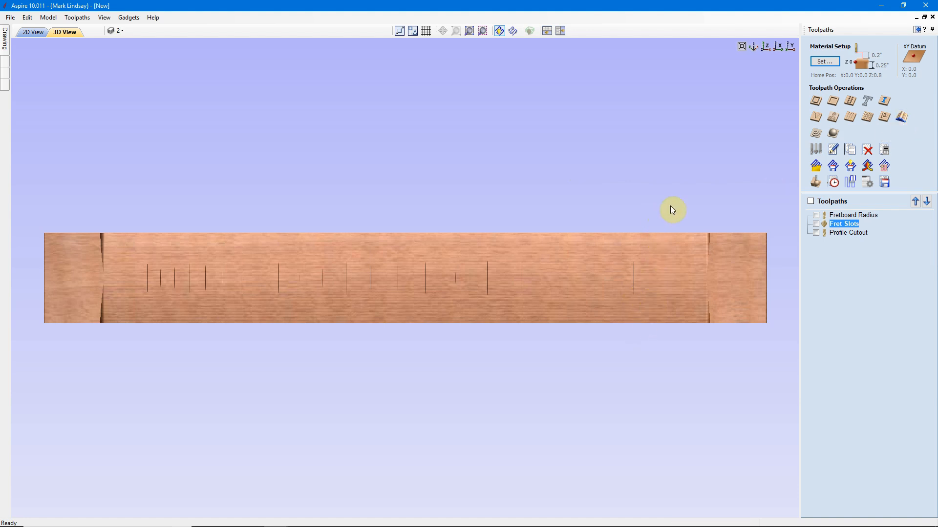
# Check in the 2D view which rail and arc vectors belong to the Fretboard Radius toolpath, leaving nothing selected
pyautogui.click(918, 29)
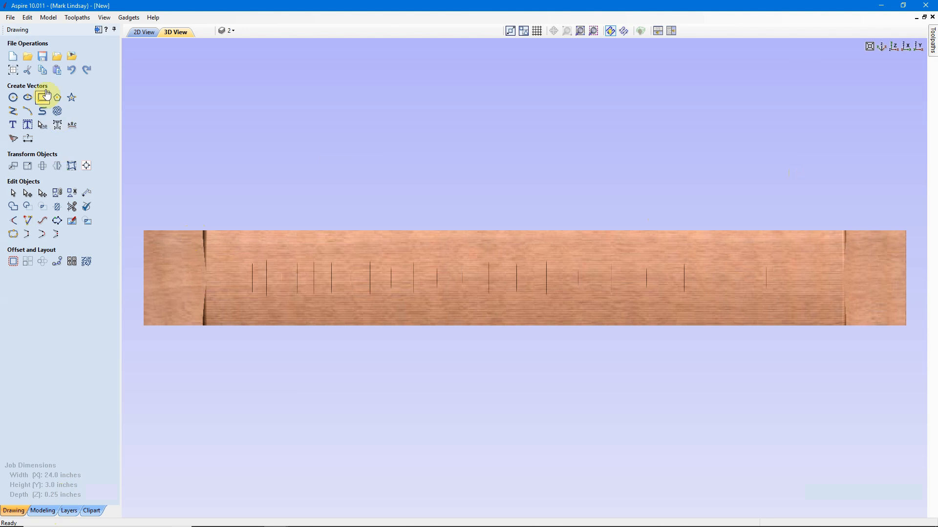
pyautogui.click(41, 511)
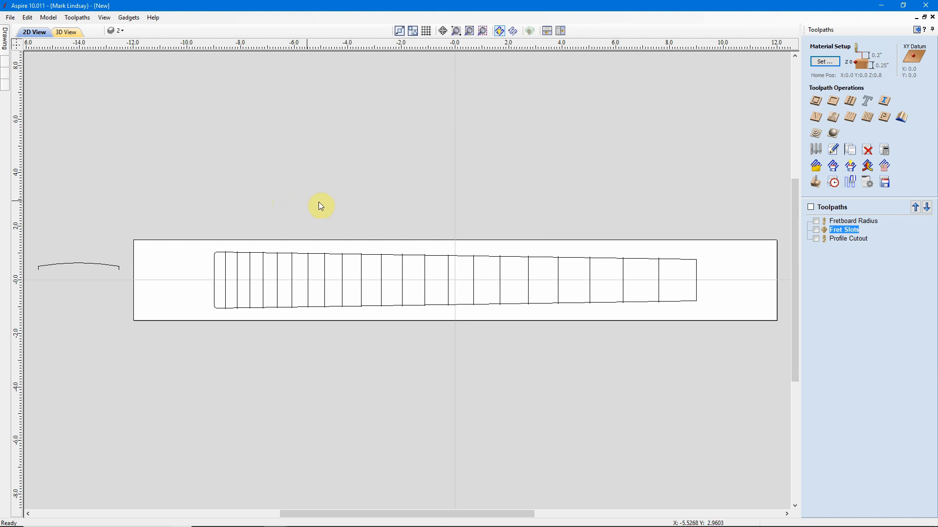
pyautogui.scroll(-1, 325, 203)
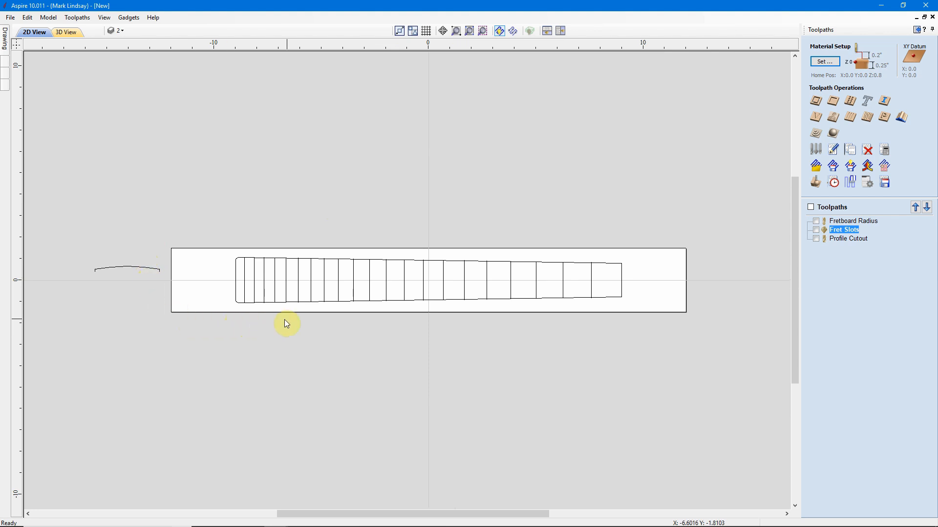
pyautogui.click(316, 312)
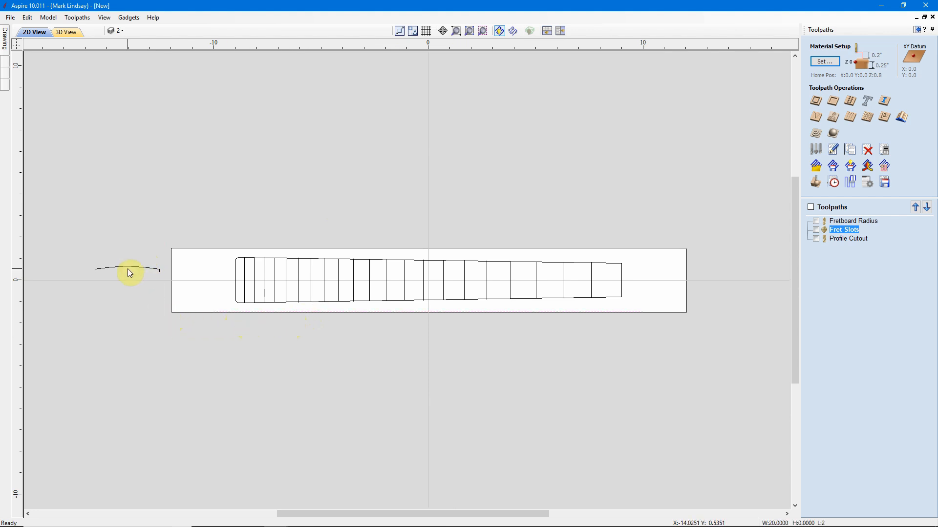
pyautogui.click(131, 285)
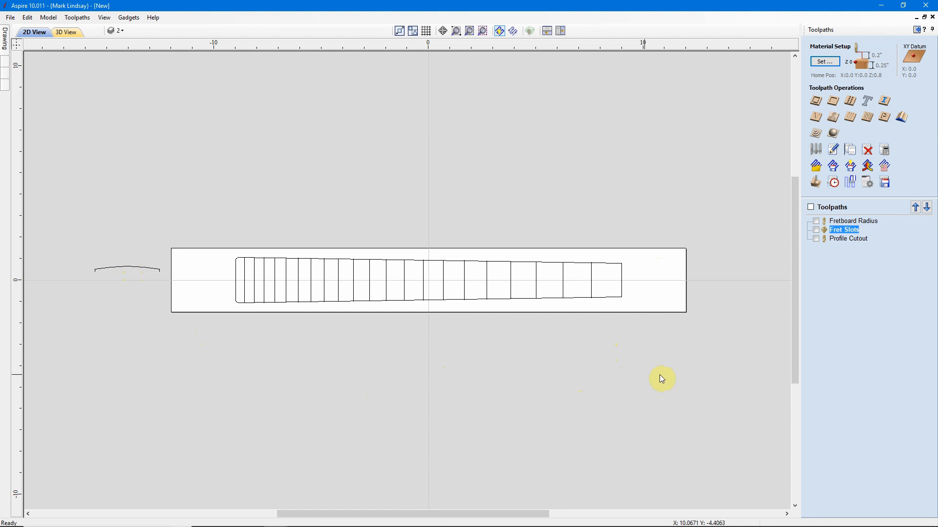
pyautogui.click(860, 221)
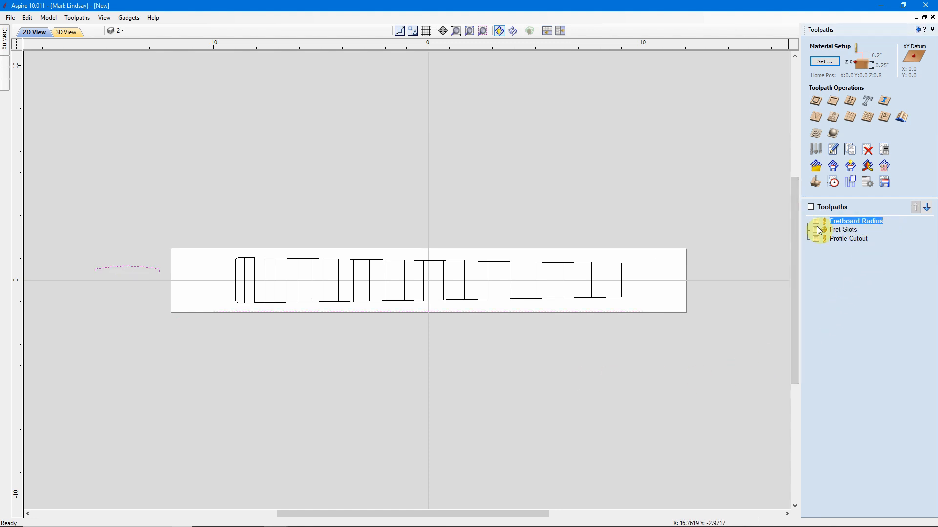
pyautogui.click(443, 201)
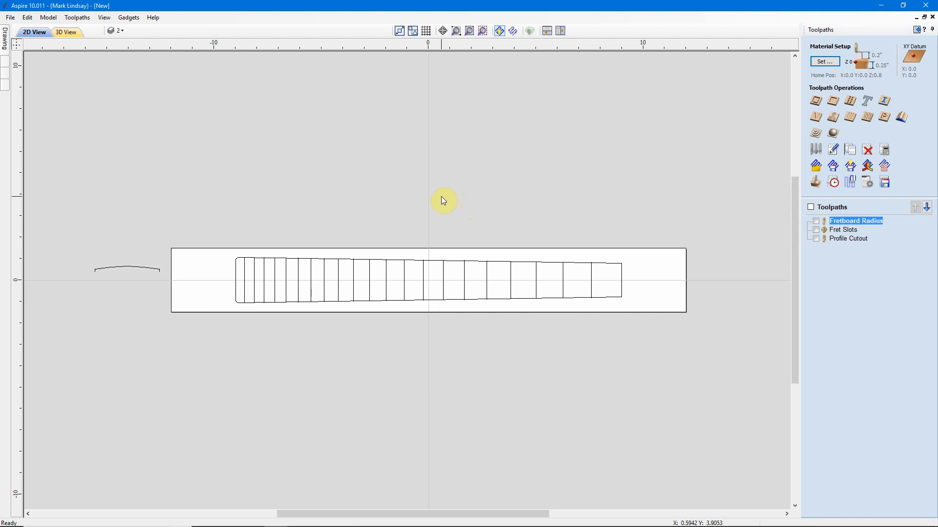